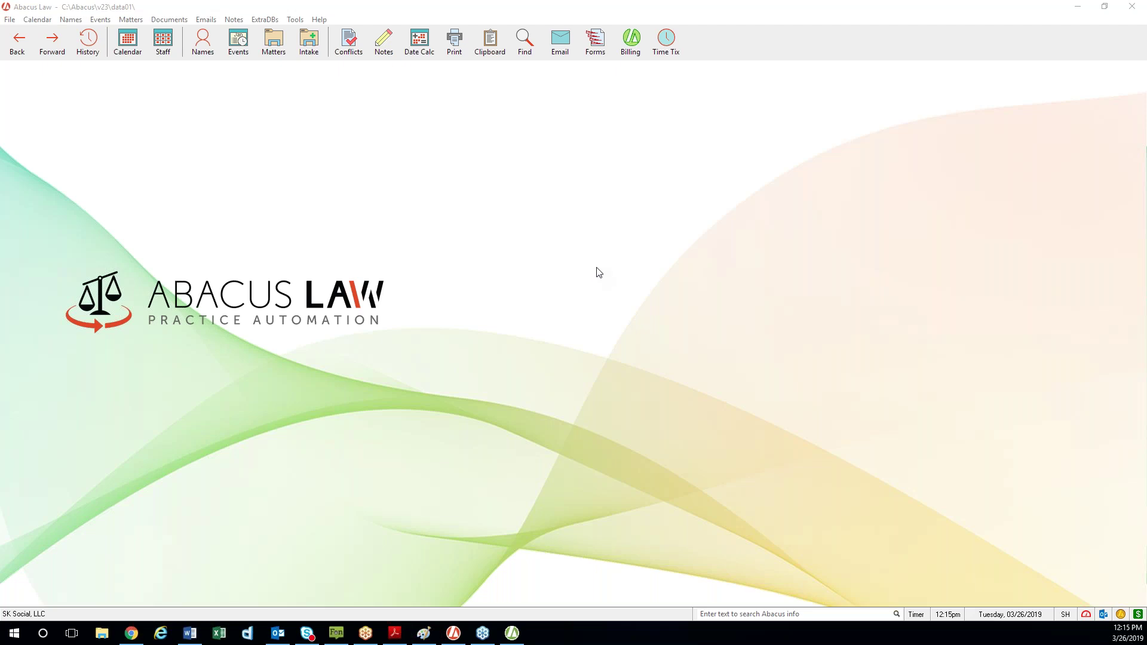
left_click(597, 273)
left_click(561, 234)
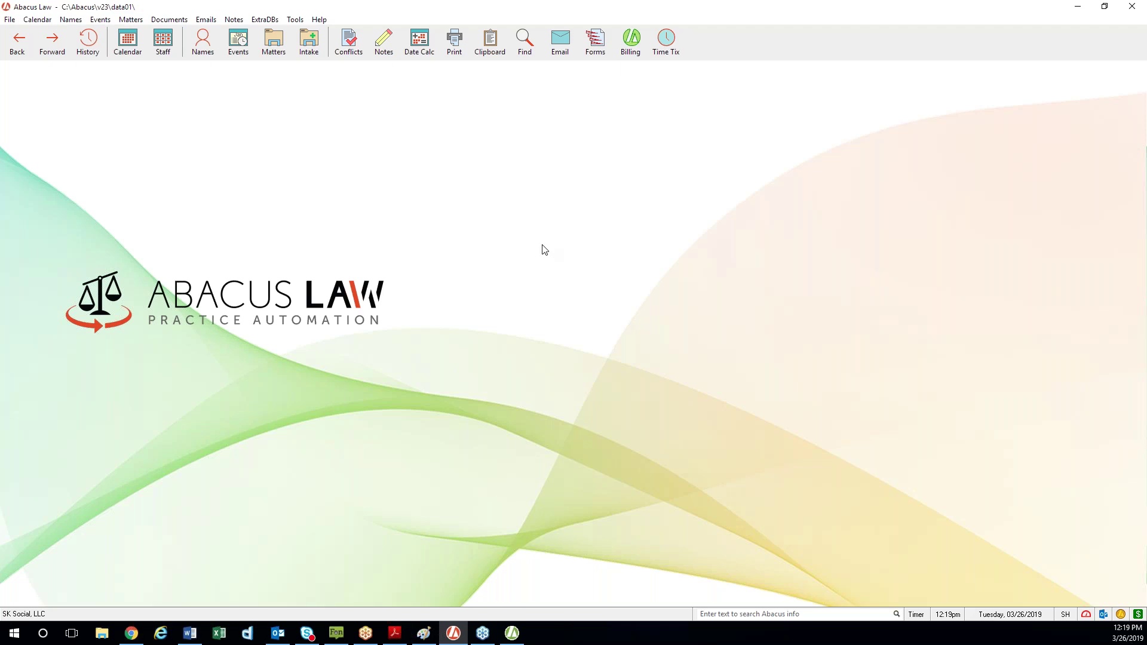
Browse the open matters and compare the main malpractice matter with its two client-specific malpractice matters
left_click(279, 52)
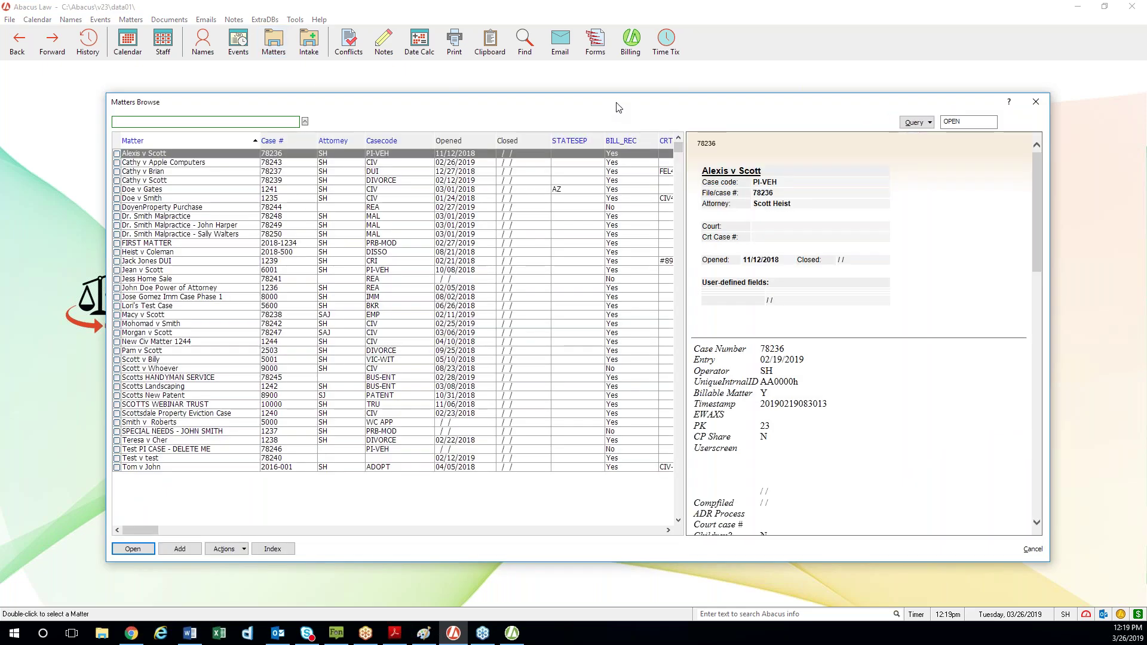
left_click_drag(616, 110, 631, 109)
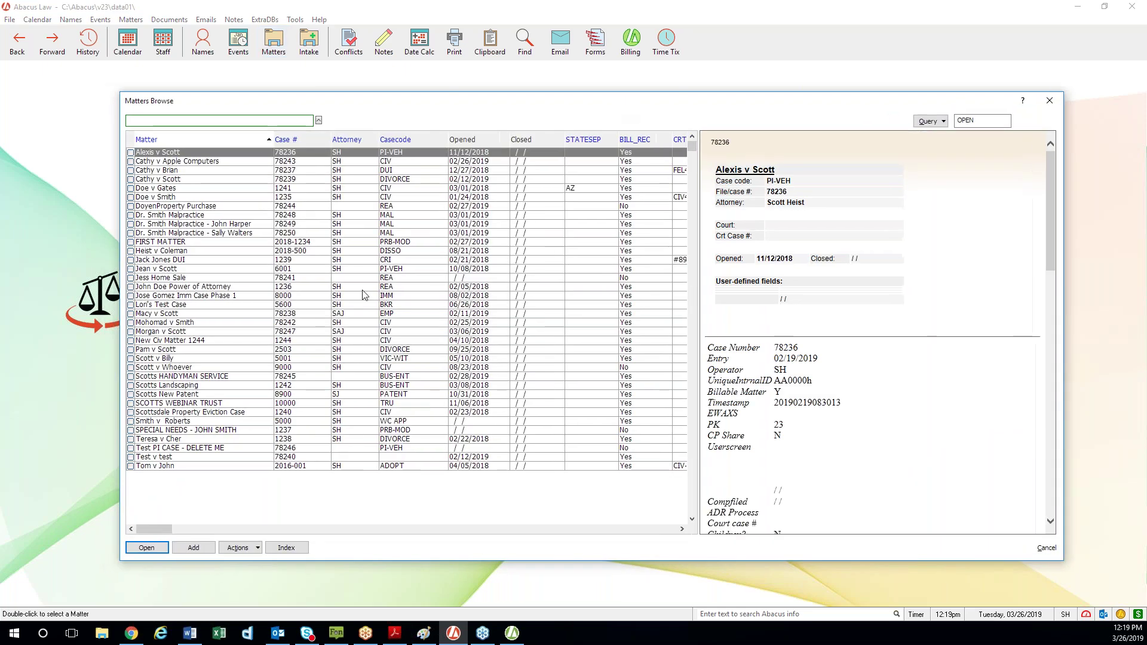
left_click(198, 216)
left_click(203, 233)
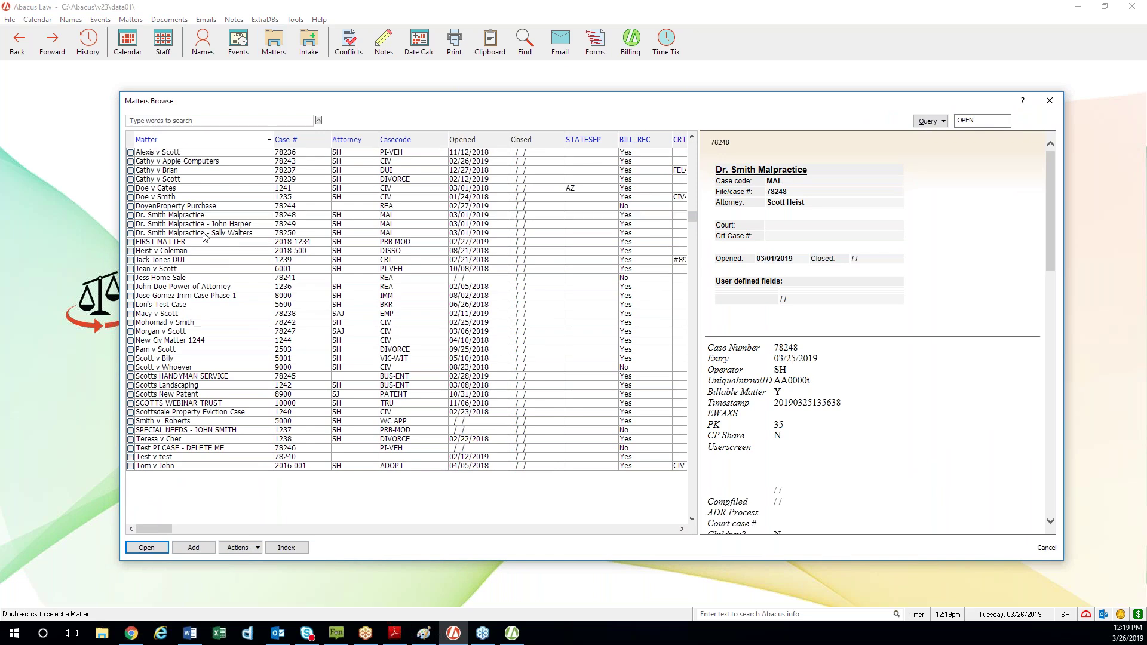
left_click(206, 225)
left_click(206, 217)
left_click(208, 225)
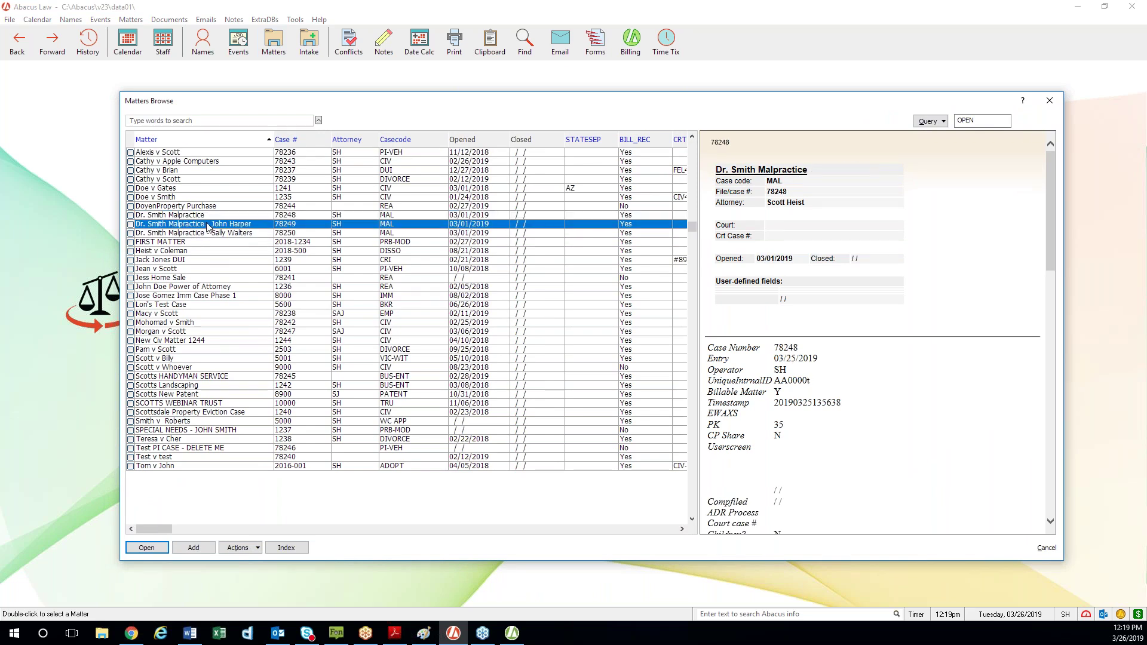
left_click(209, 234)
left_click(210, 217)
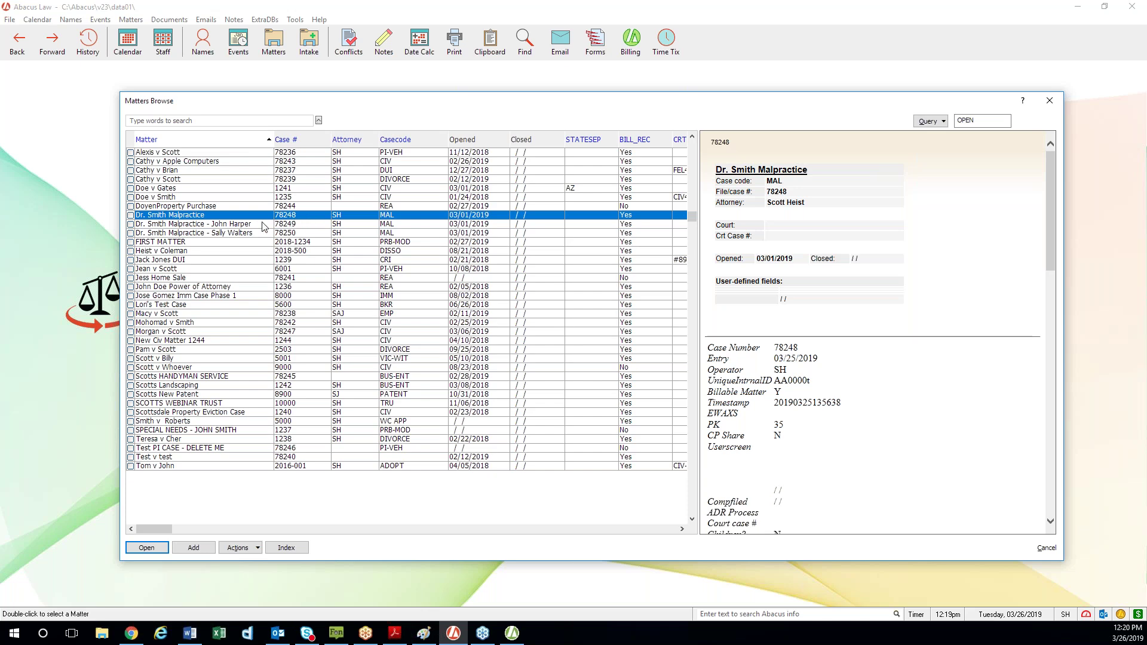
left_click(255, 233)
key("Up")
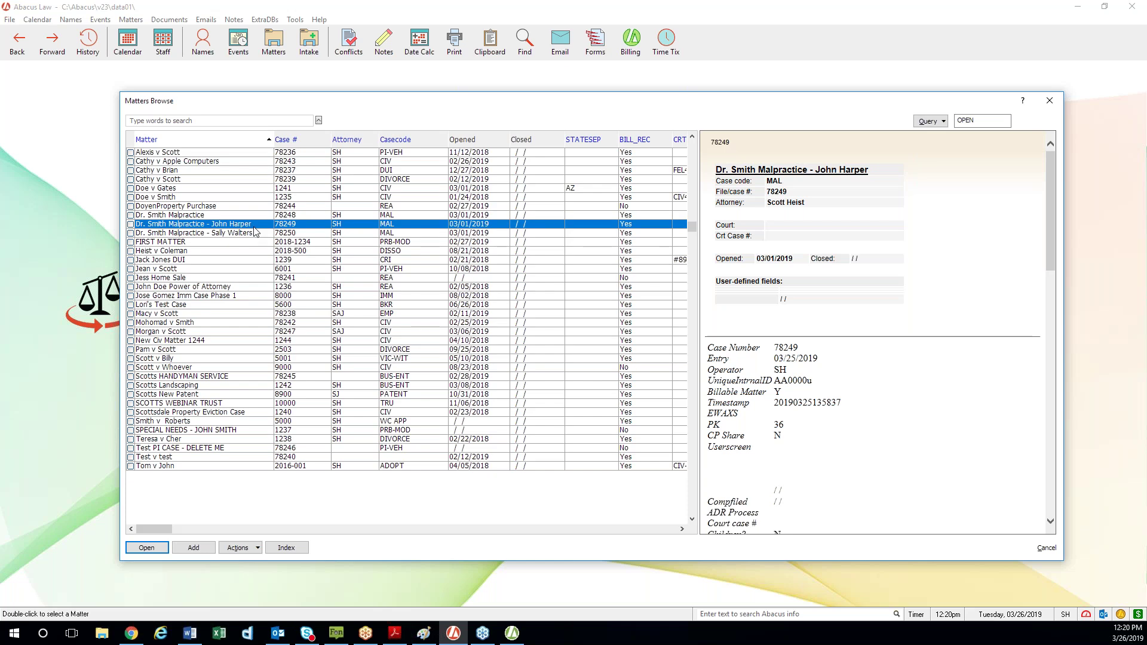
left_click(253, 234)
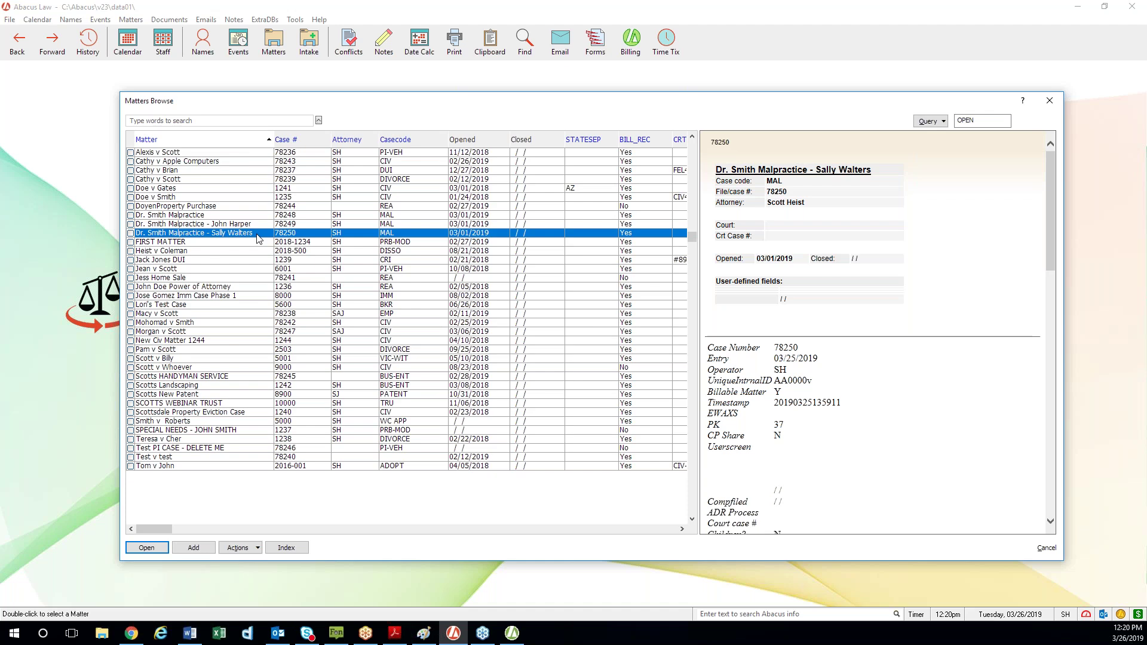
left_click(258, 225)
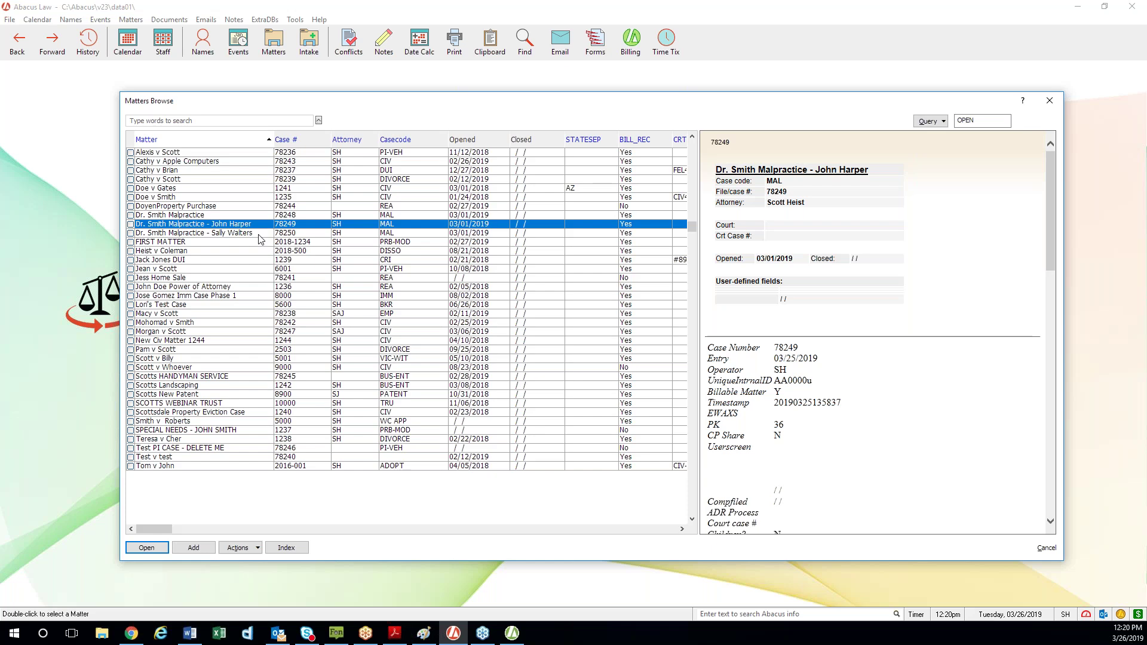
left_click(259, 236)
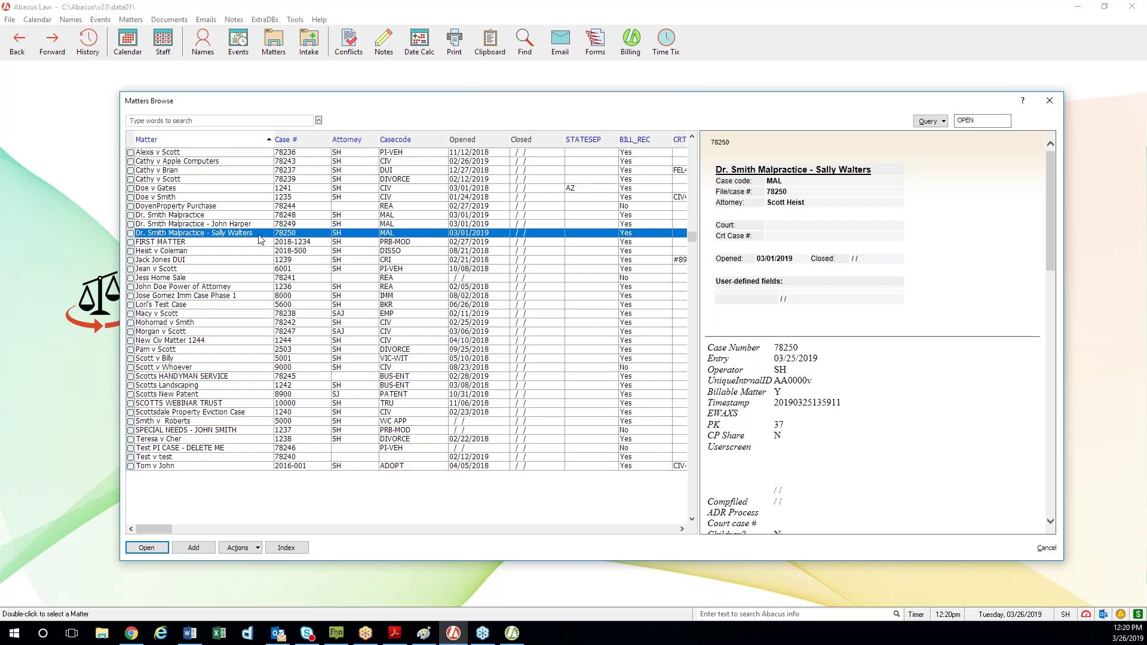
left_click(261, 216)
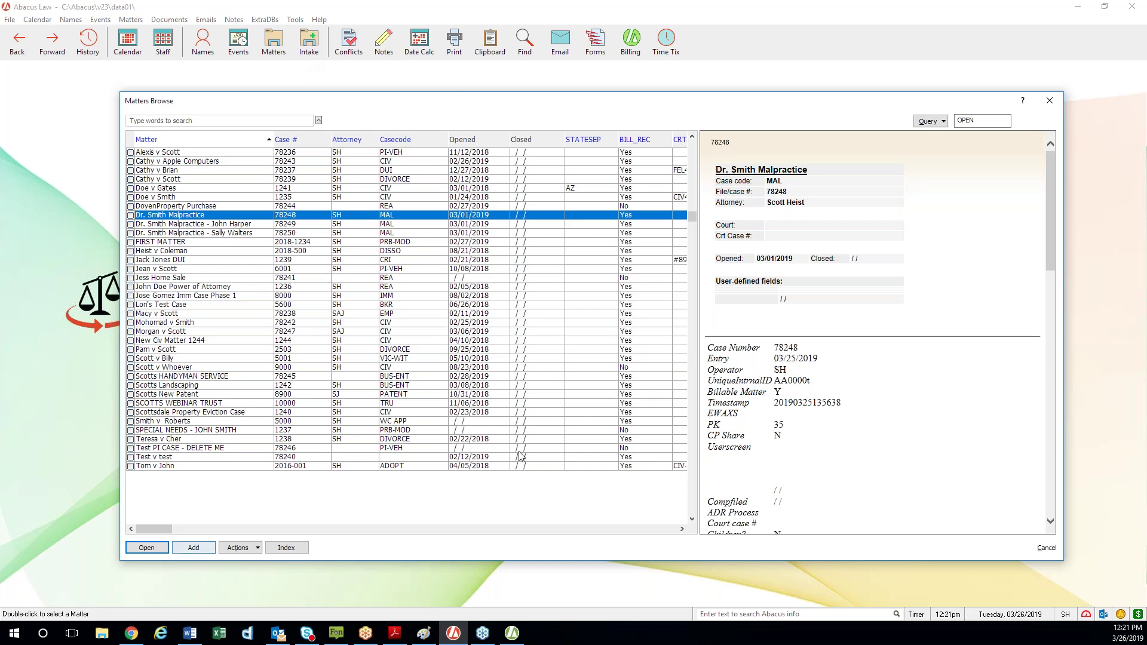
left_click(211, 548)
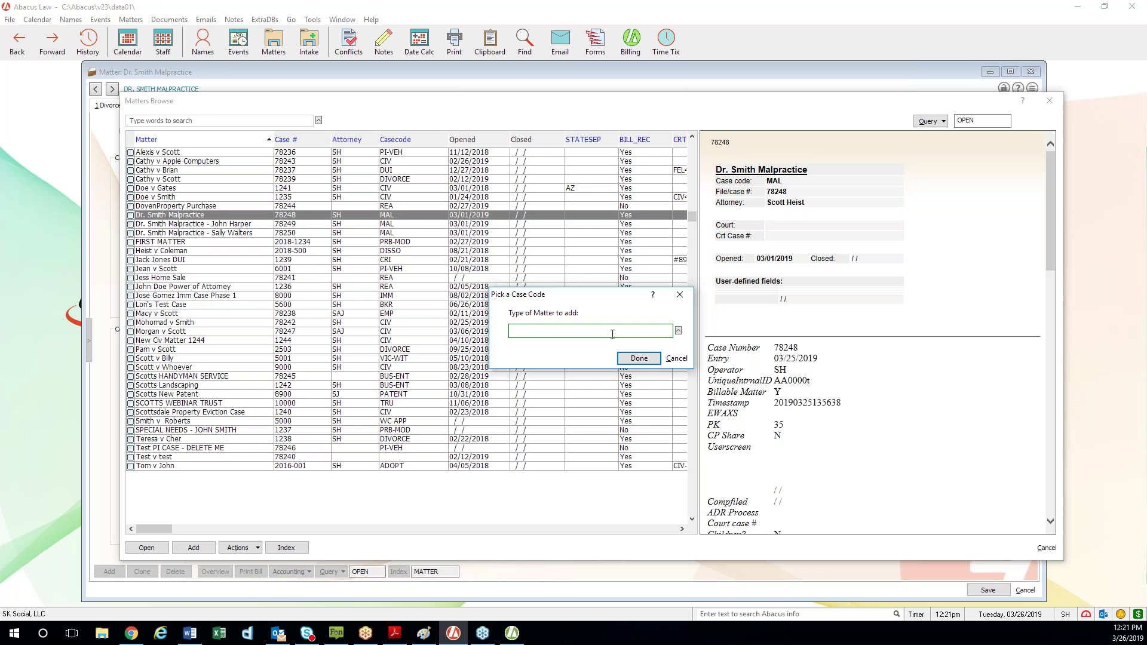
left_click(679, 330)
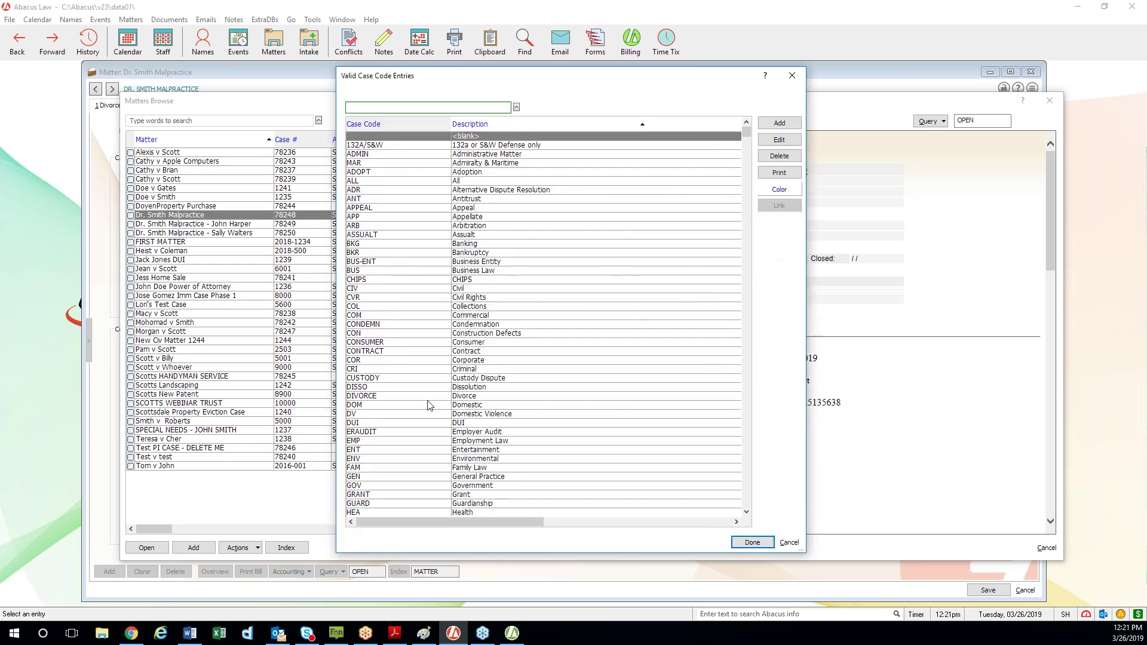
left_click(460, 395)
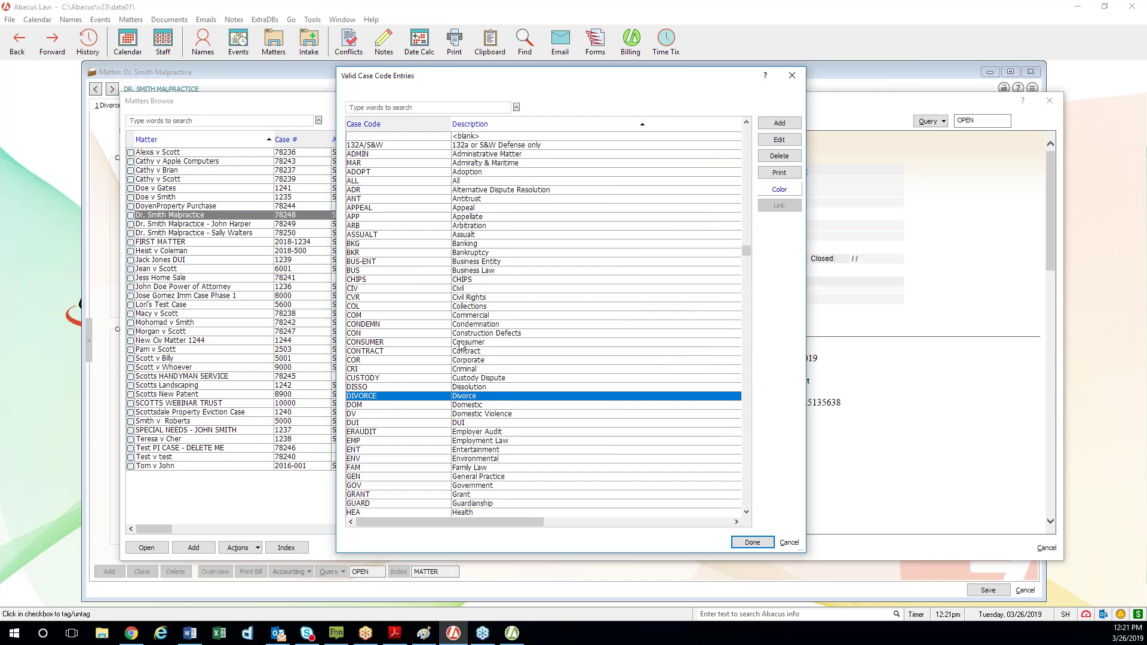
scroll(497, 449, "down", 8)
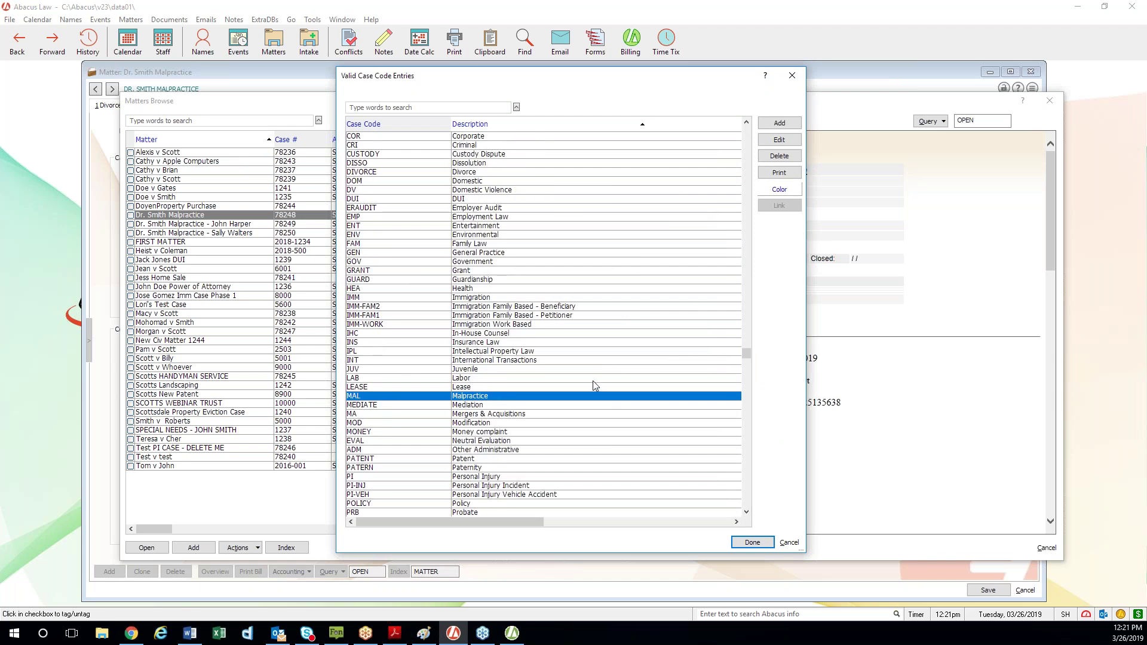
scroll(547, 323, "up", 8)
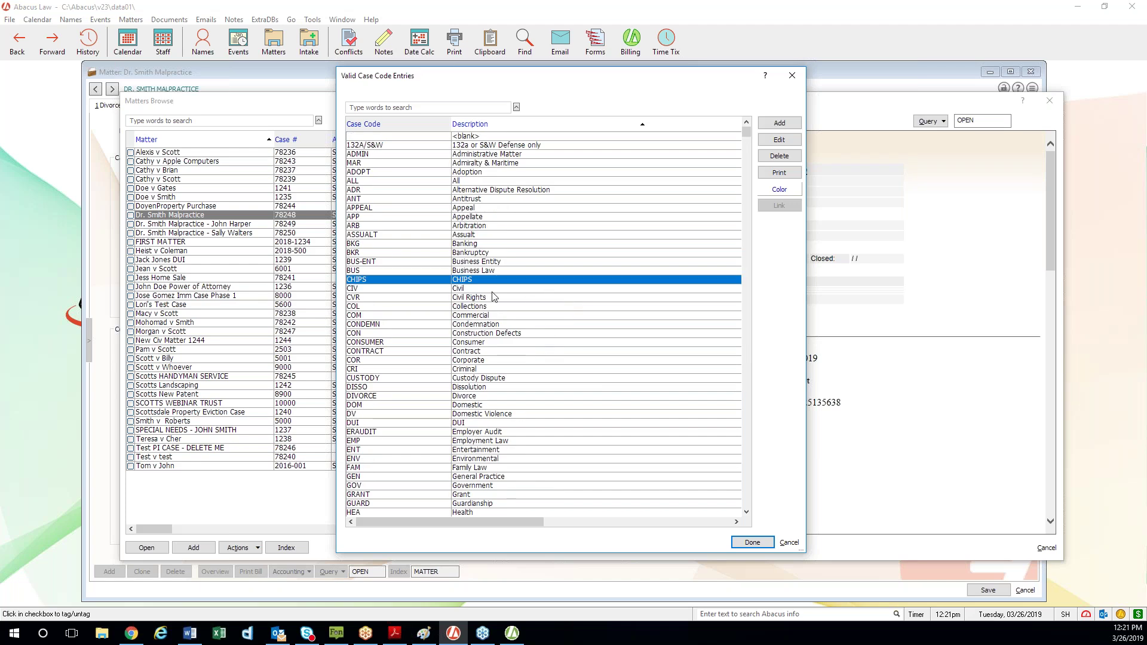
left_click(491, 289)
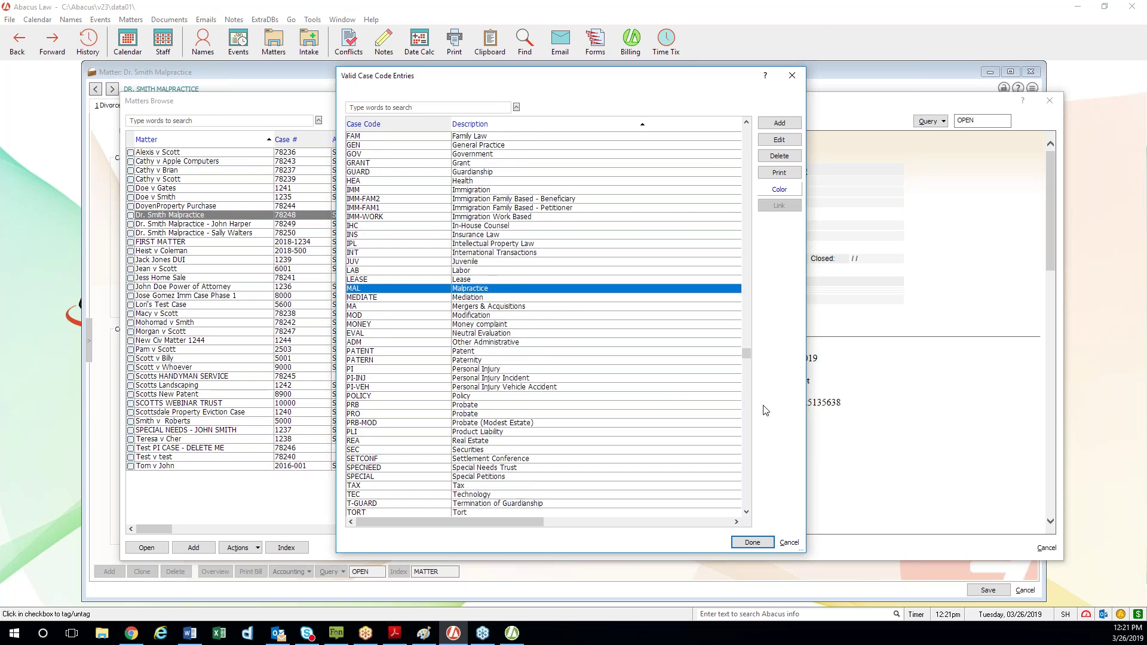
left_click(770, 543)
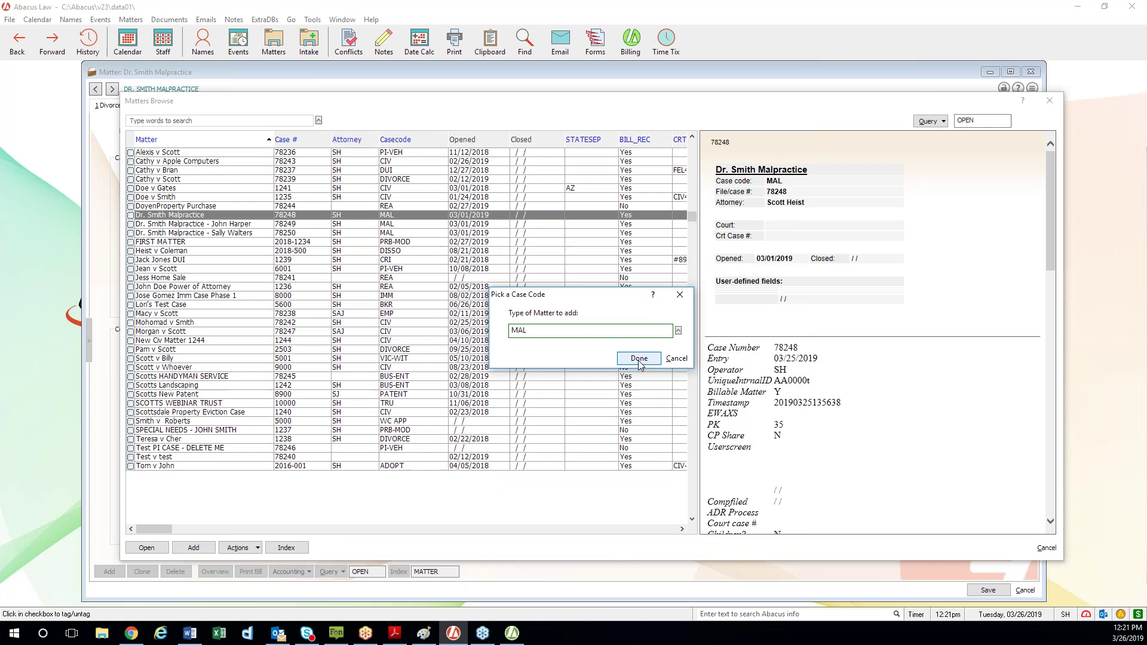
left_click(638, 359)
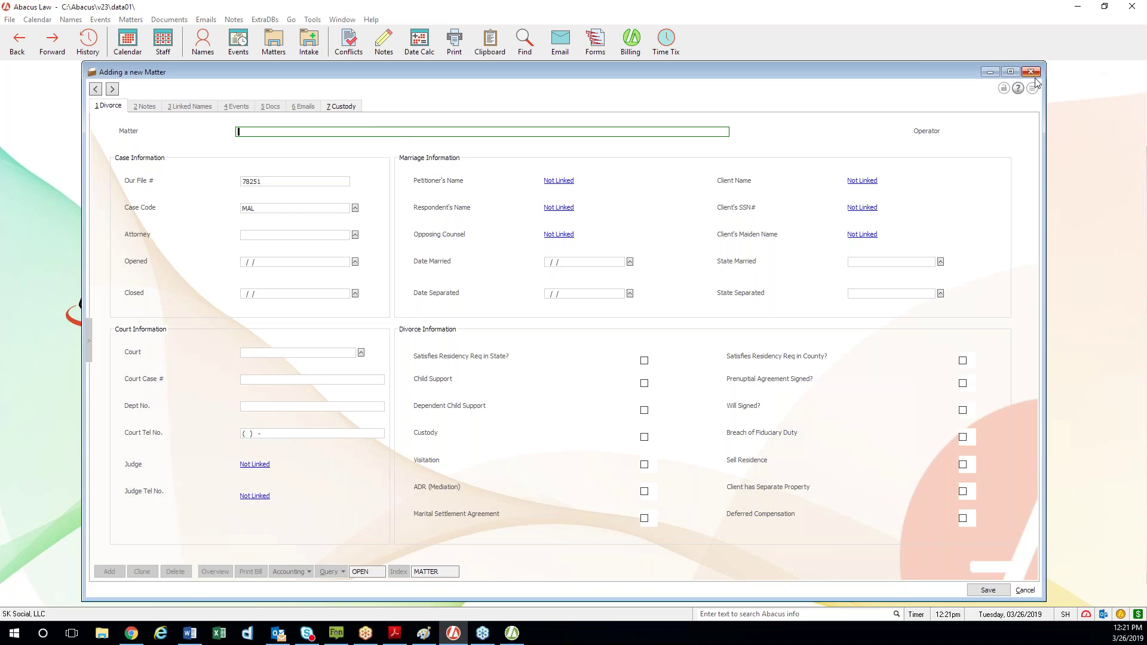
key("Escape")
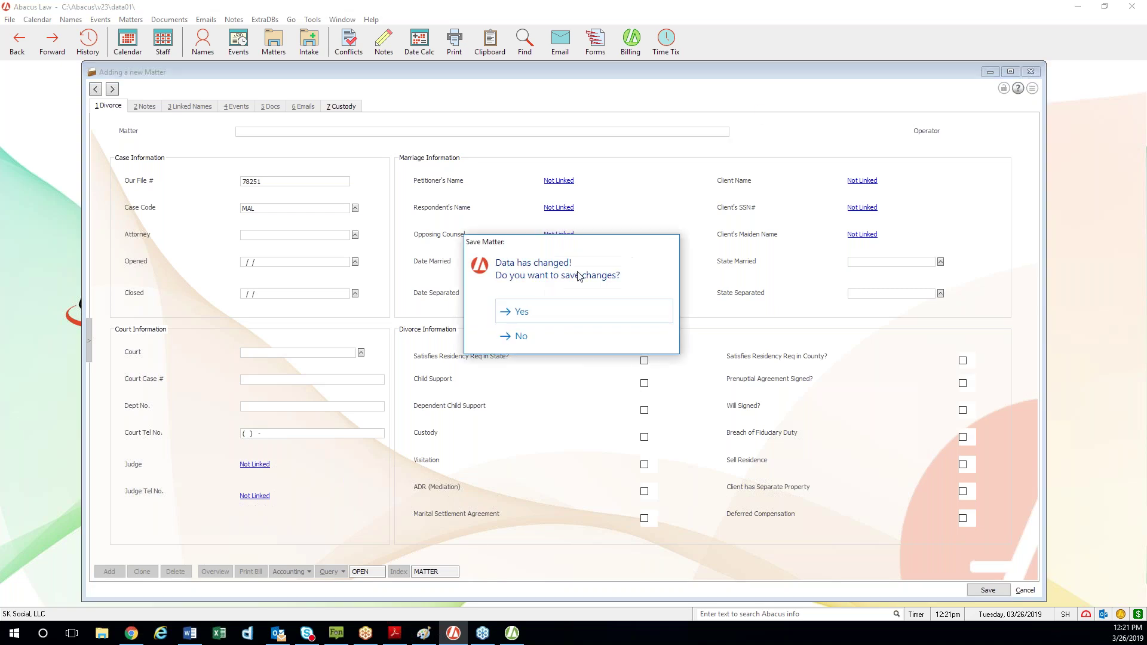
left_click(543, 336)
Open the main malpractice matter from the matters list, examine its Divorce page layout, and close it
left_click(273, 41)
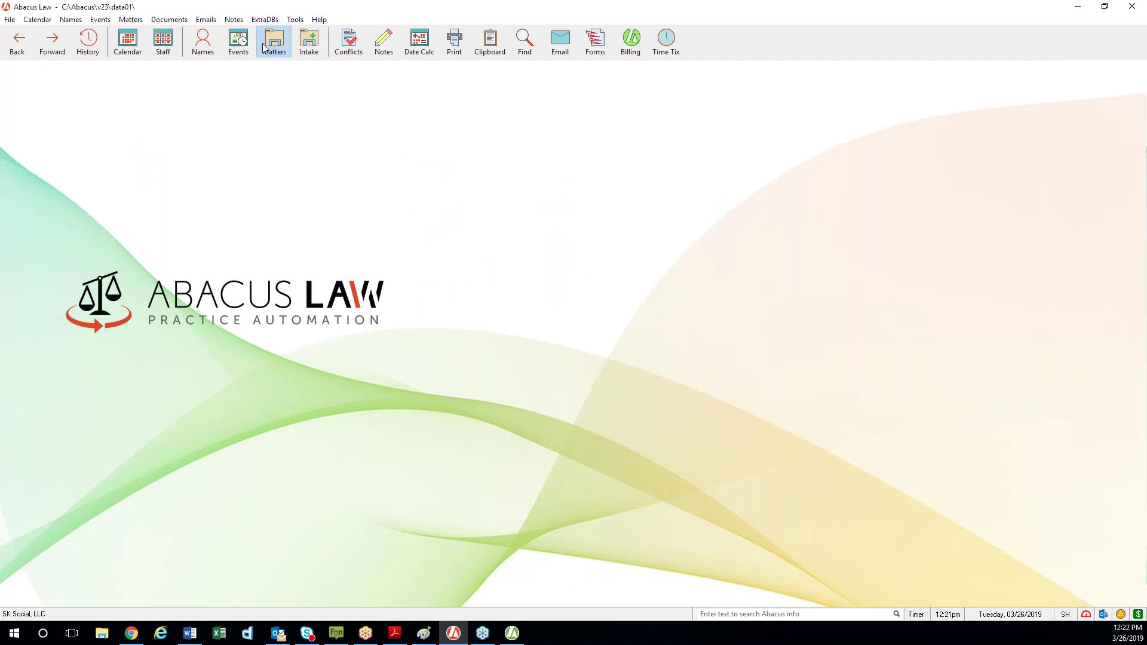
left_click(196, 219)
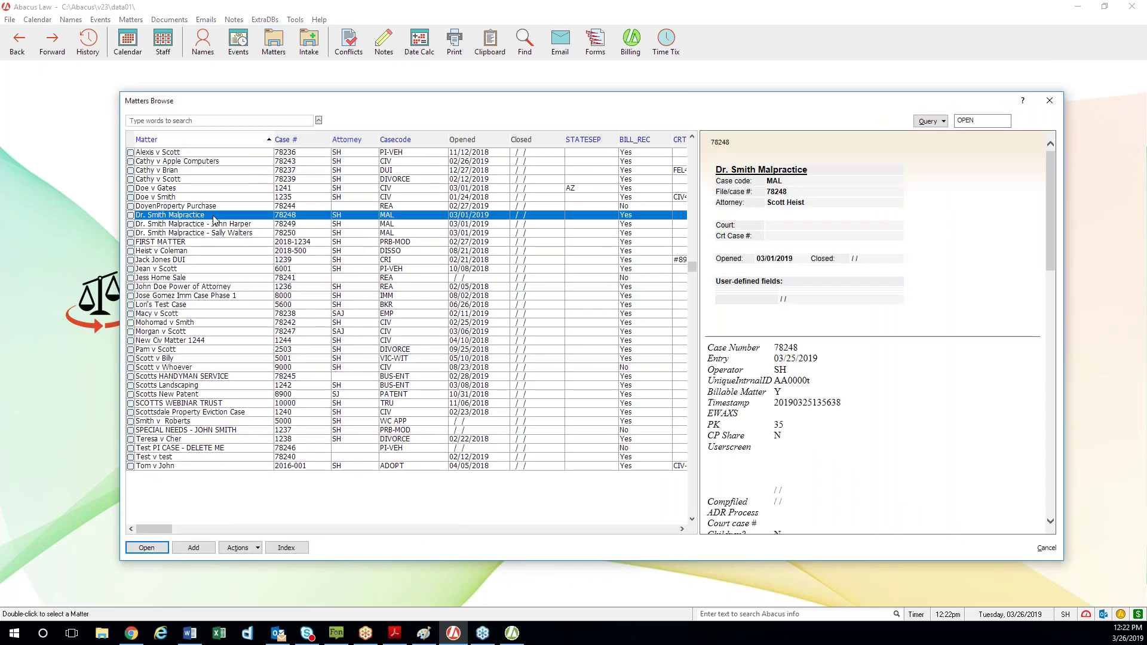
double_click(215, 220)
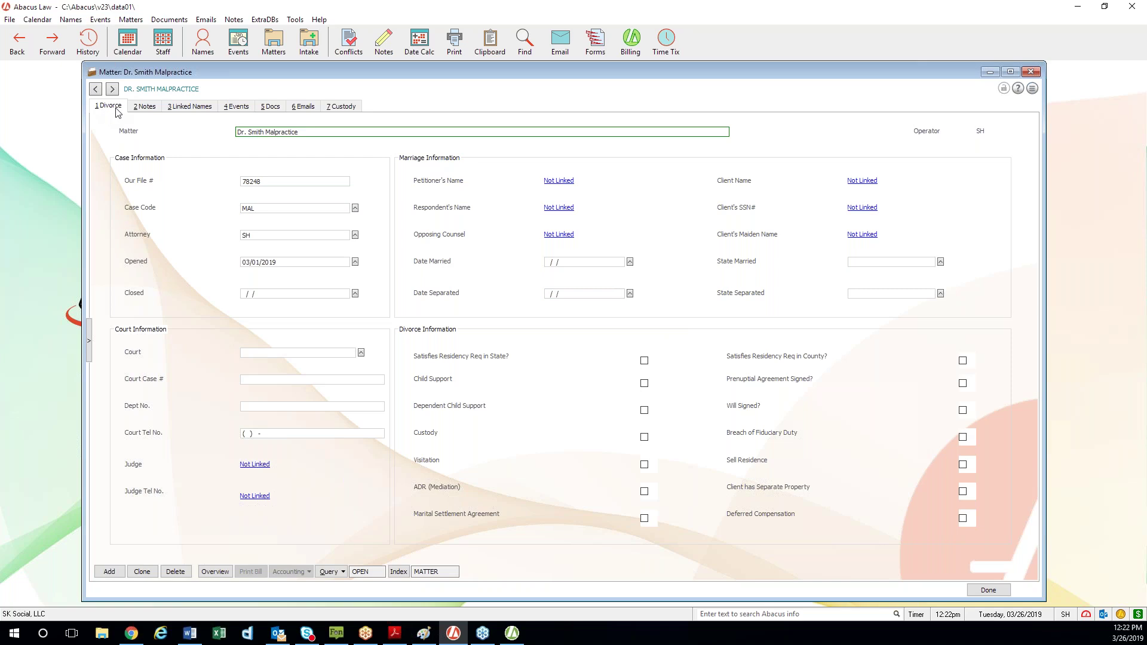
left_click(385, 131)
left_click(1030, 71)
Set the Matters screen in the user preferences to CIV MATTER, the Civil Litigation Matter layout
left_click(9, 19)
mouse_move(74, 46)
left_click(189, 47)
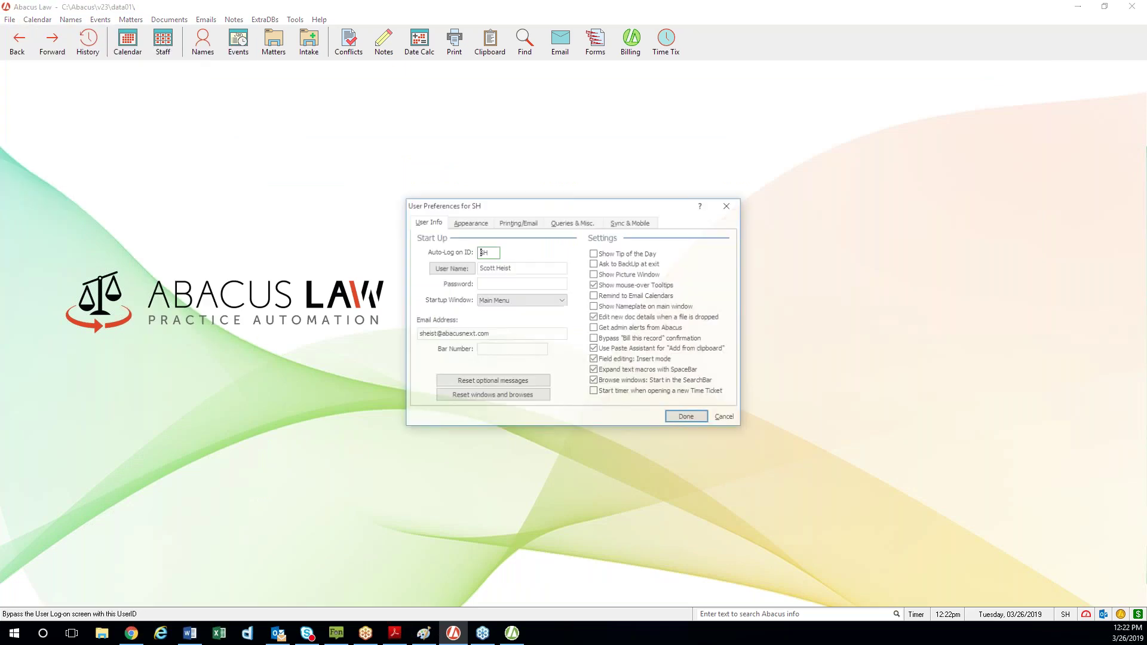
left_click(482, 224)
left_click(449, 288)
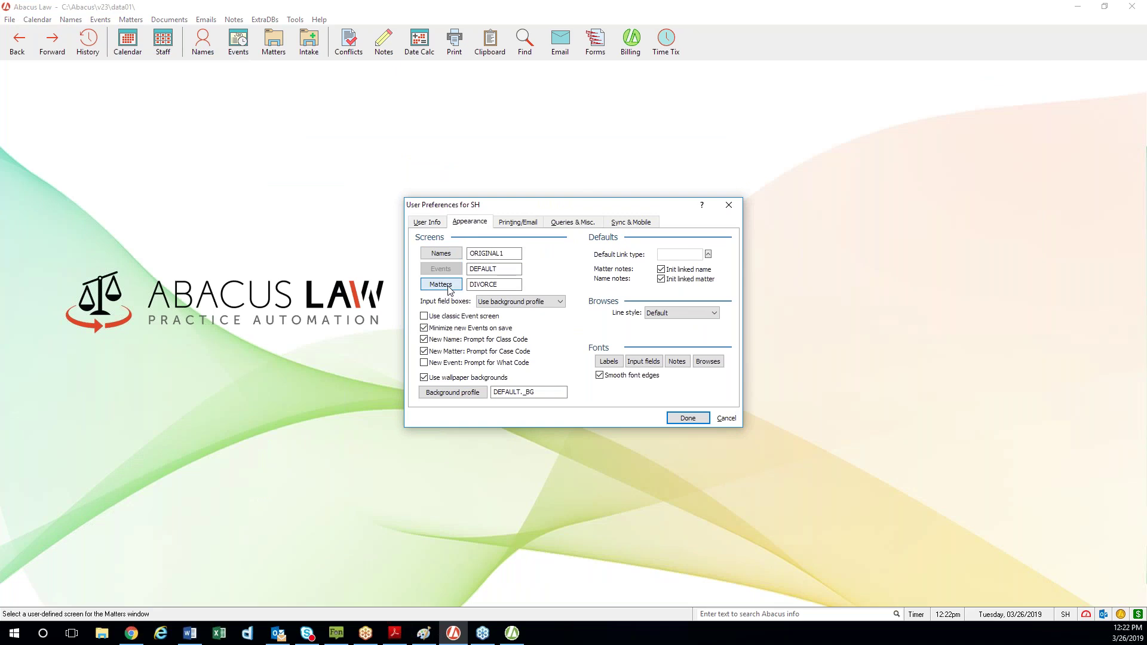
left_click(449, 287)
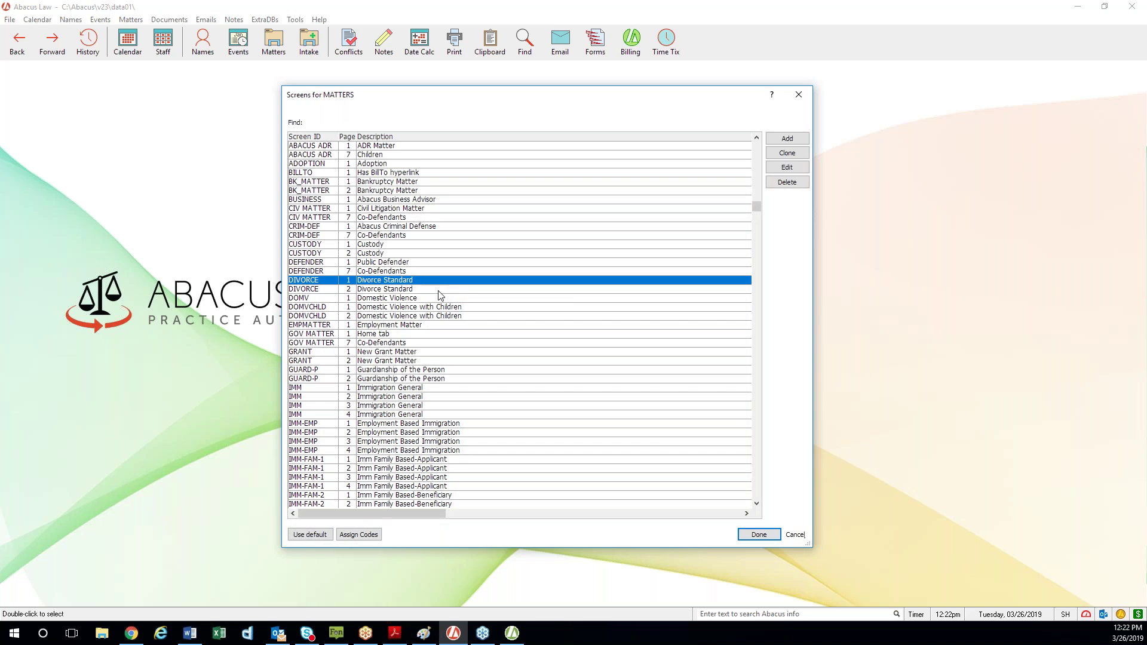
type("C")
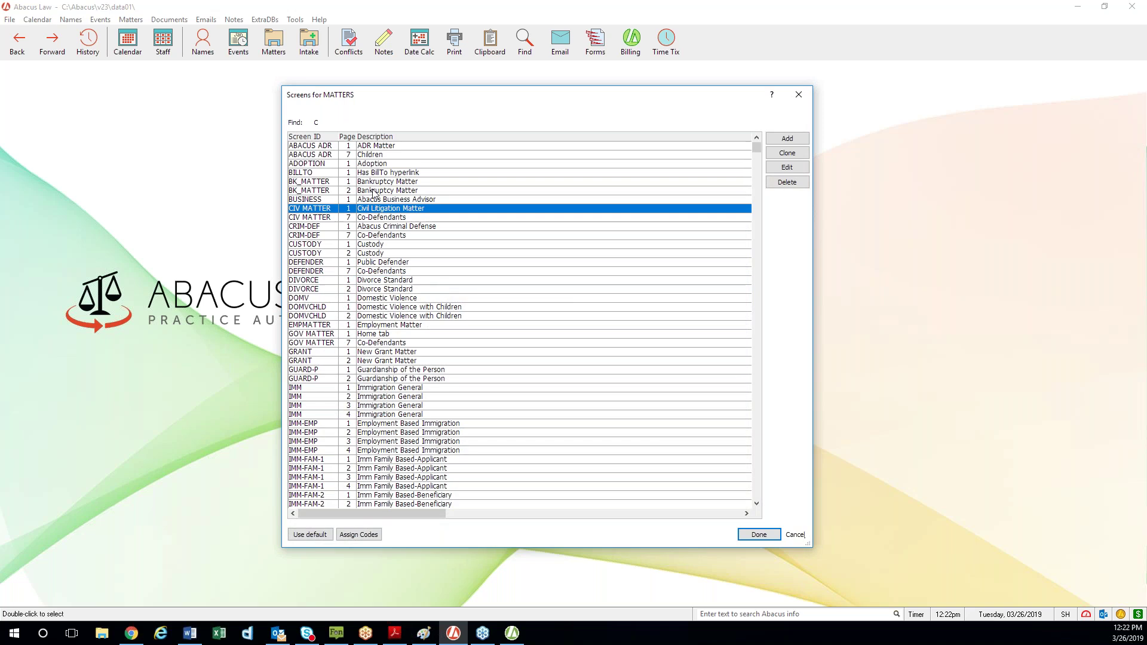
double_click(440, 214)
left_click(688, 418)
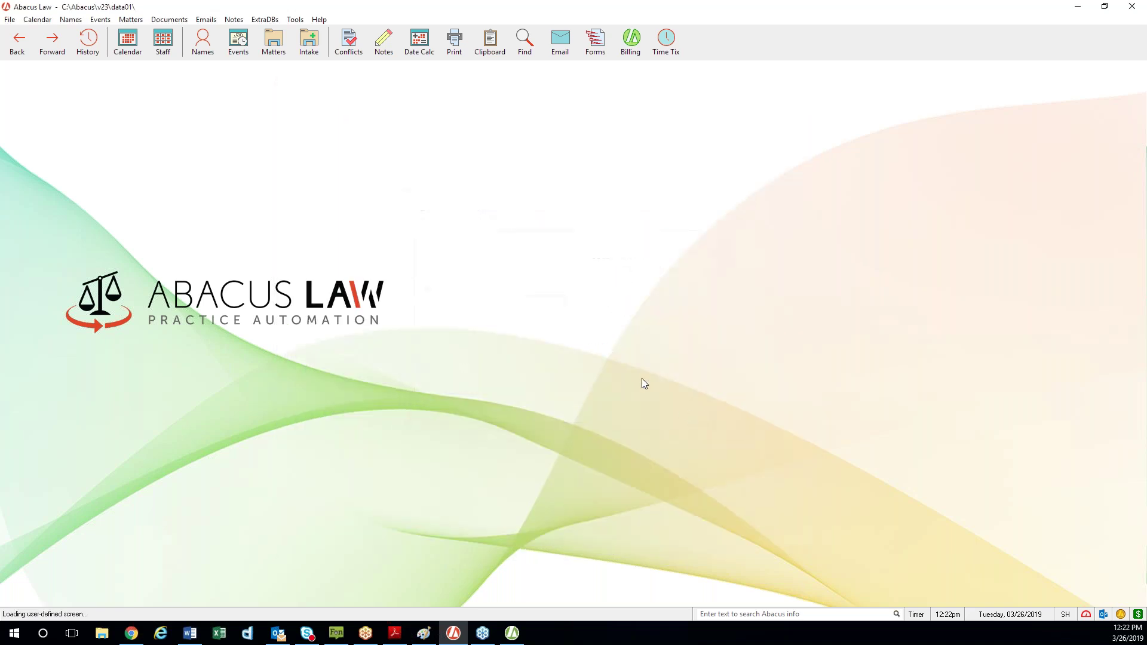
Open the main malpractice matter and change its case code to CIV
left_click(273, 40)
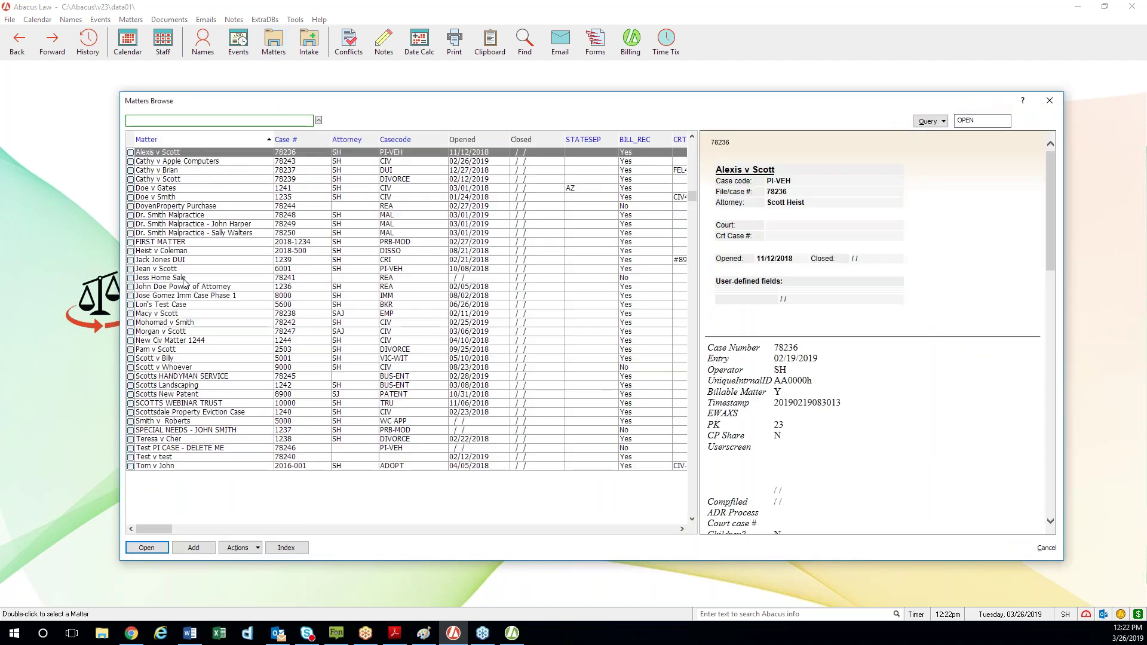
double_click(221, 215)
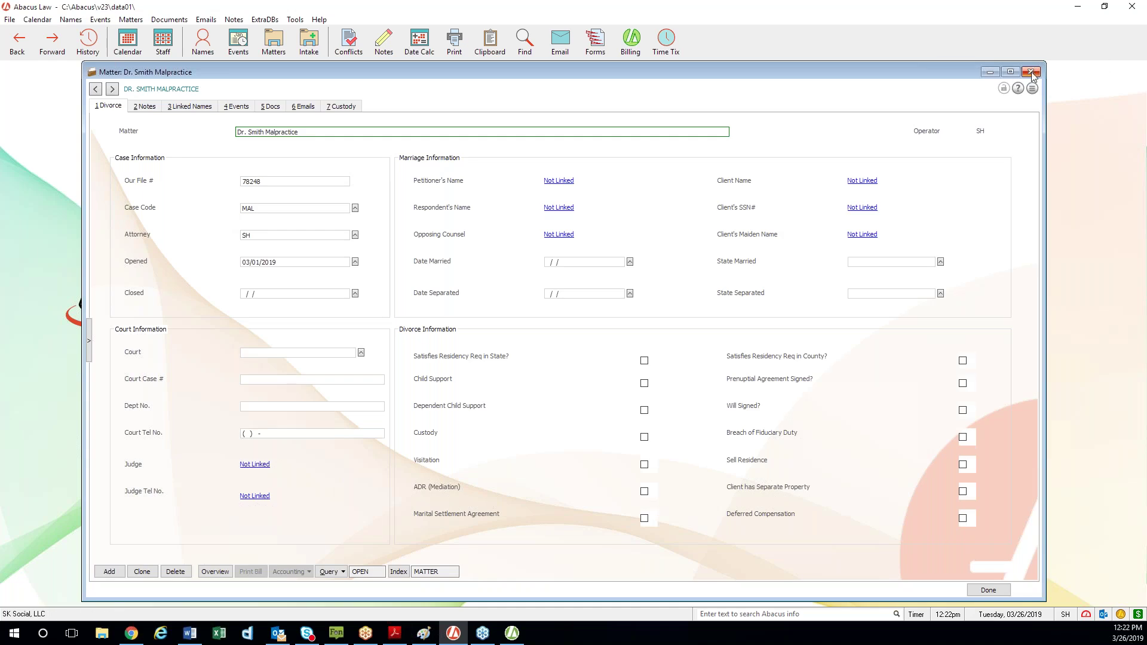
left_click(355, 208)
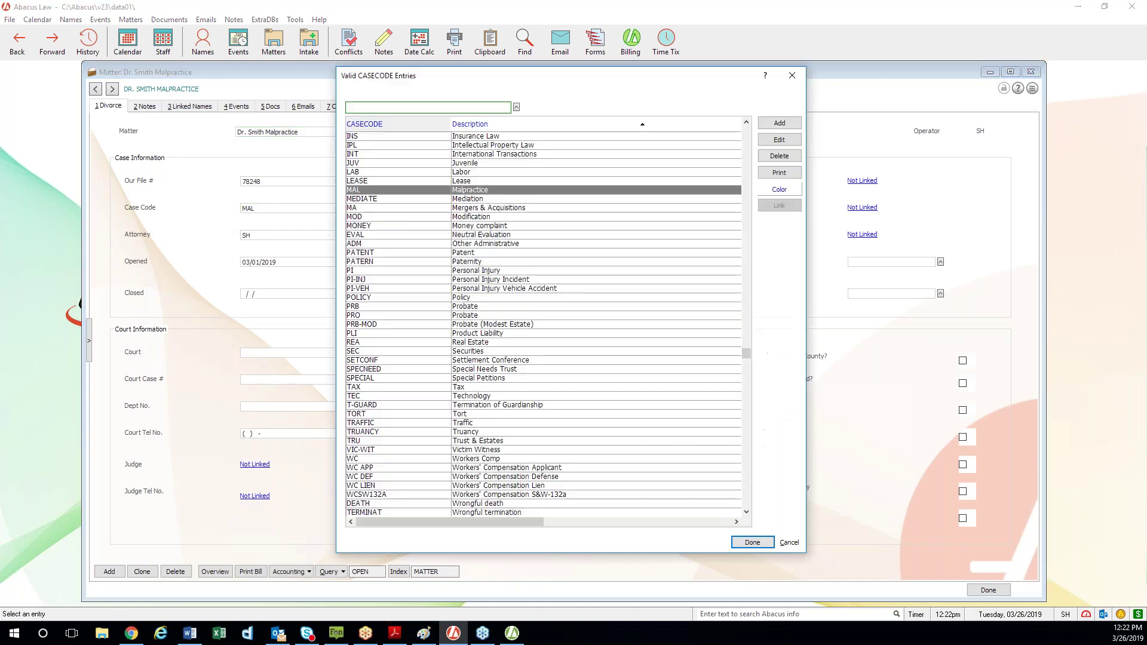
type("c")
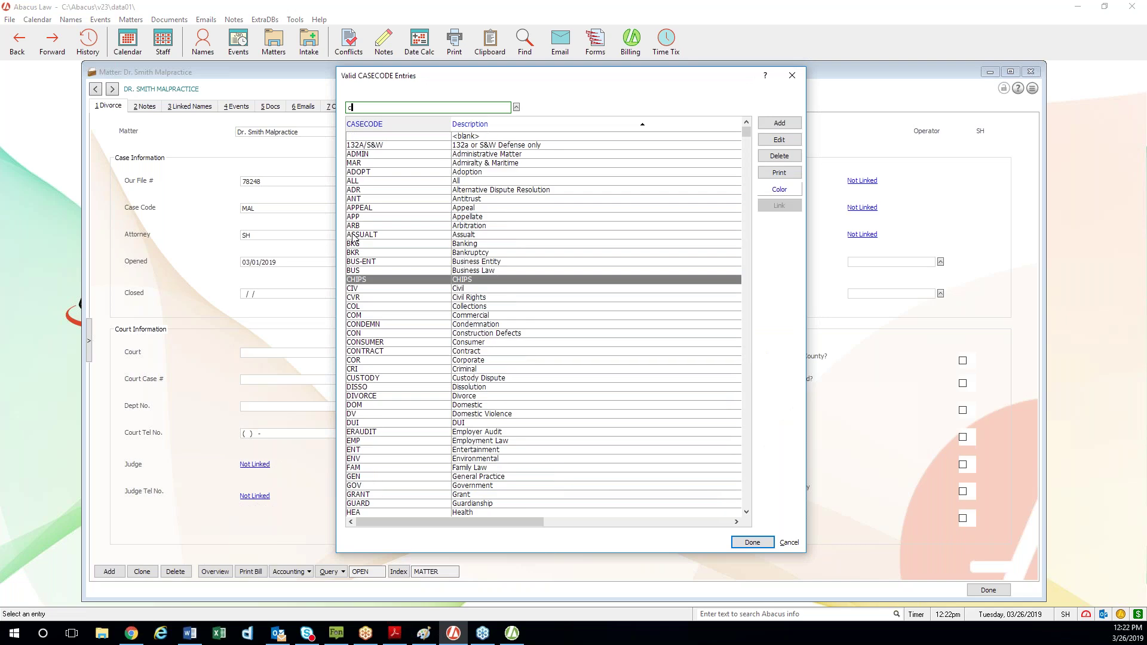
double_click(458, 287)
left_click(995, 591)
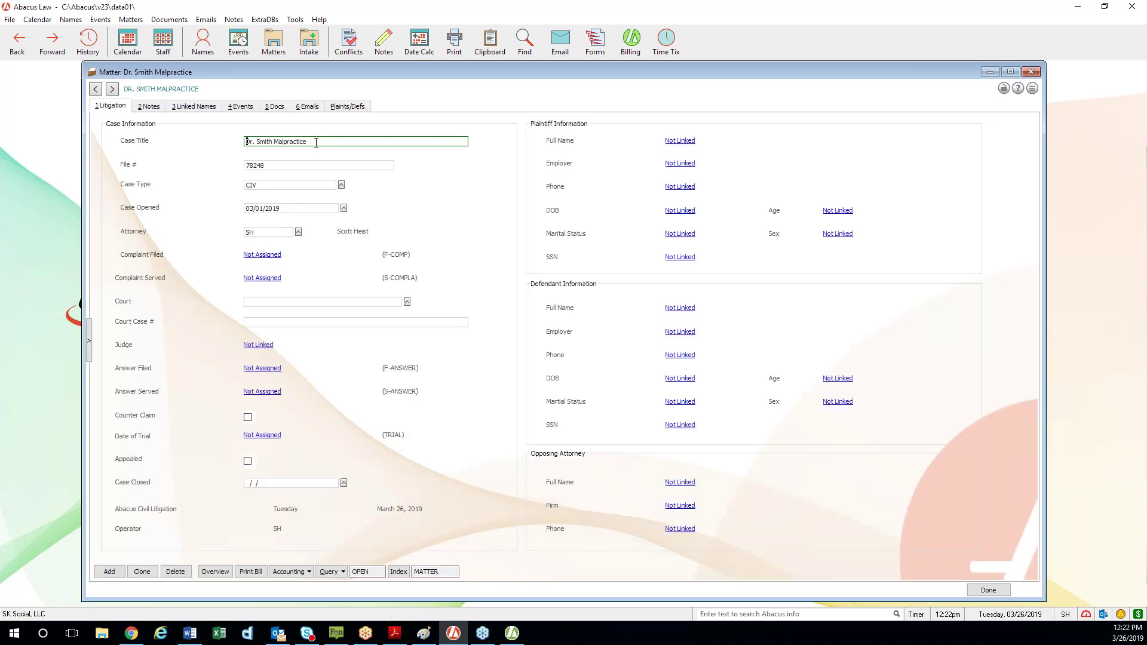
Review the main malpractice matter's linked names, check its billing party in the names list, and close the matter
left_click_drag(321, 142, 240, 141)
left_click(198, 107)
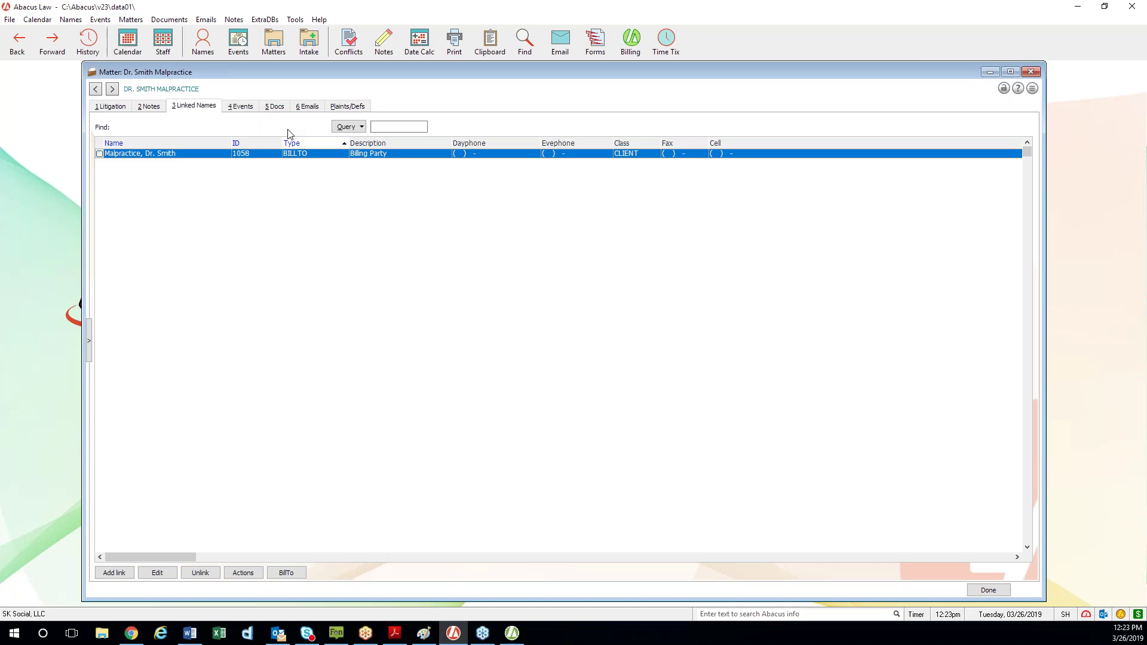
left_click(203, 42)
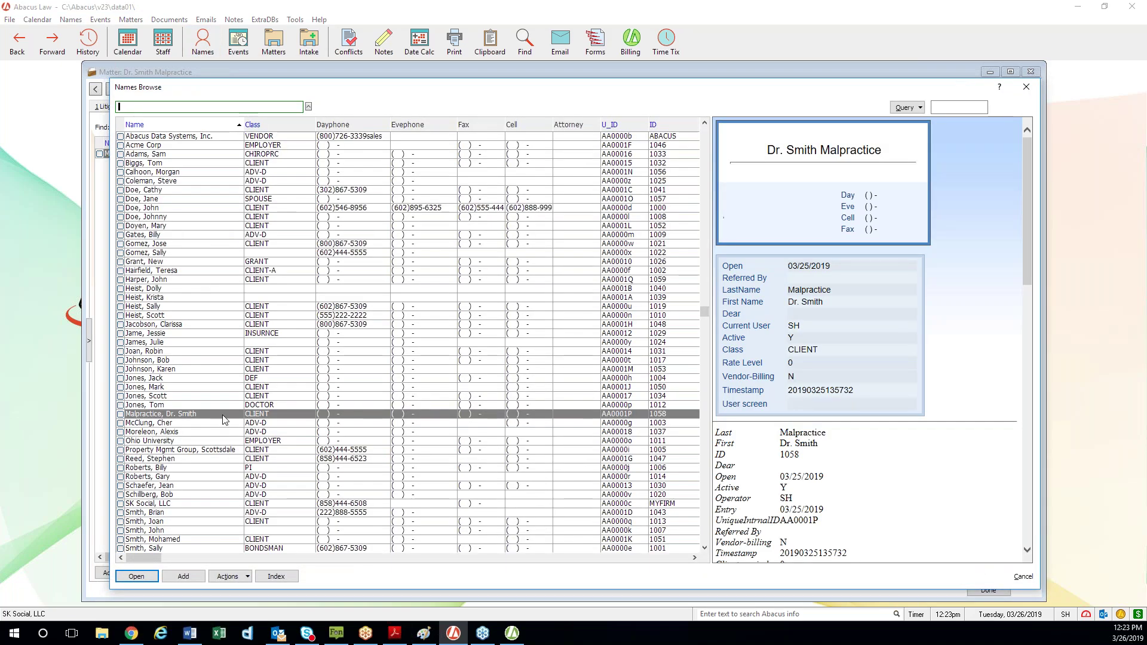
left_click(224, 419)
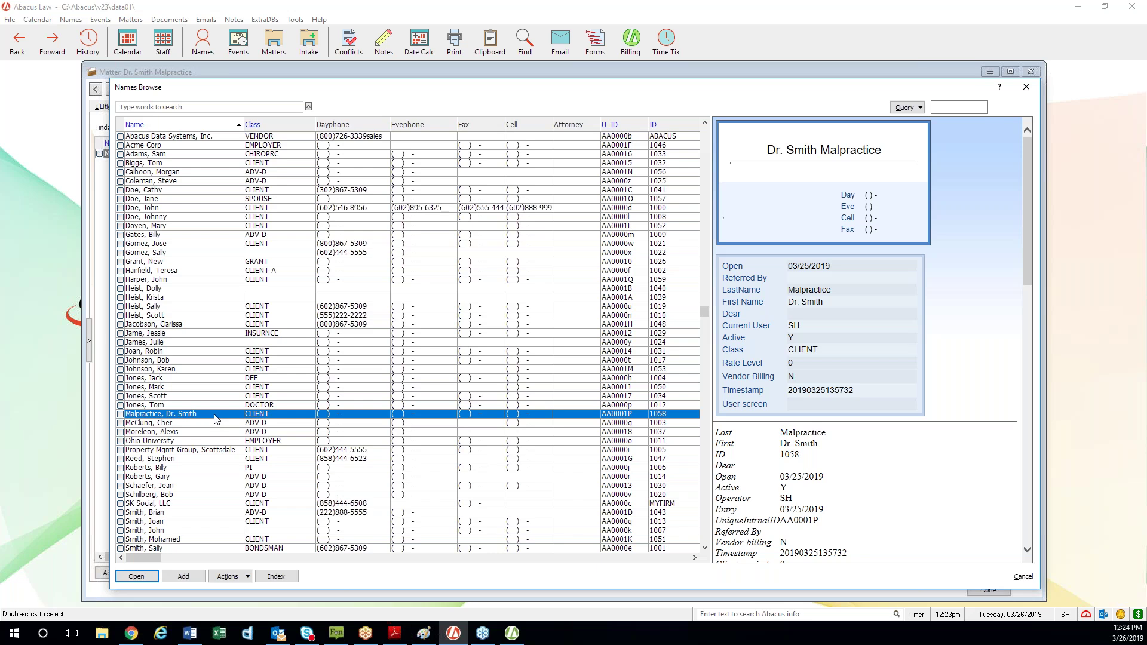
left_click(1027, 87)
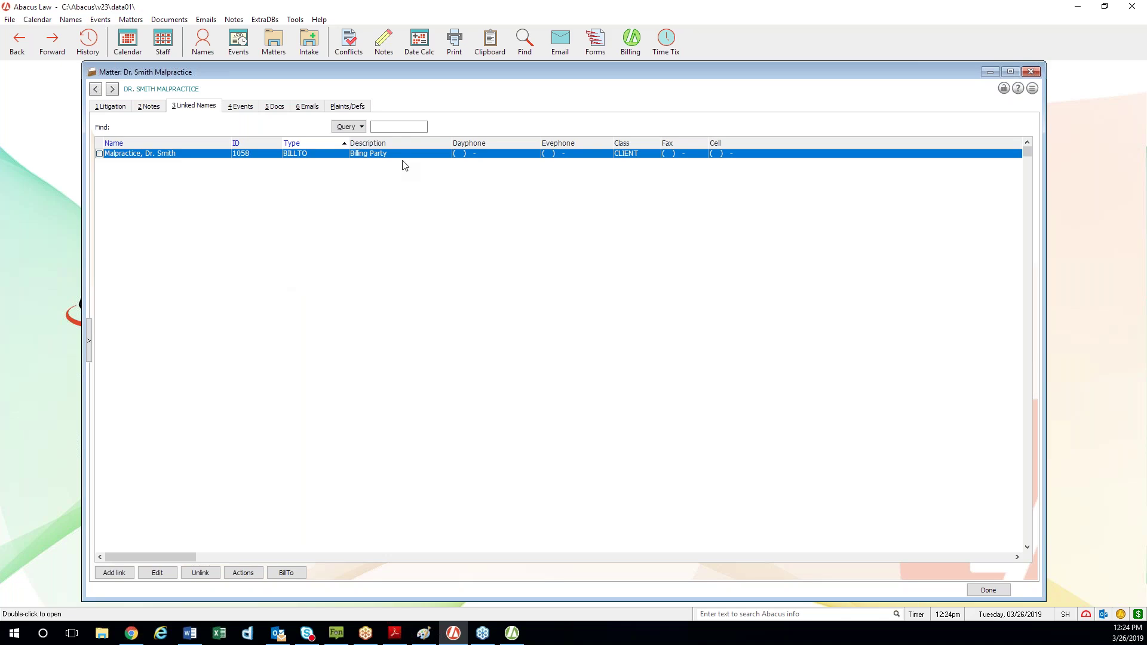
left_click(1032, 72)
Open the first client-specific malpractice matter, examine its linked billing party, and close the matter
left_click(273, 48)
left_click(233, 237)
left_click(240, 225)
left_click(239, 231)
left_click(240, 226)
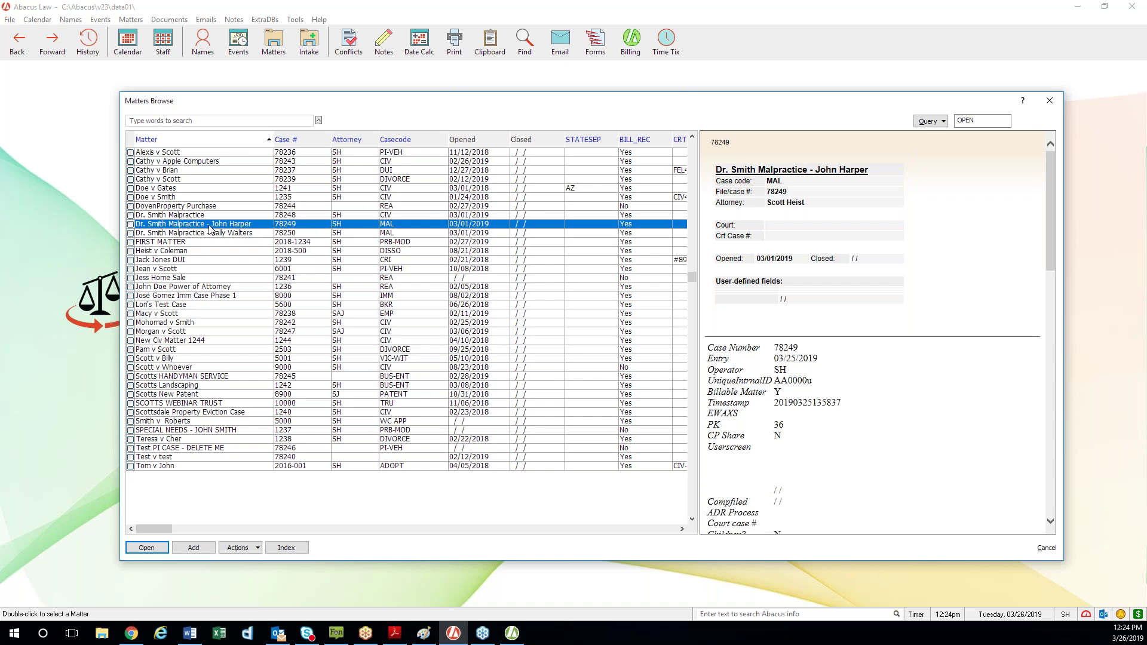
double_click(251, 226)
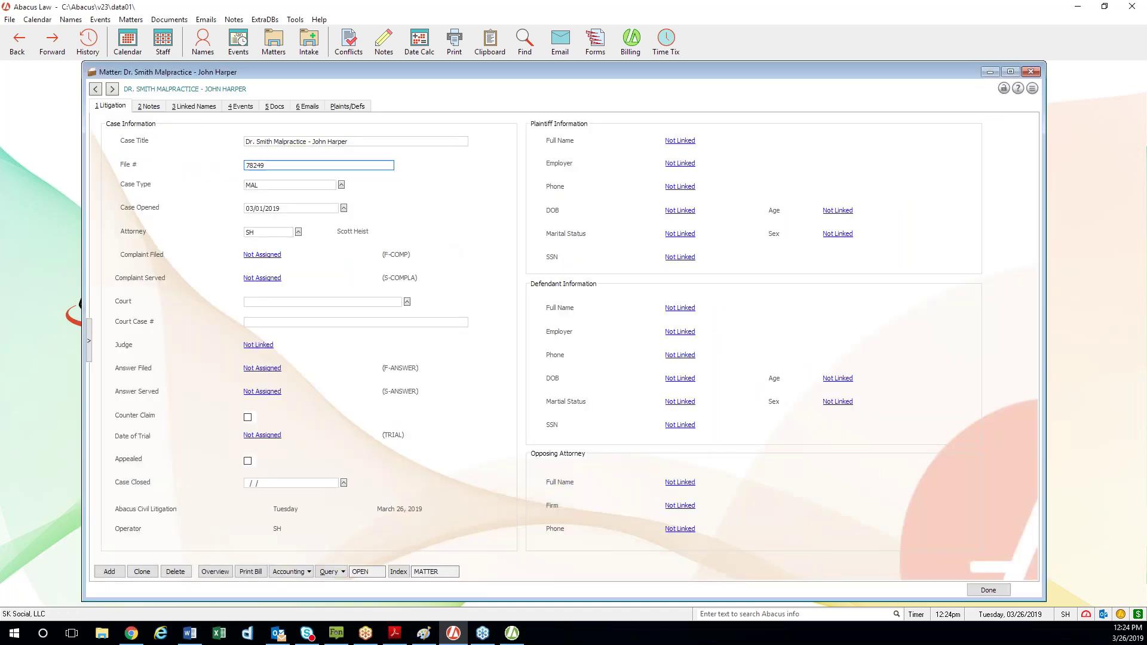
left_click(197, 106)
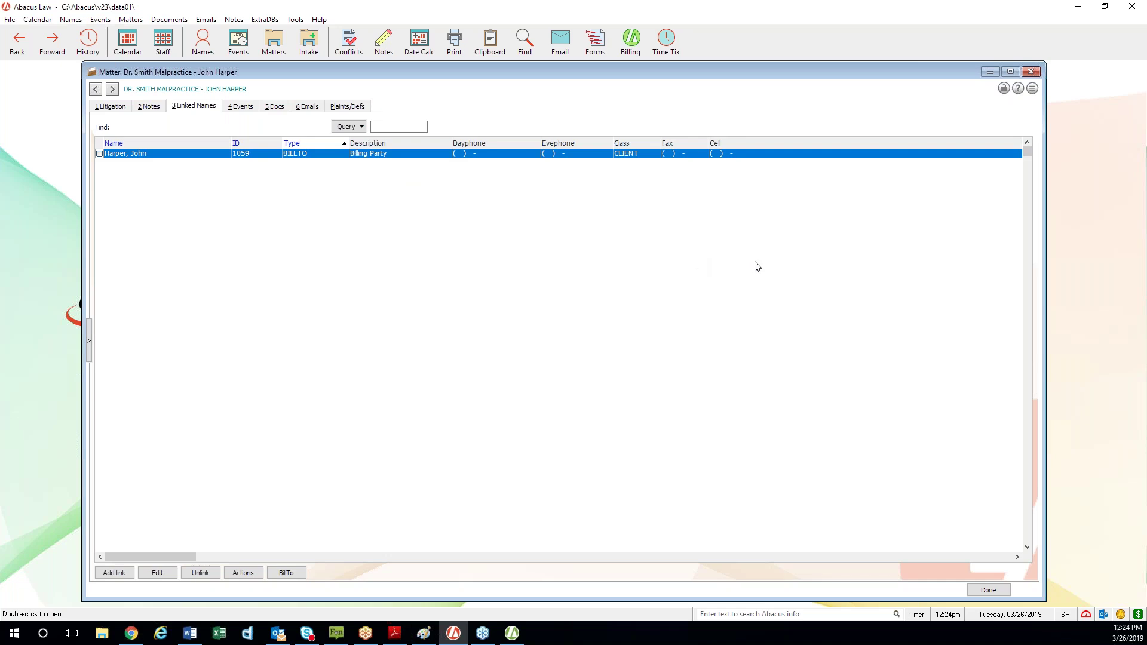
left_click(1031, 73)
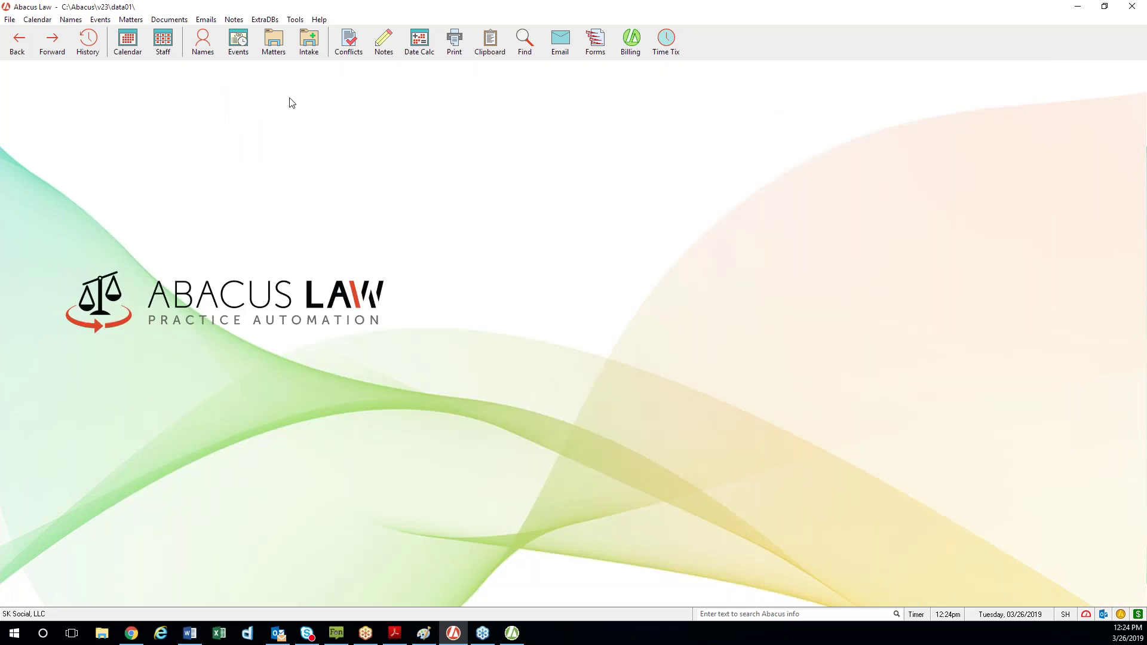
Open the second client-specific malpractice matter, examine its linked billing party, and close the matter
left_click(284, 52)
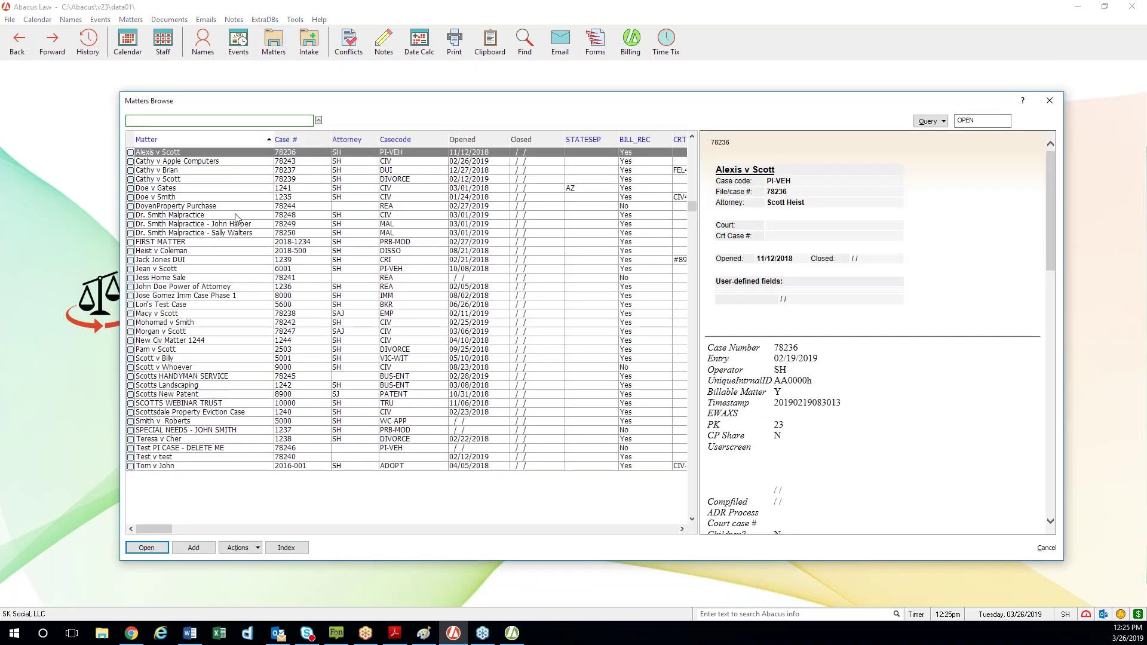
left_click(242, 233)
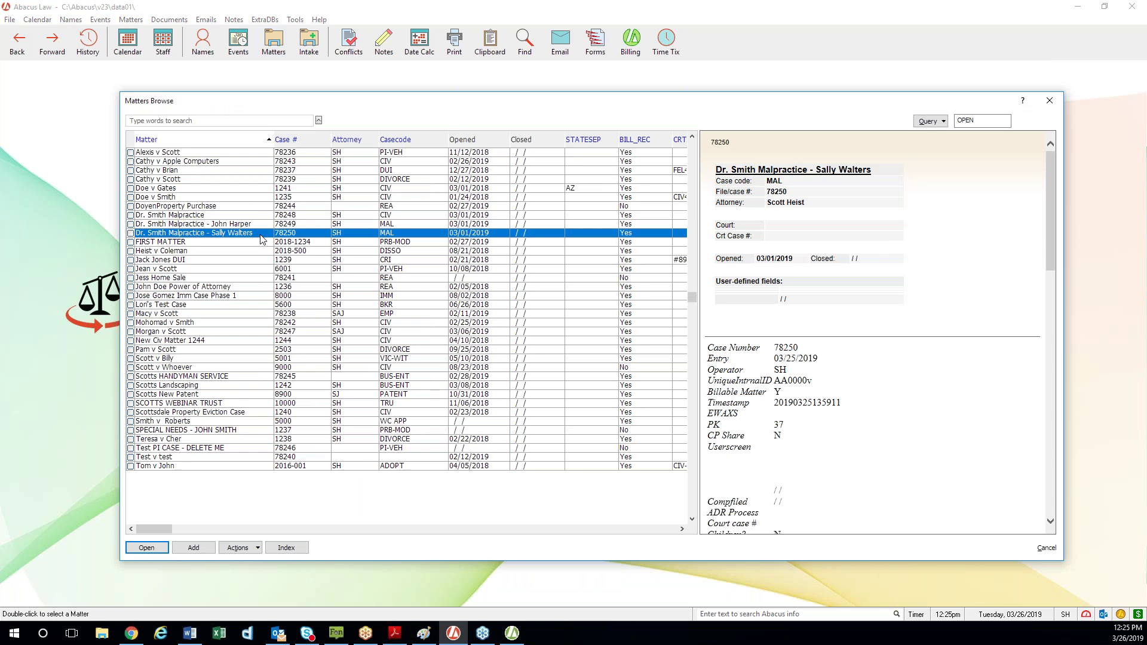
double_click(262, 239)
left_click(213, 109)
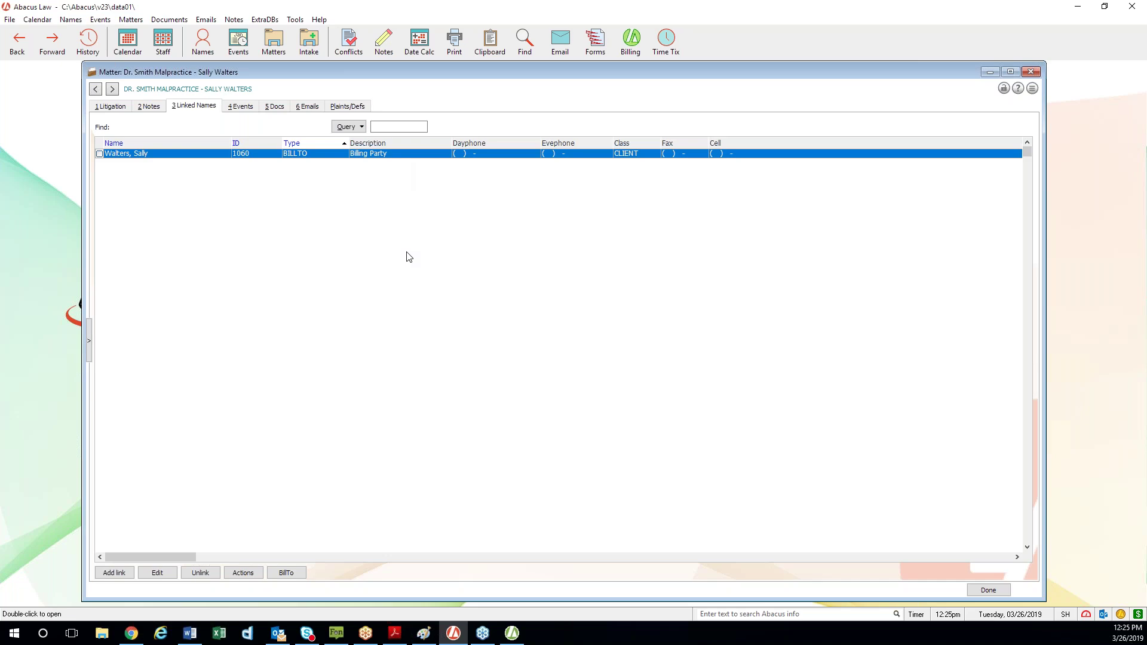
left_click(1031, 71)
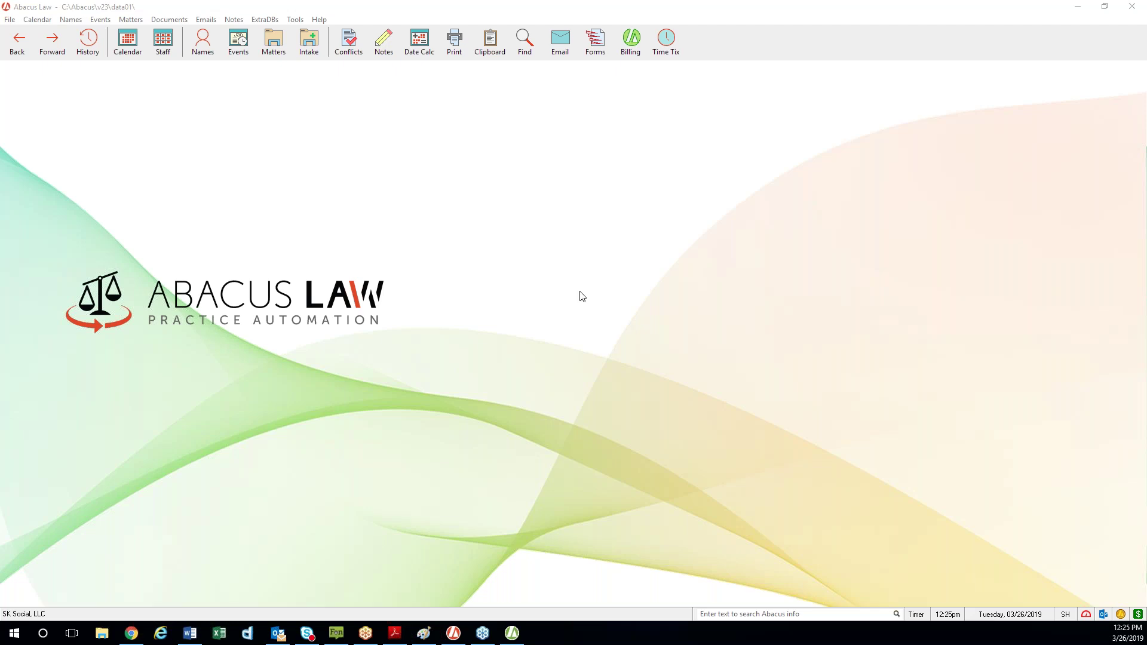
left_click(589, 273)
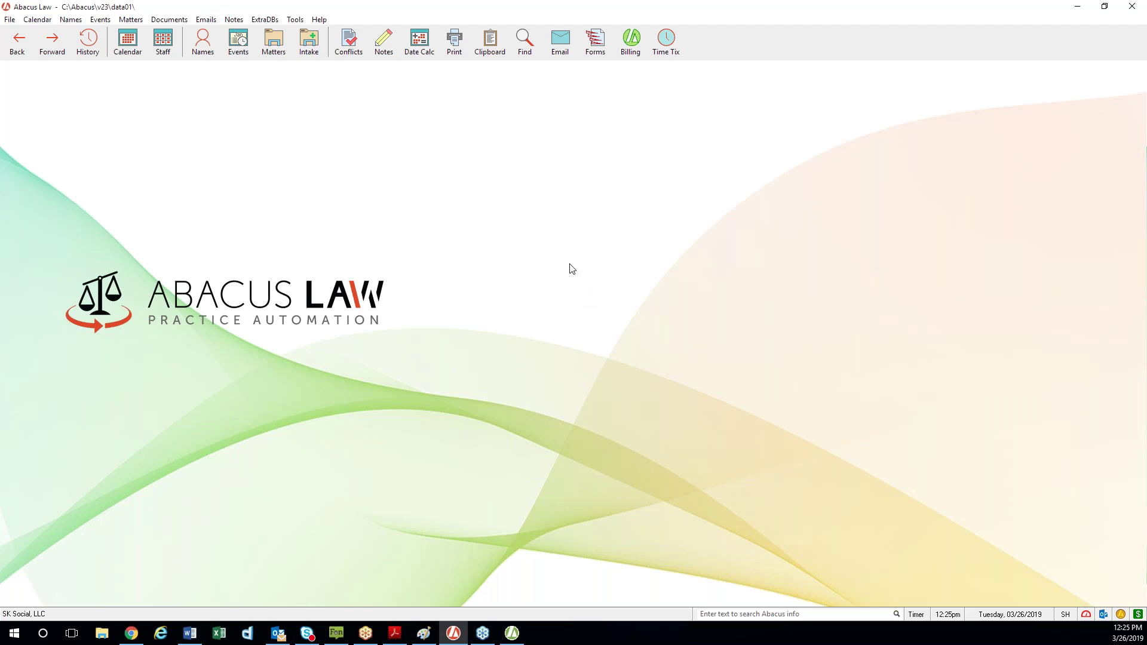
Append "Master Matter" to the main malpractice matter's case title, save it, and close the matter
left_click(285, 43)
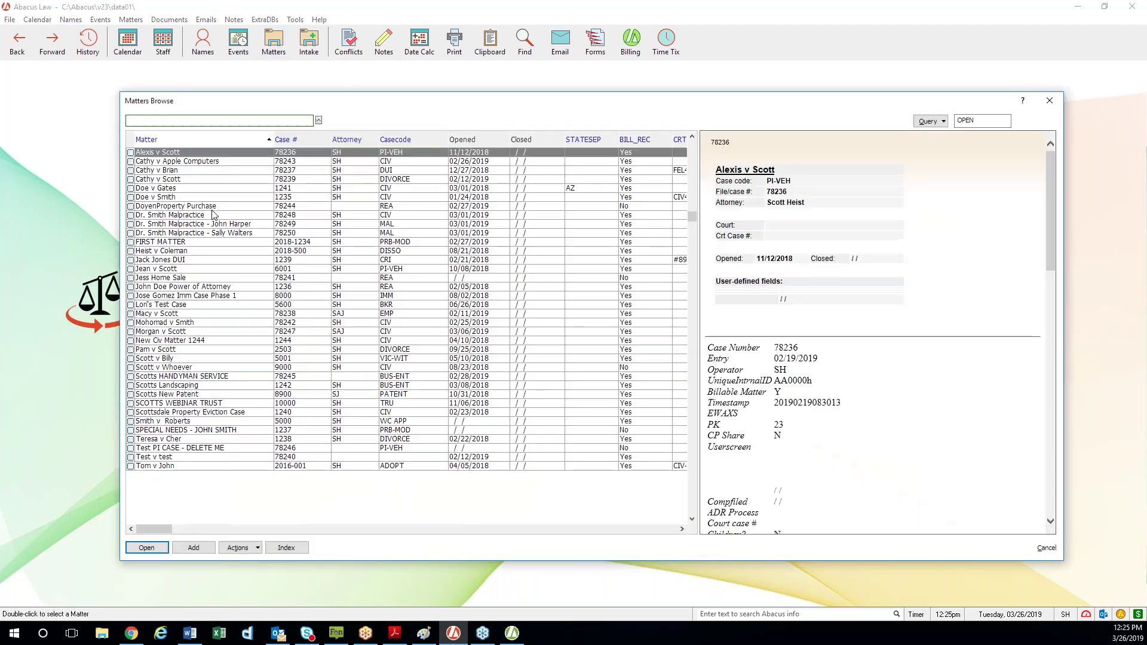
left_click(219, 216)
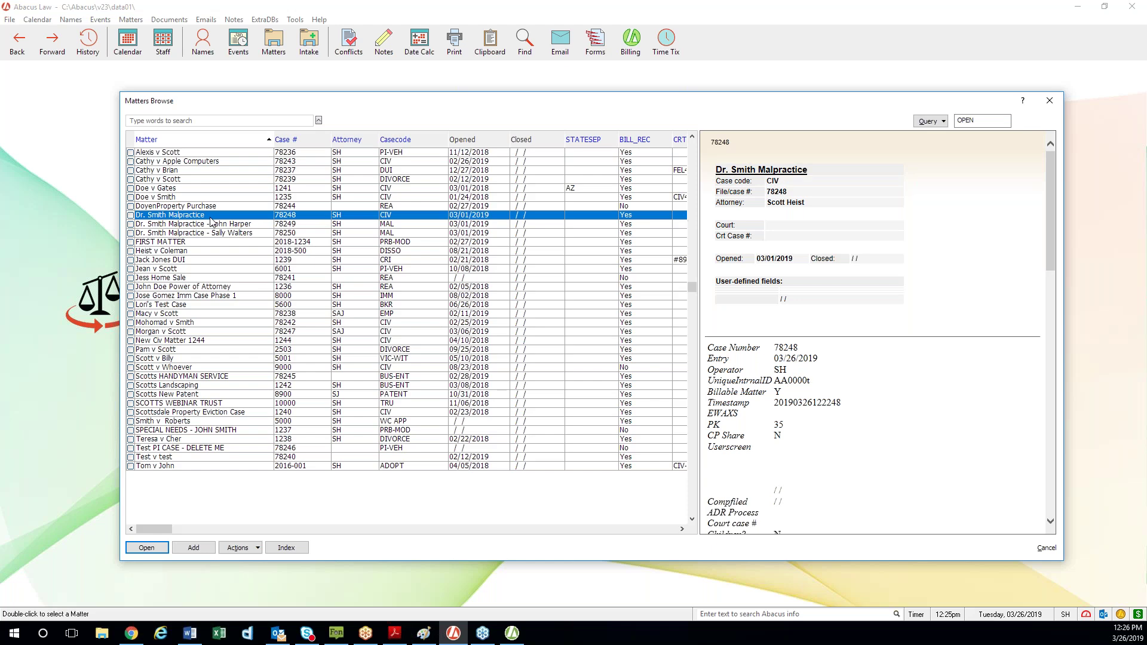
double_click(249, 218)
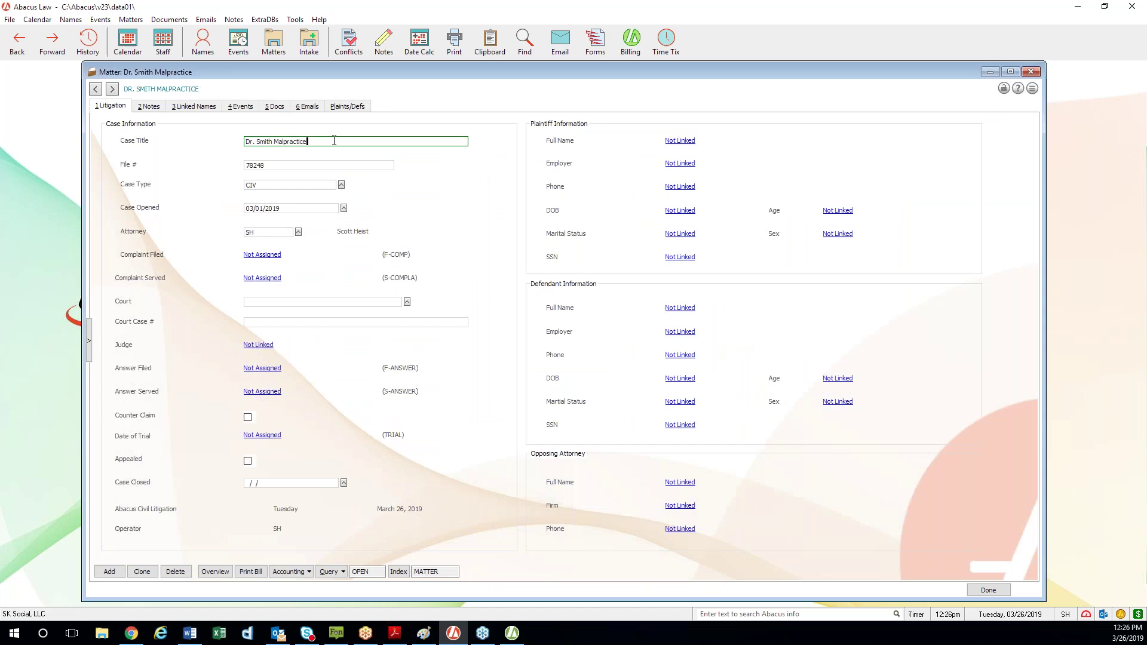
type("Master Matter")
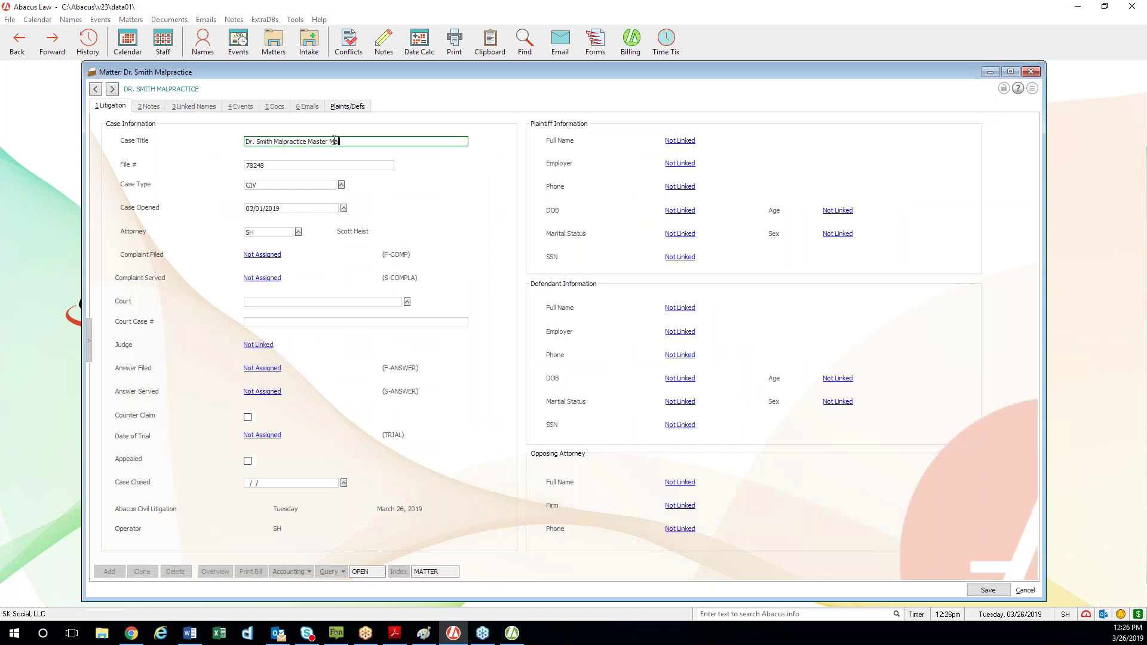
left_click(995, 593)
left_click(992, 592)
Compare the renamed master matter with the two client-specific malpractice matters in the matters list, then close the list
left_click(280, 54)
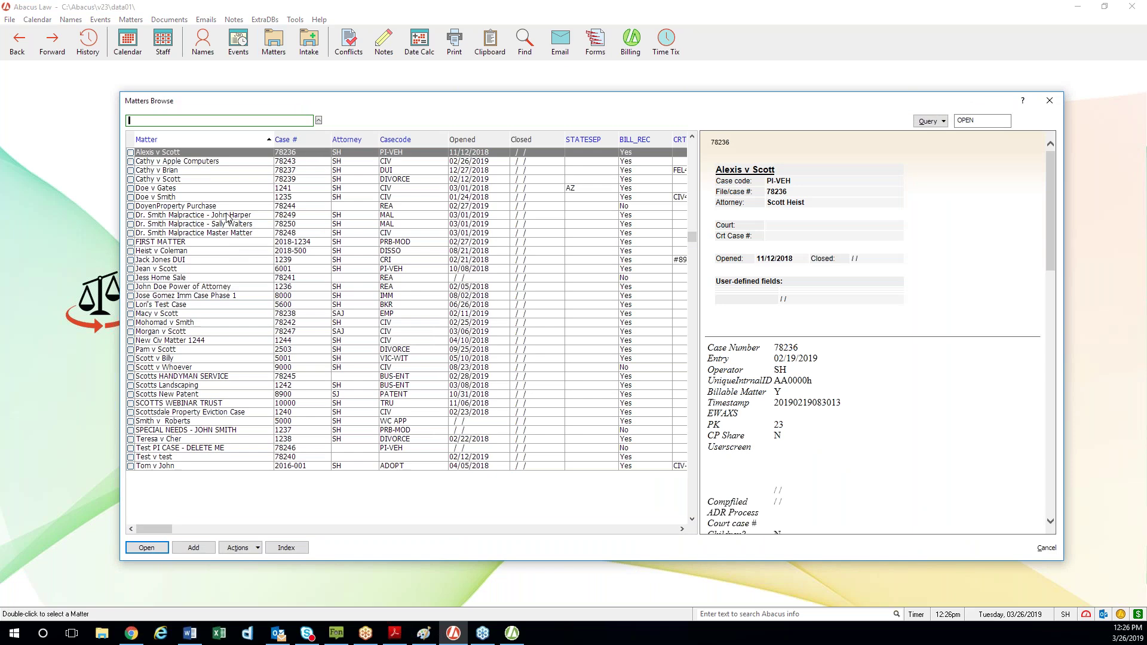
left_click(190, 233)
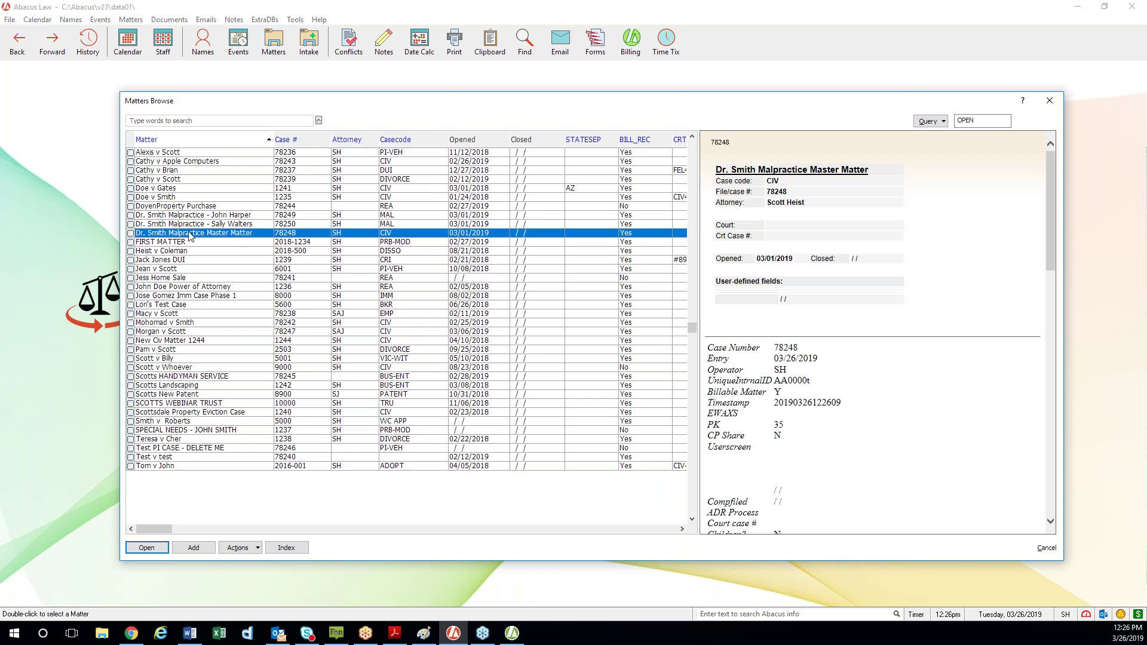
left_click(246, 225)
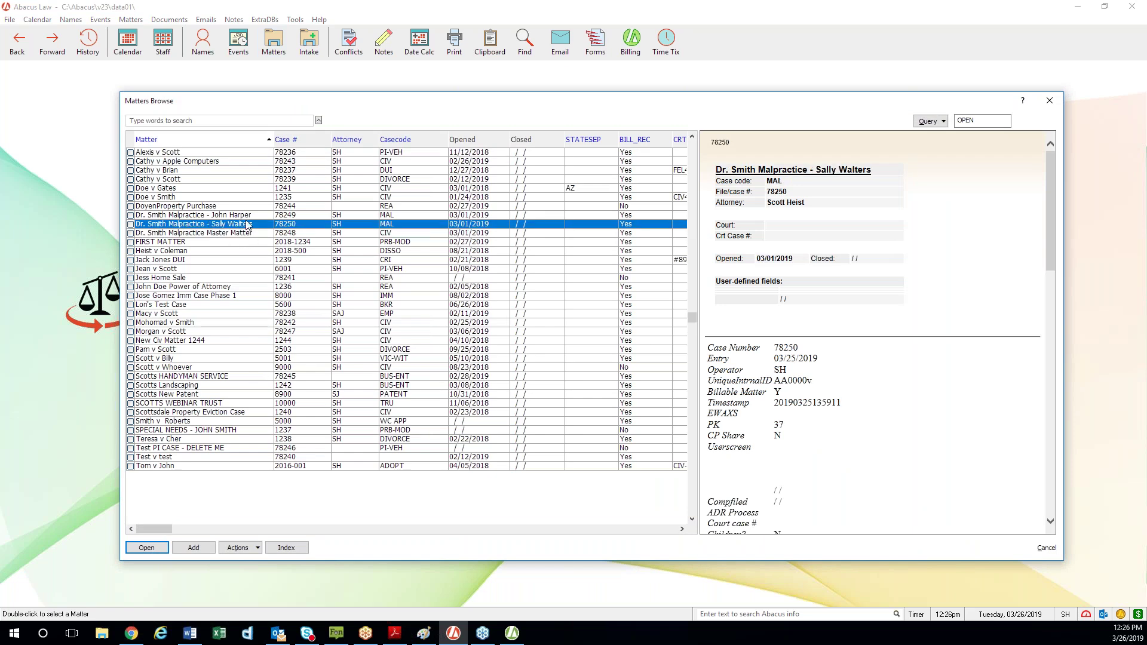
left_click(246, 217)
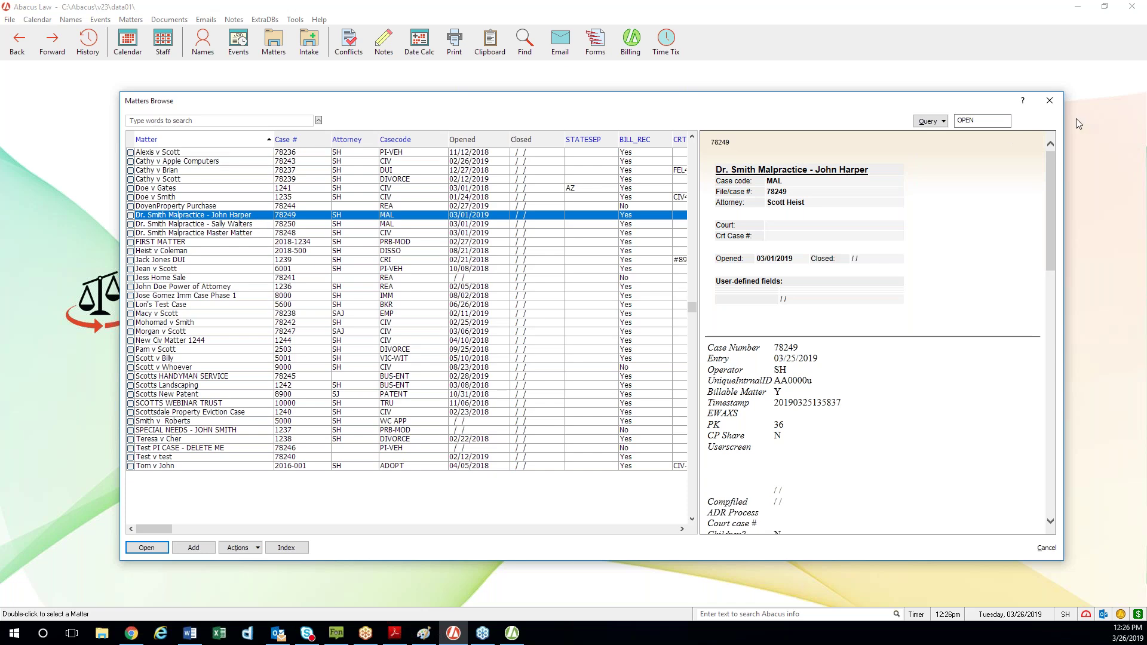
left_click(1060, 105)
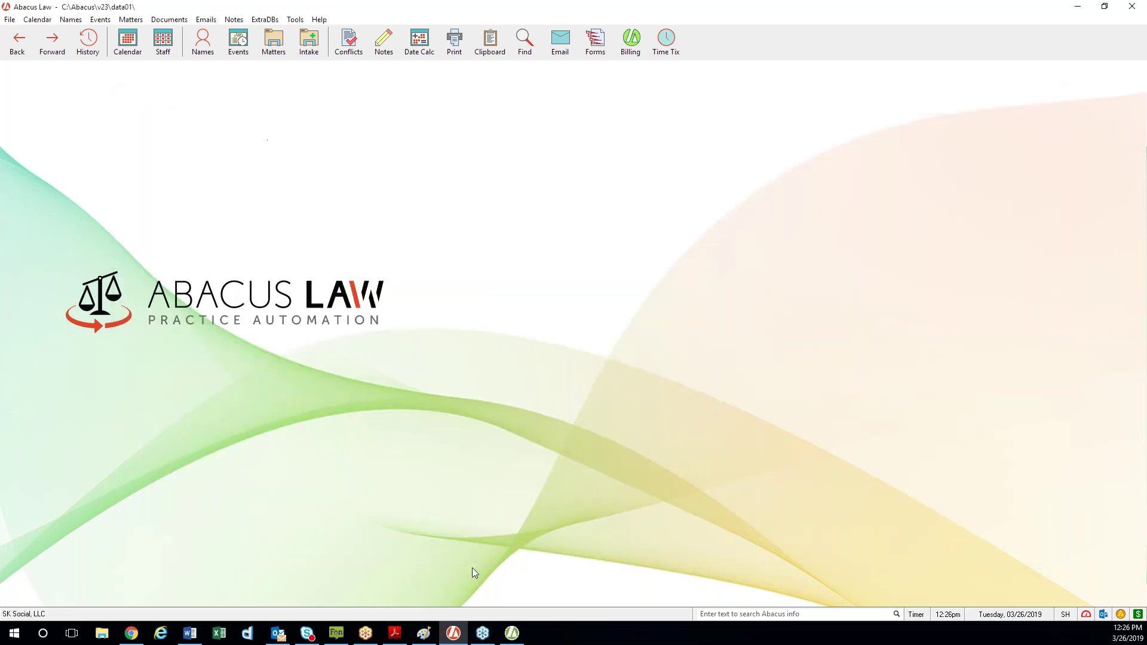
Switch to Abacus Accounting and compare the billing details of the three malpractice matters in its matters list
left_click(512, 633)
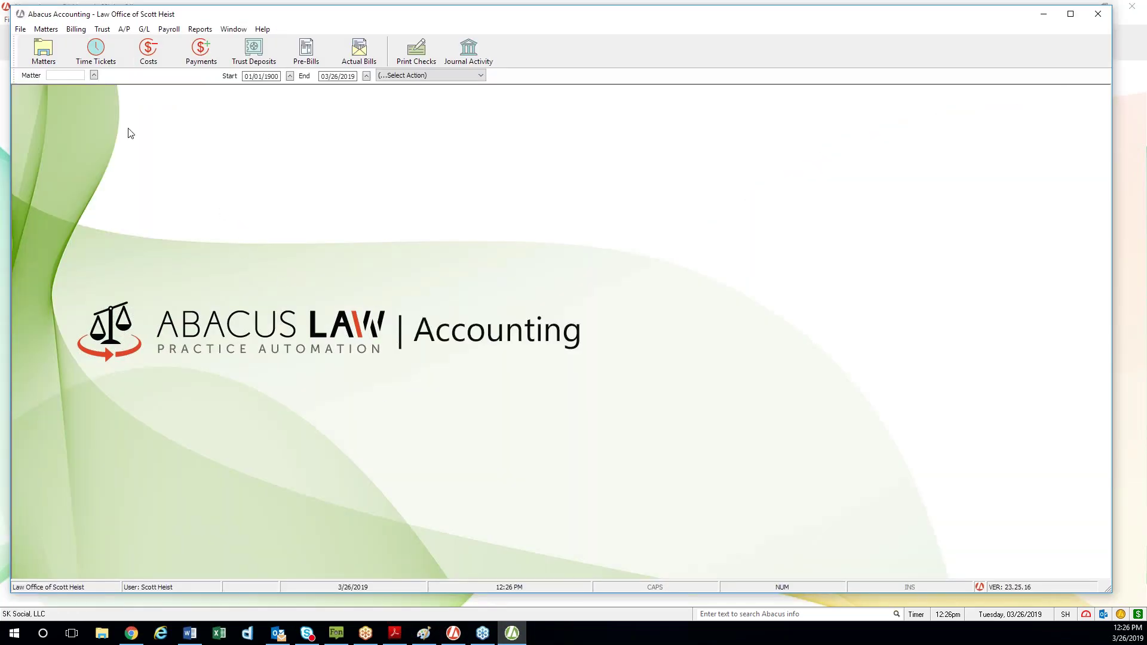
left_click(56, 55)
left_click(410, 284)
left_click(412, 277)
left_click(413, 267)
left_click(412, 276)
left_click(410, 285)
left_click(412, 276)
left_click(414, 268)
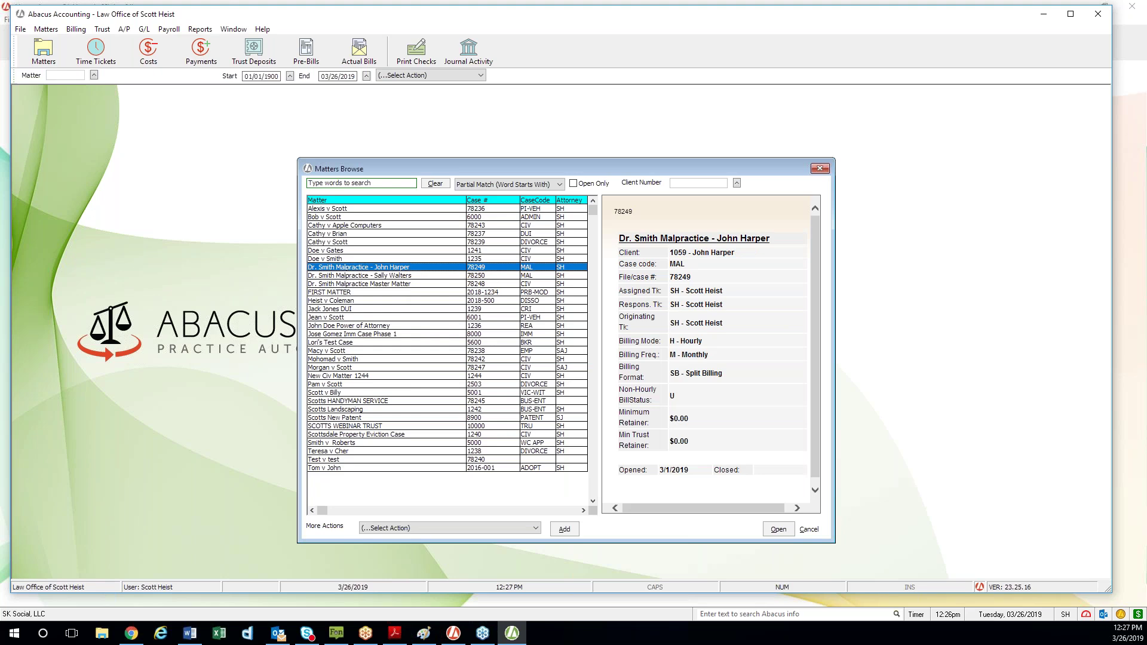
left_click(431, 285)
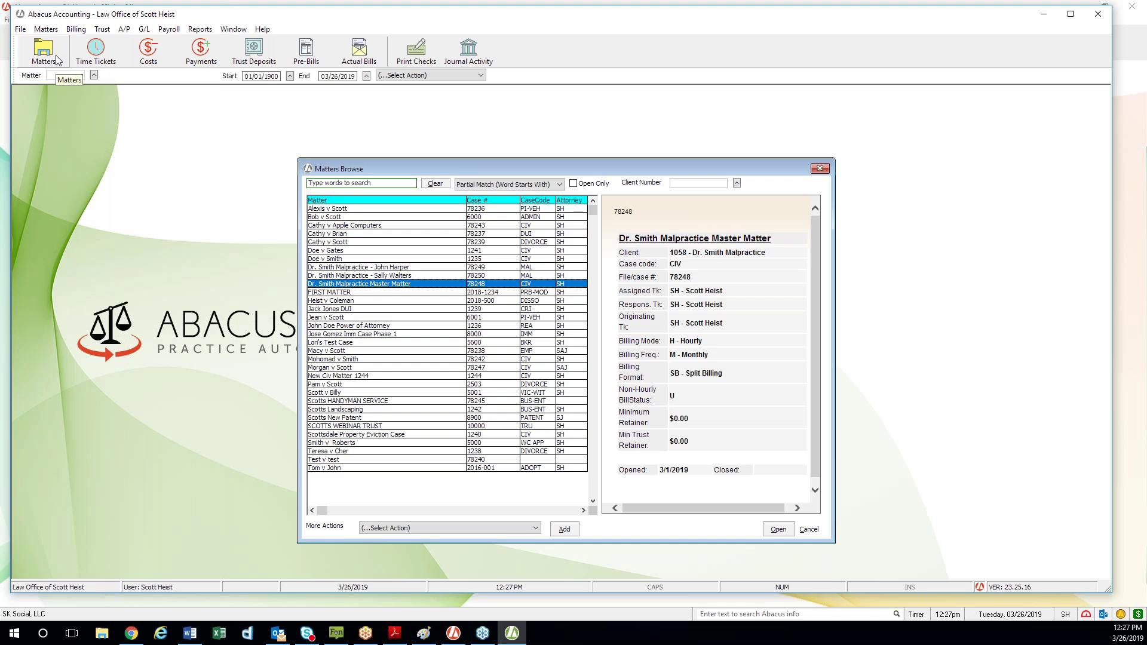
Open the malpractice master matter, toggle its Split Billing Master Matter option off and back on, and view the split billing allocations
double_click(412, 285)
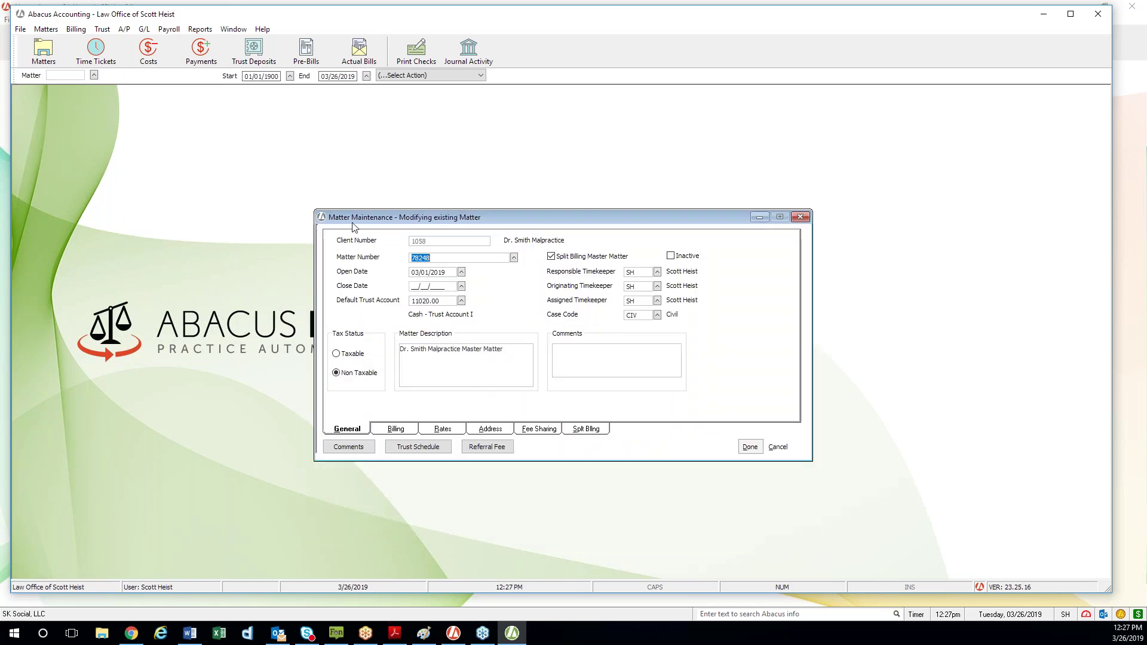
left_click_drag(591, 217, 589, 194)
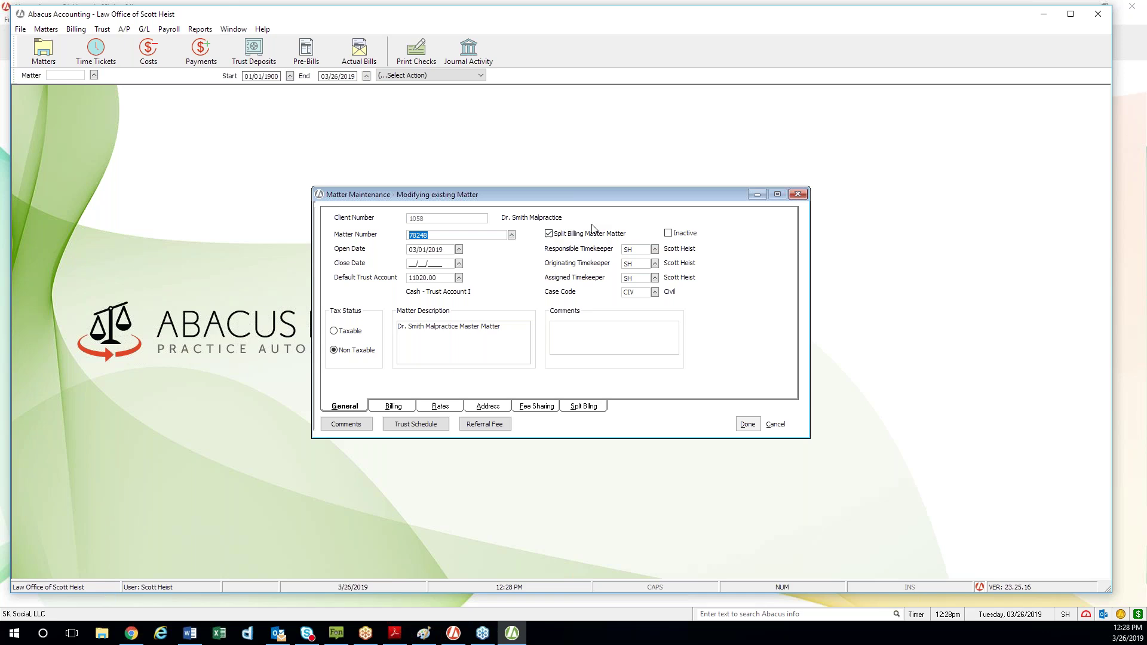
left_click(548, 235)
left_click(549, 235)
left_click(548, 233)
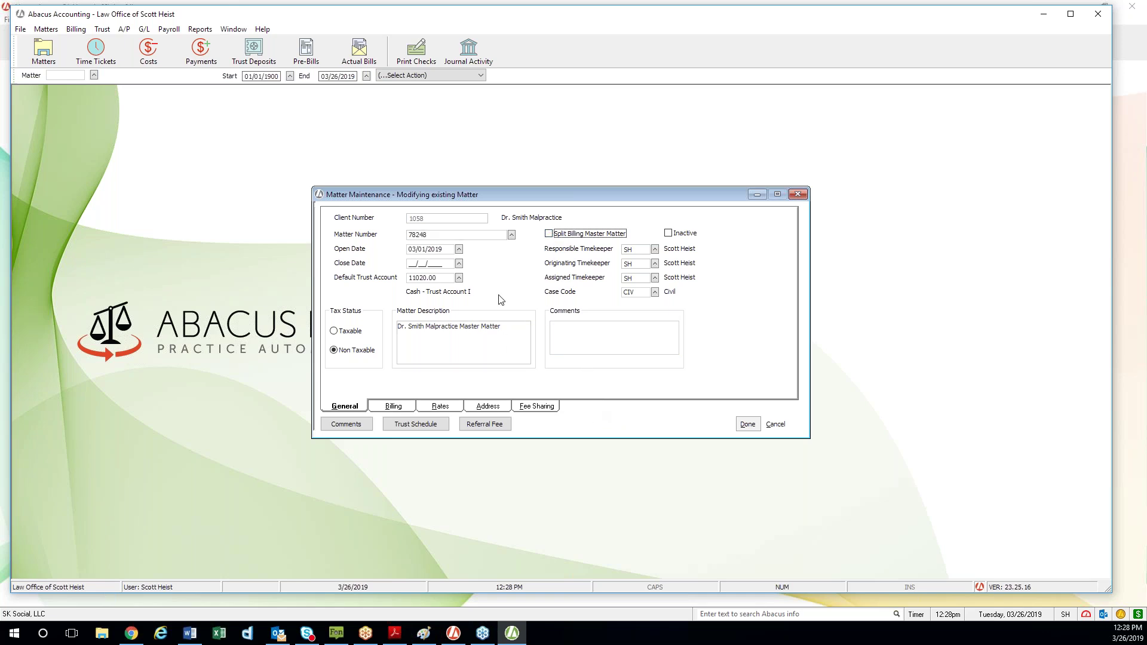
left_click(549, 234)
left_click(586, 407)
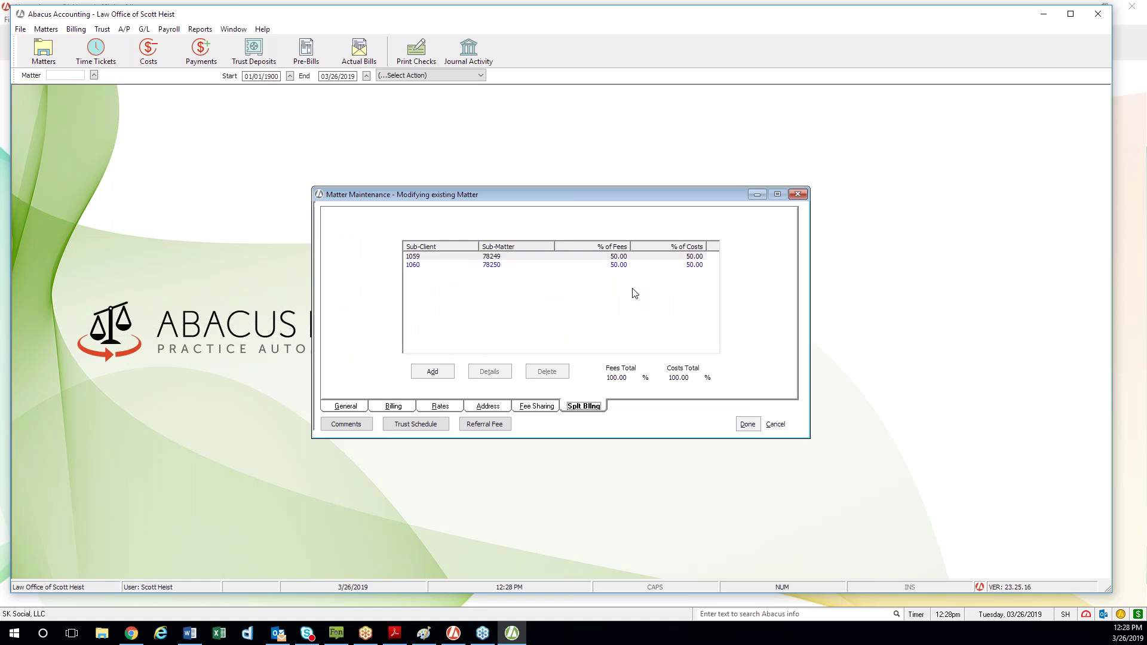
Try to pick the first client-specific malpractice matter as the sub-matter of a new split billing entry
left_click(445, 373)
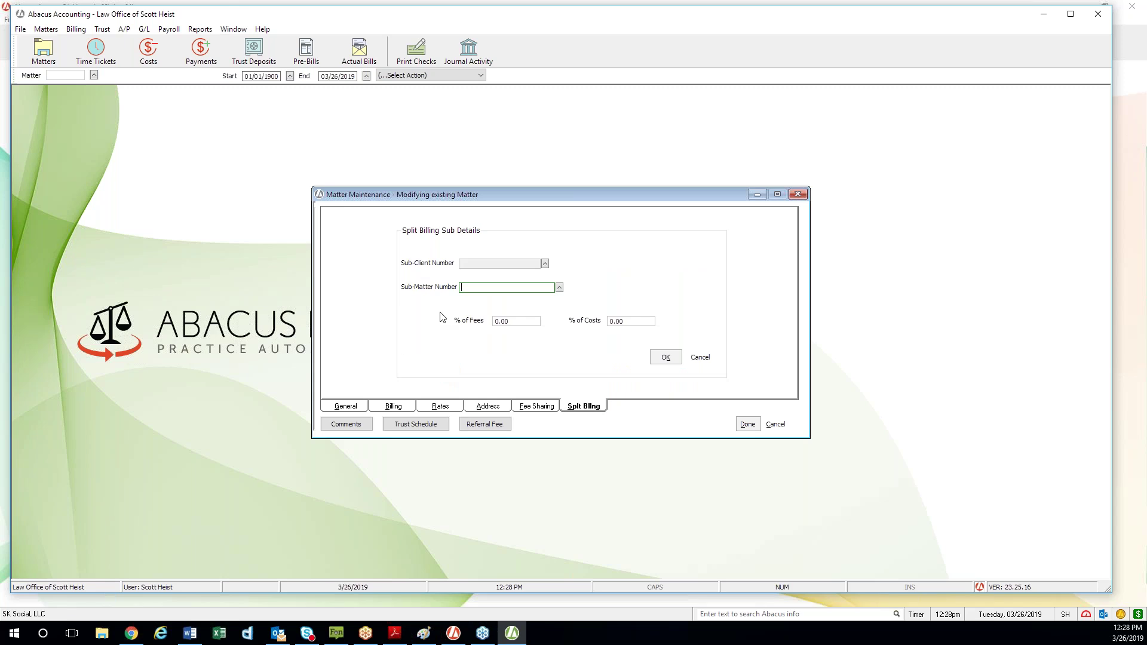
left_click(559, 287)
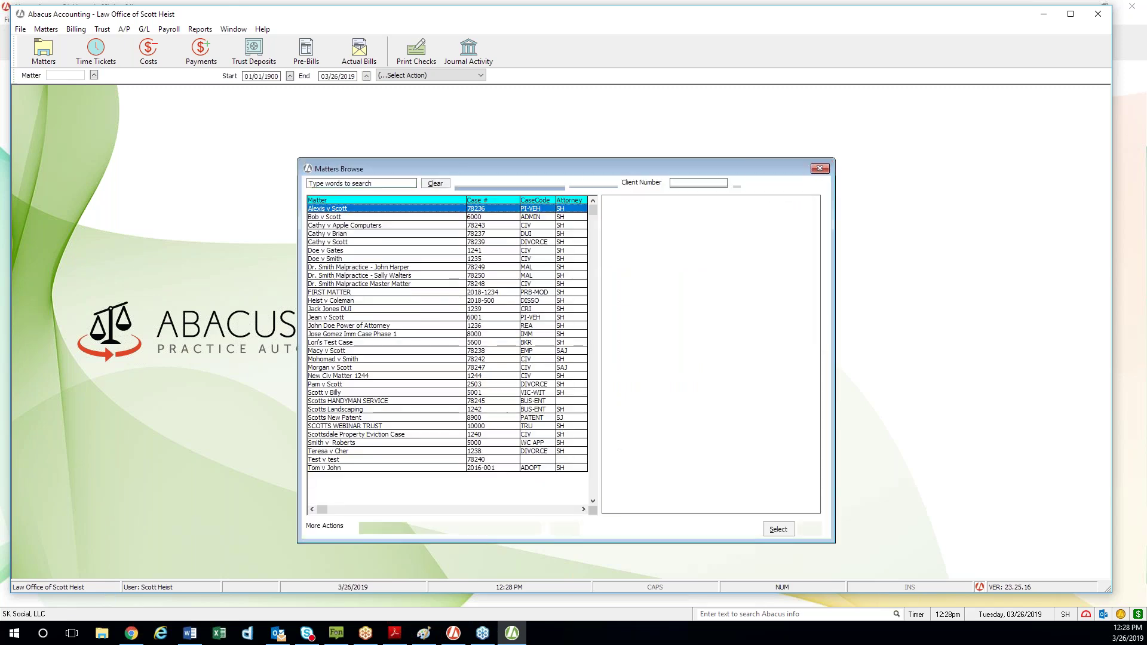
left_click(430, 267)
left_click(812, 530)
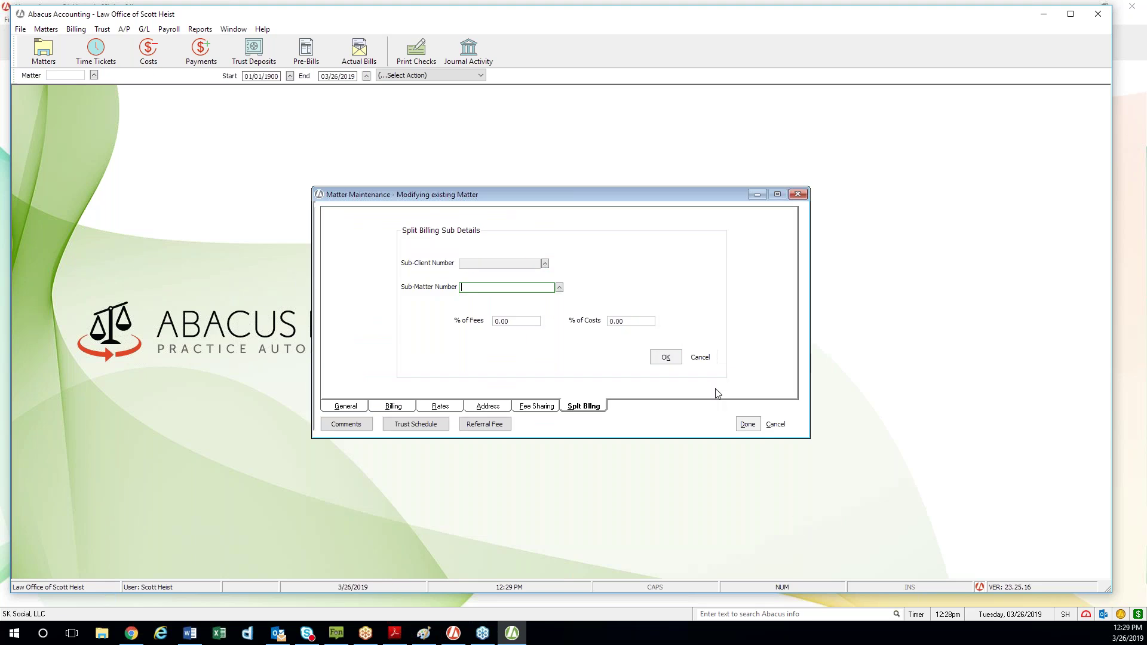
left_click(702, 358)
left_click(560, 288)
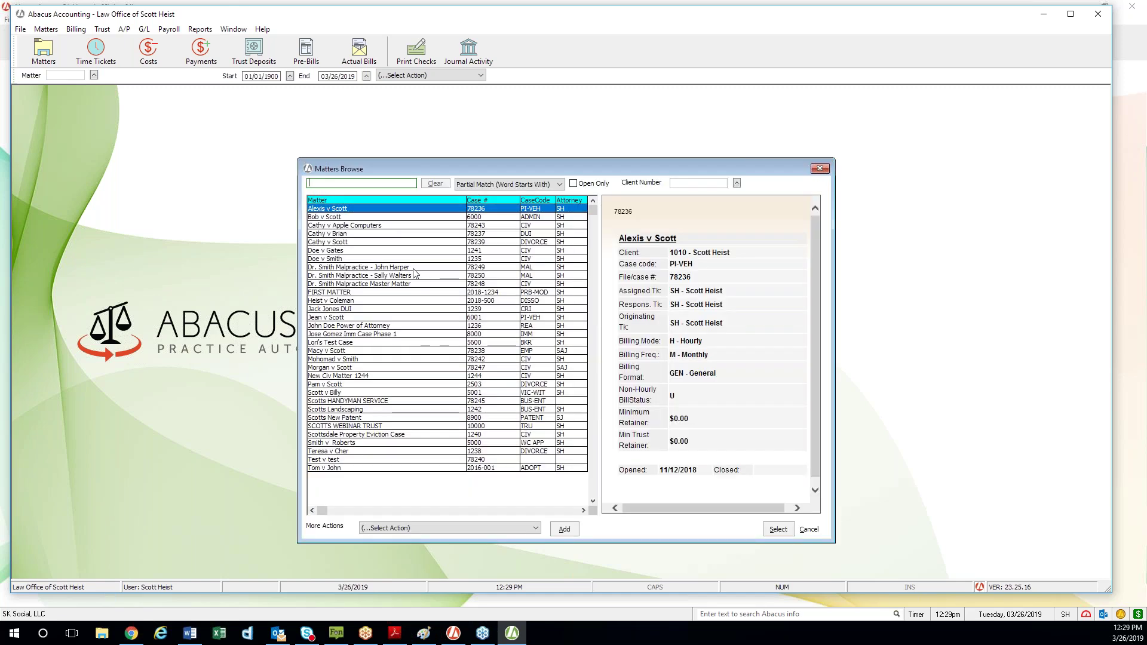
double_click(394, 267)
Try to add a split billing entry with 50% of fees and 50% of costs
left_click(640, 323)
left_click(443, 375)
left_click(499, 319)
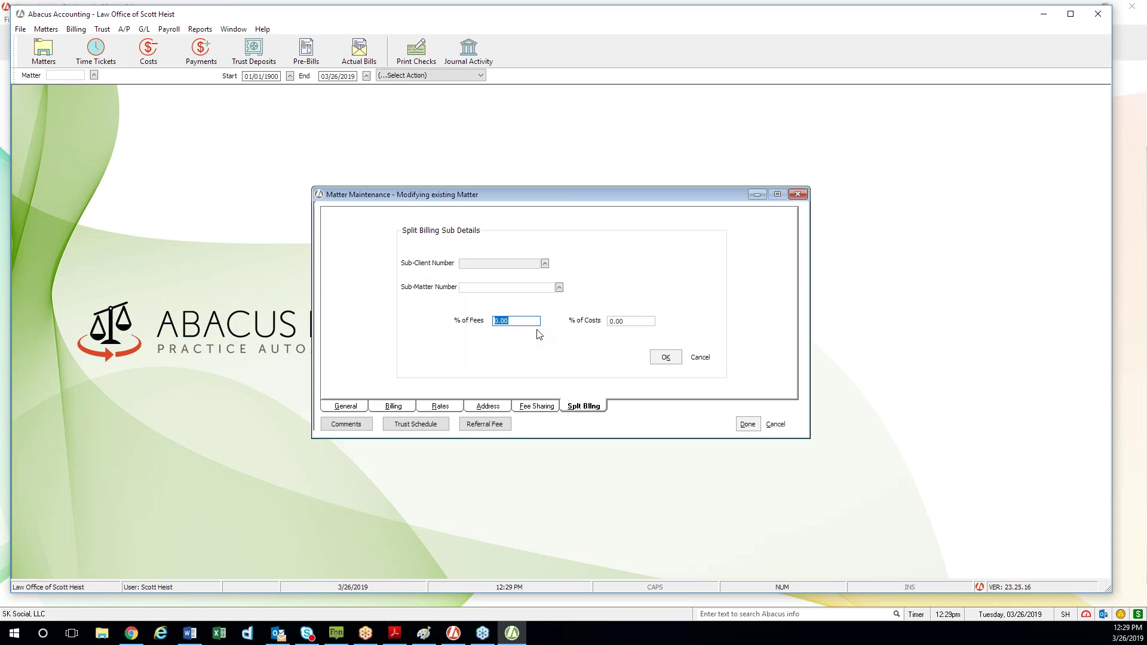
type("50")
left_click(631, 321)
type("50")
left_click(705, 358)
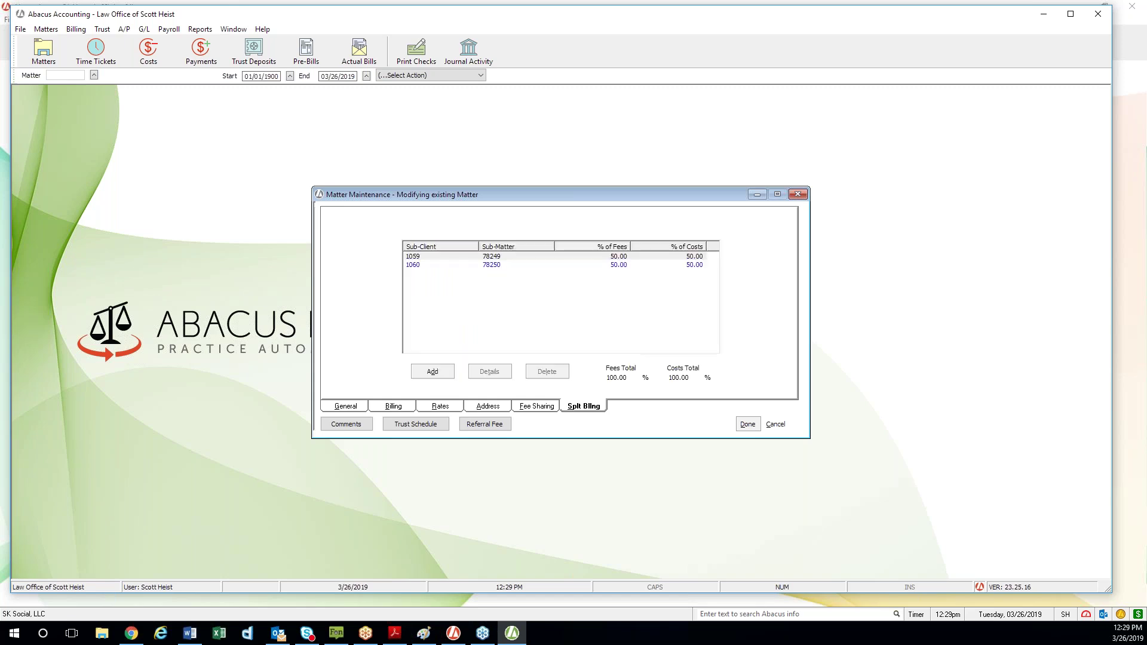
Try to pick the second client-specific malpractice matter as the sub-matter of another split billing entry
left_click(515, 256)
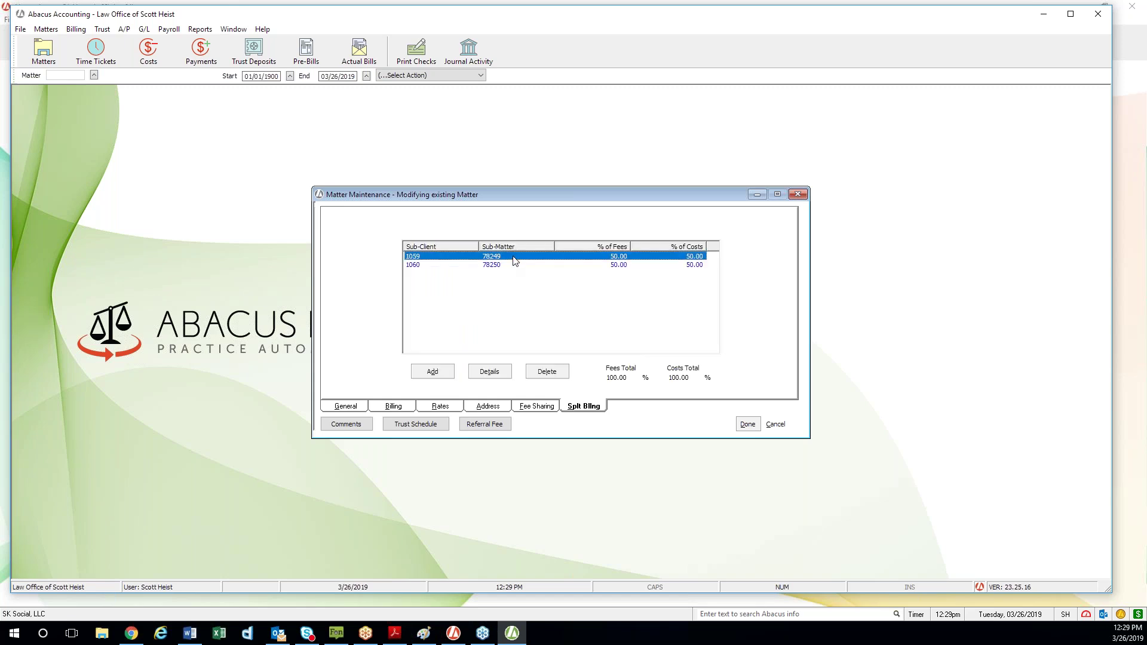
left_click(480, 266)
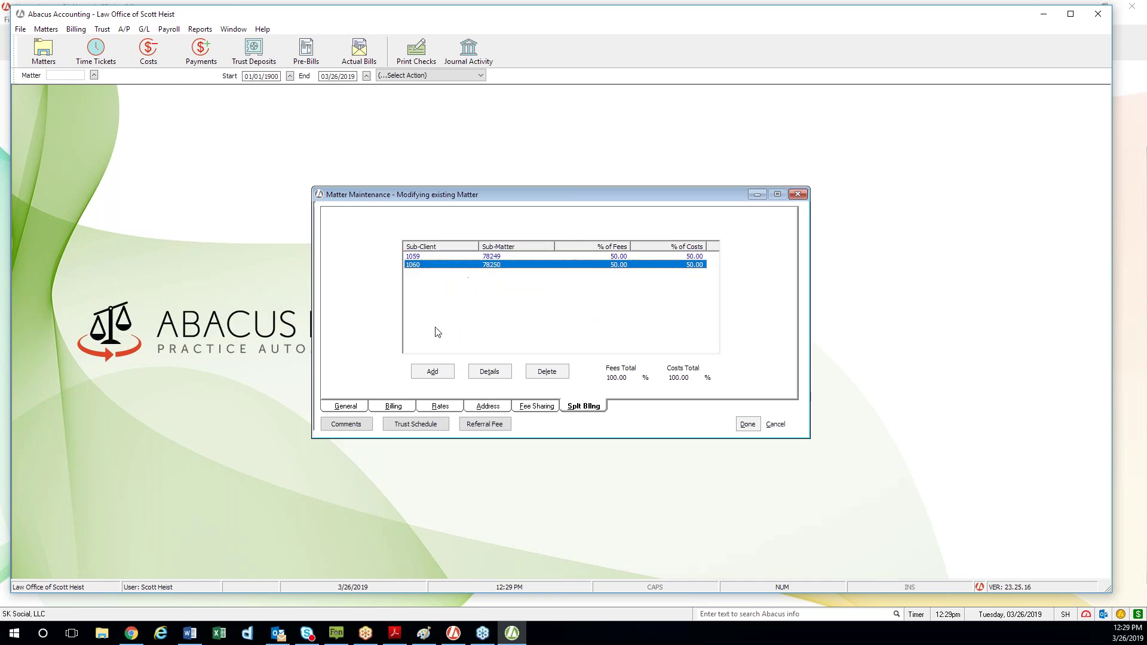
left_click(451, 373)
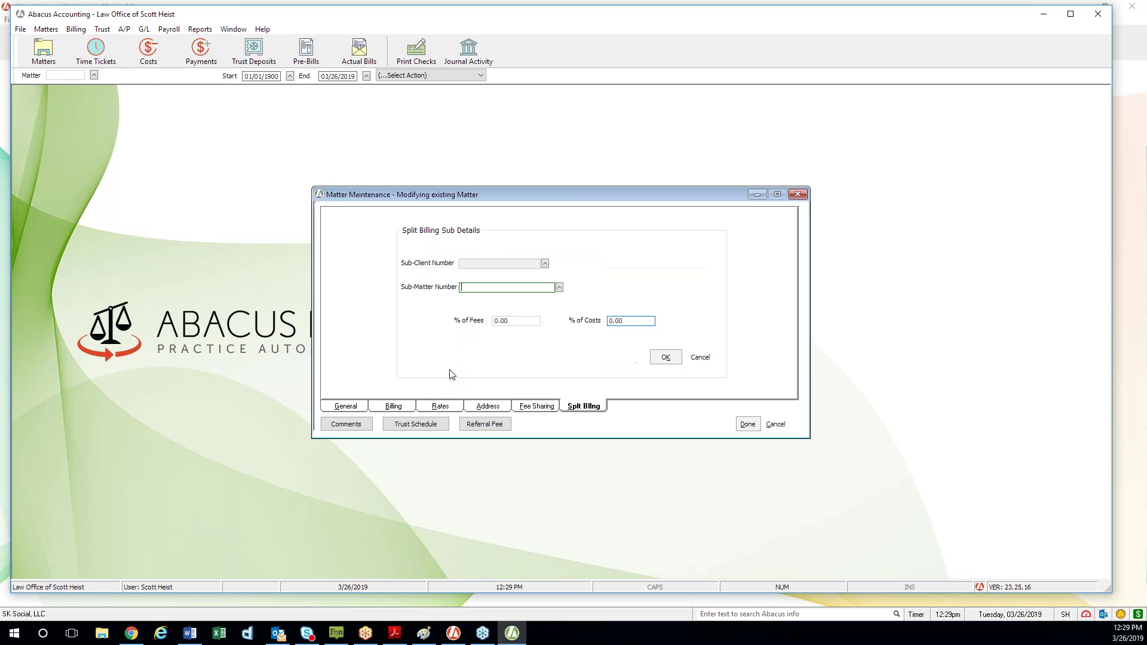
left_click(559, 289)
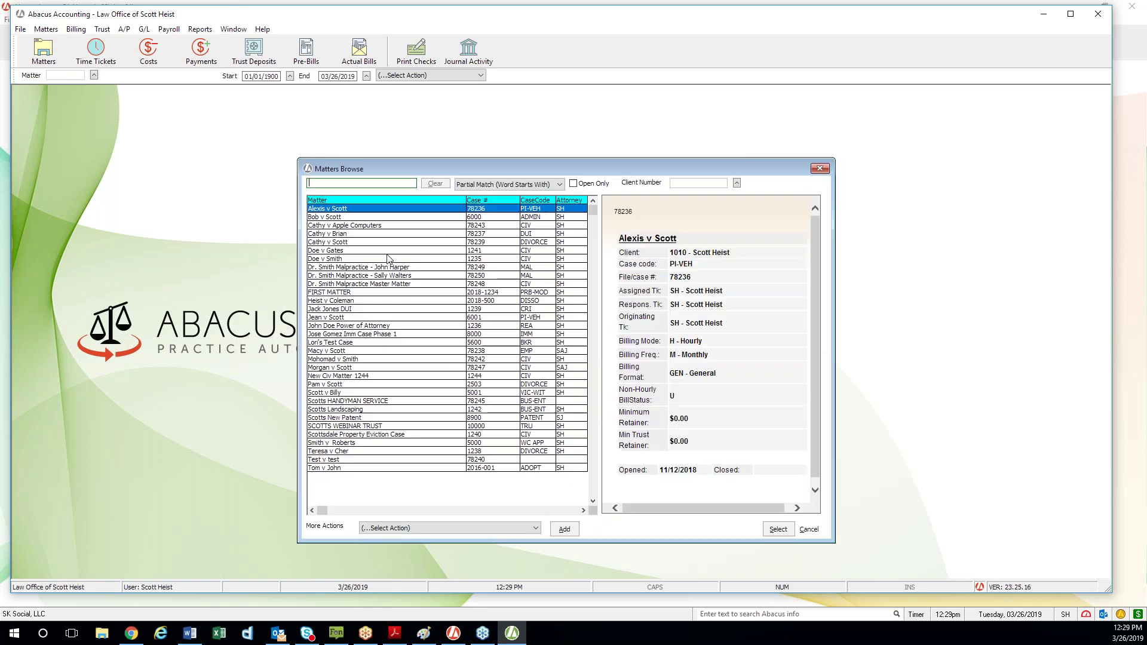
left_click(412, 276)
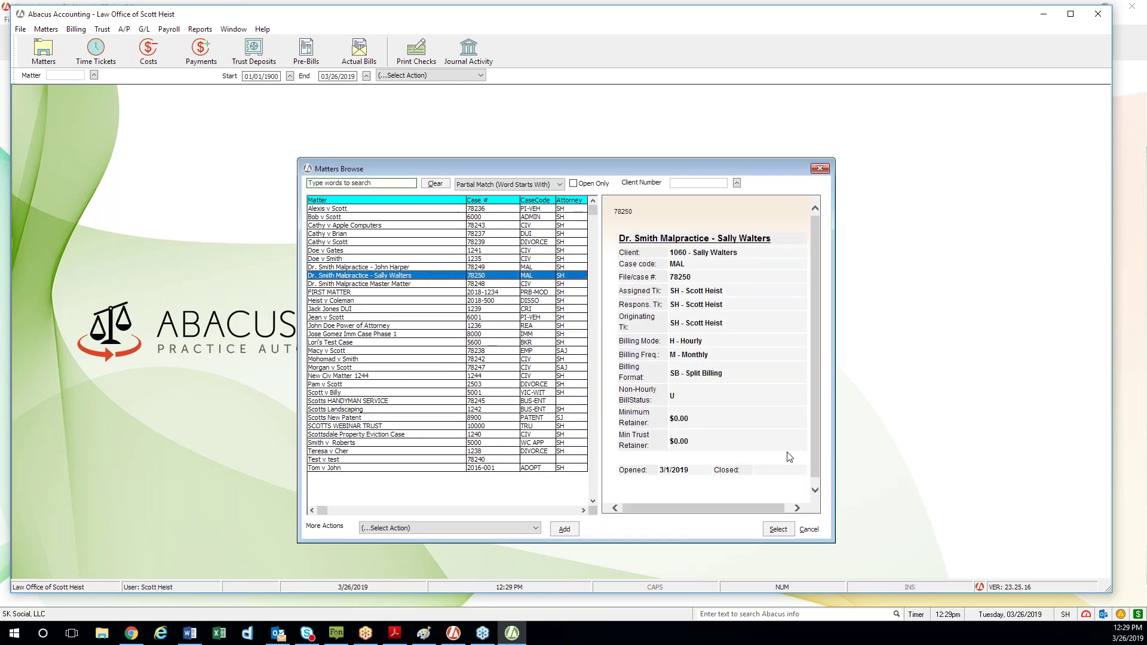
left_click(809, 529)
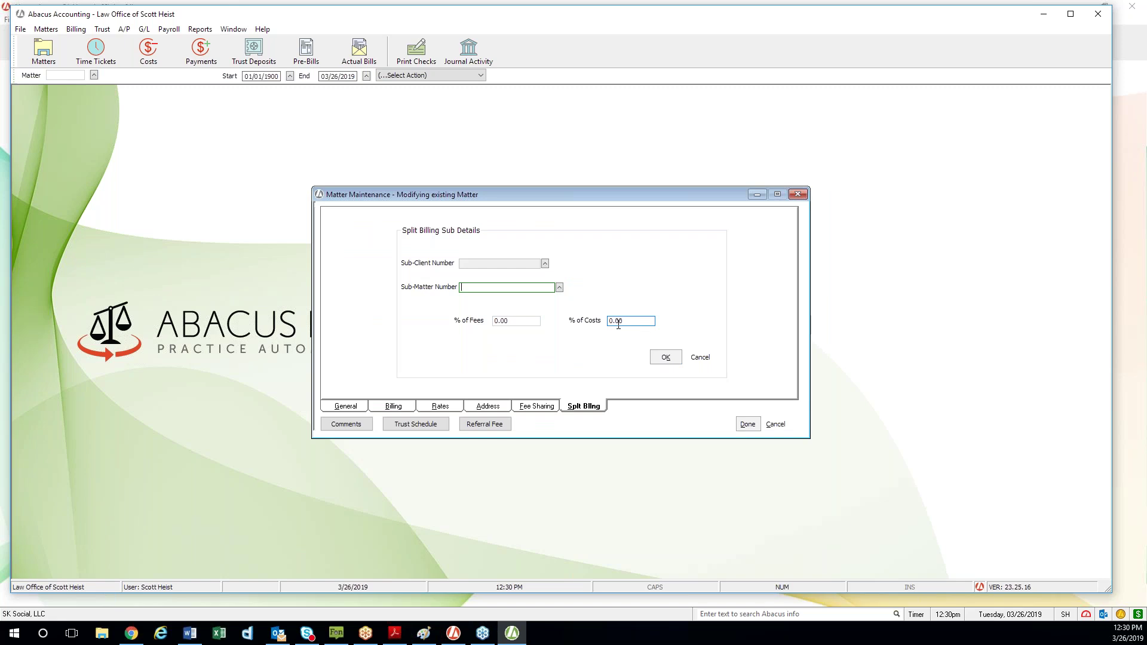
left_click(701, 357)
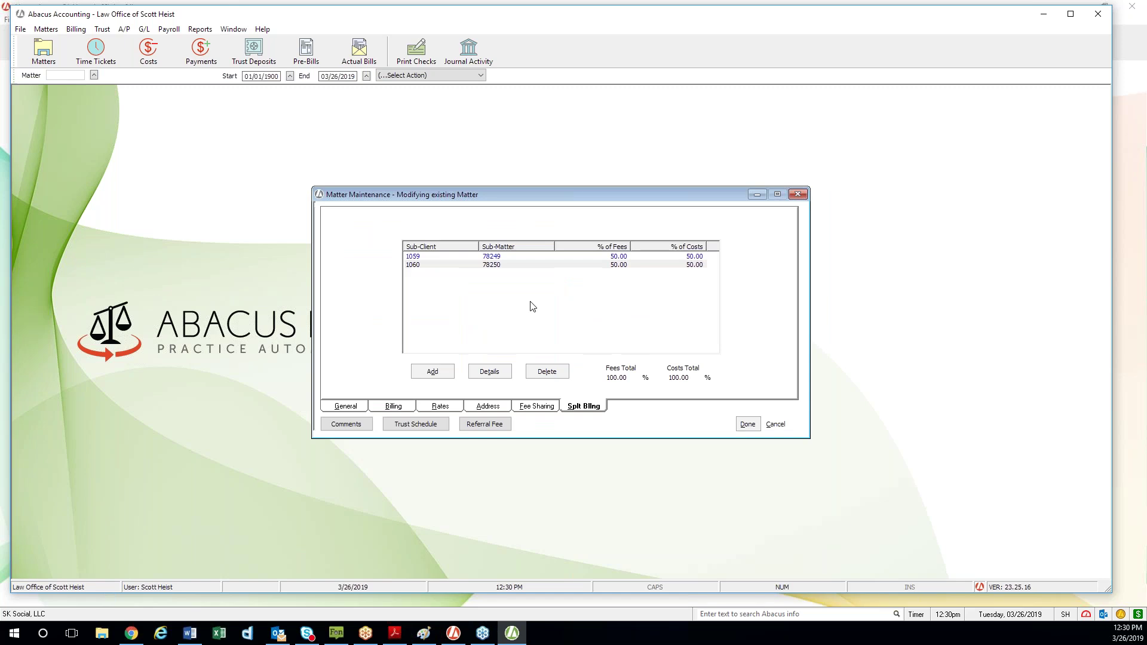
Compare the two sub-matter allocations, check the master matter's general details, and close the matter without saving
left_click(488, 257)
left_click(487, 265)
left_click(491, 257)
left_click(487, 265)
left_click(490, 256)
left_click(485, 265)
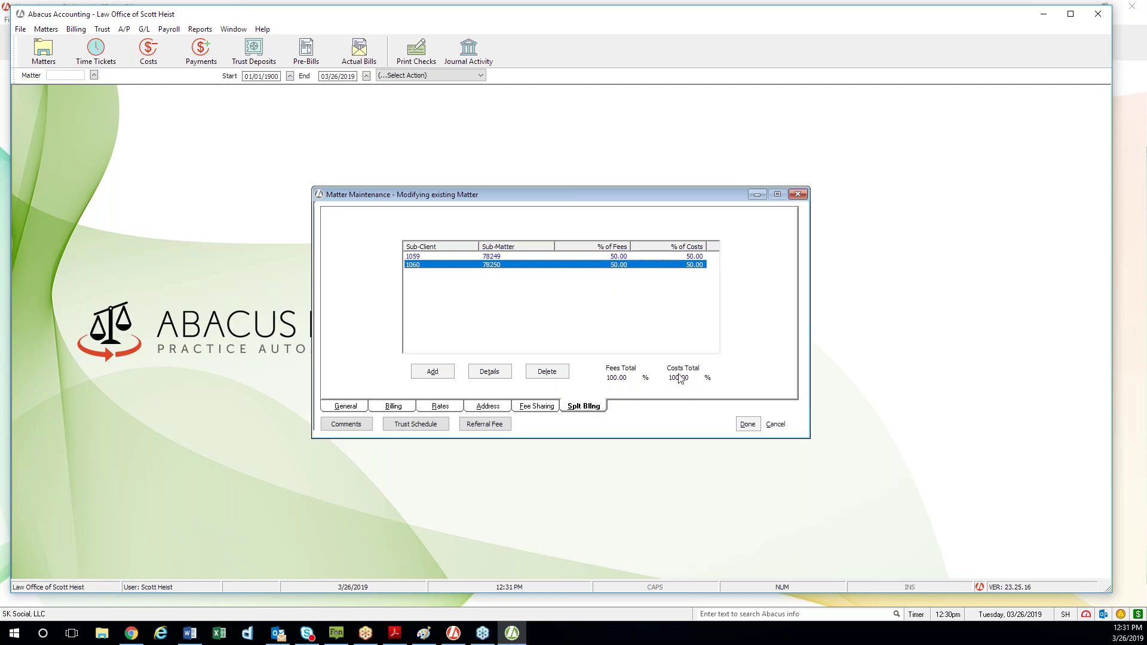
left_click(347, 407)
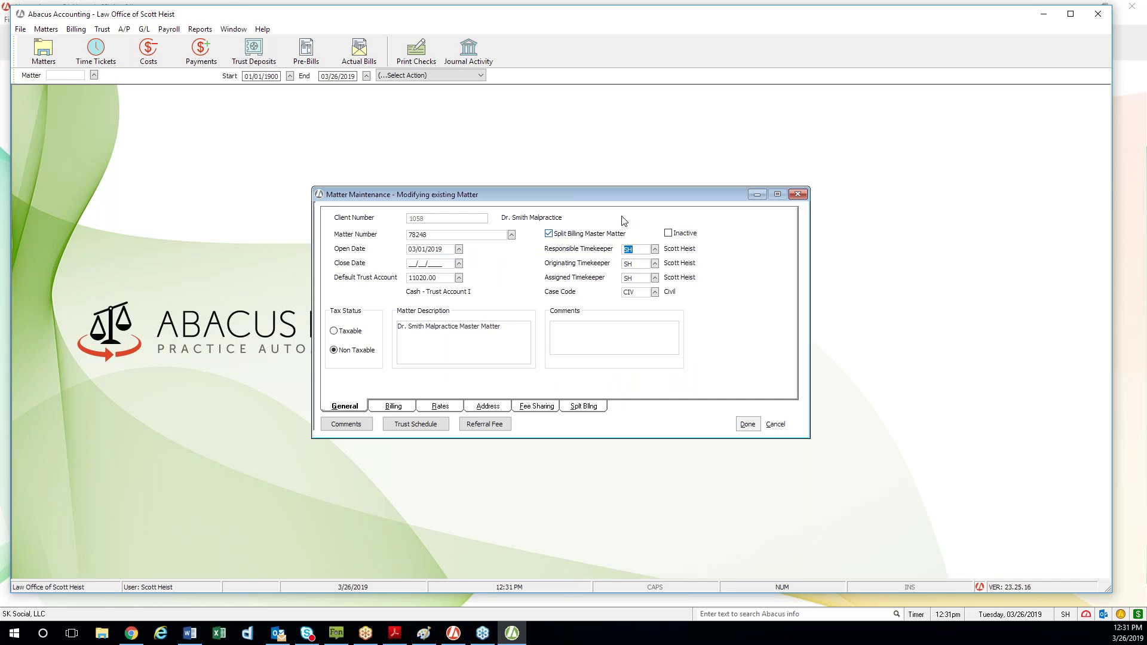
left_click(798, 194)
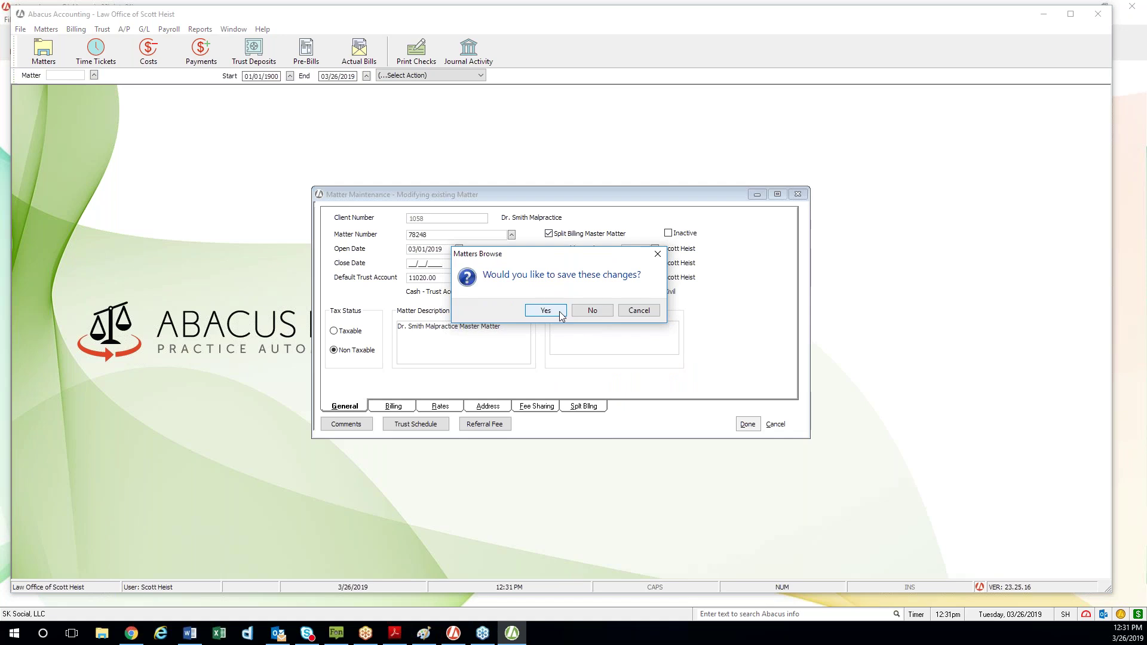
left_click(593, 310)
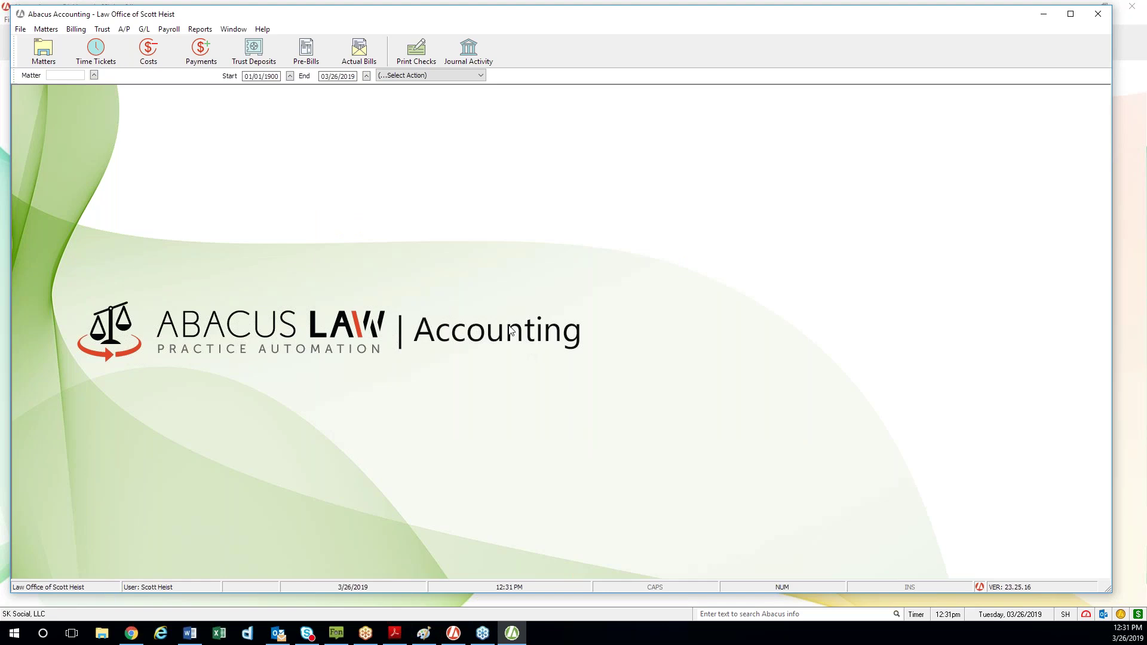
Reopen the malpractice master matter and view its Split Billing Master Matter option and sub-matter allocations
left_click(60, 54)
left_click(422, 284)
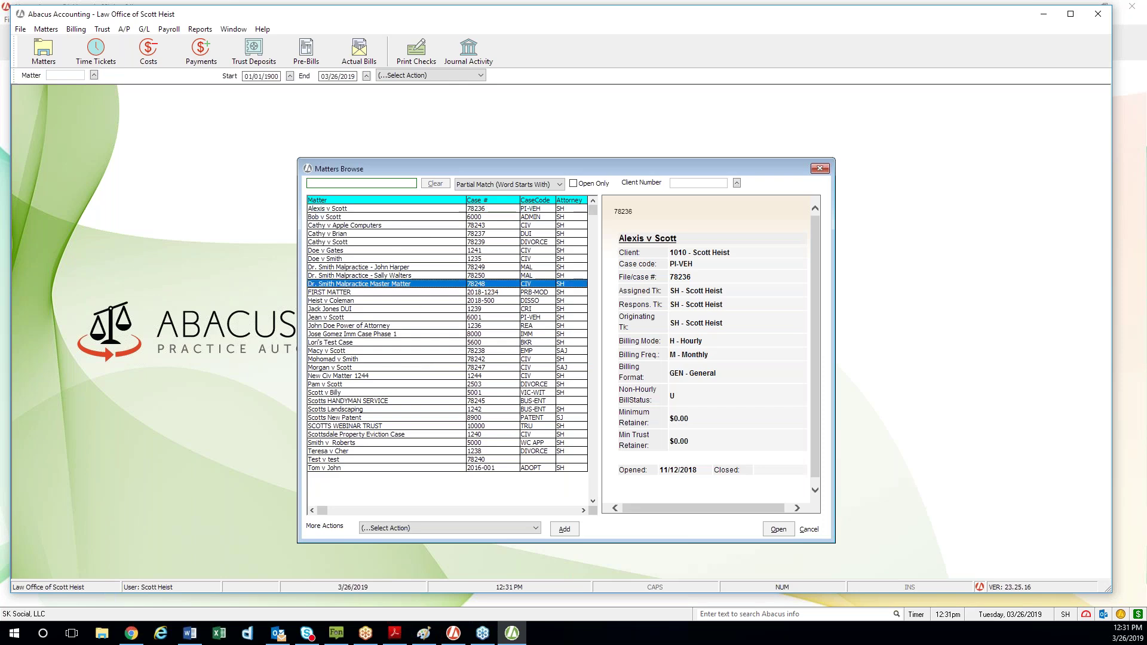
left_click(778, 529)
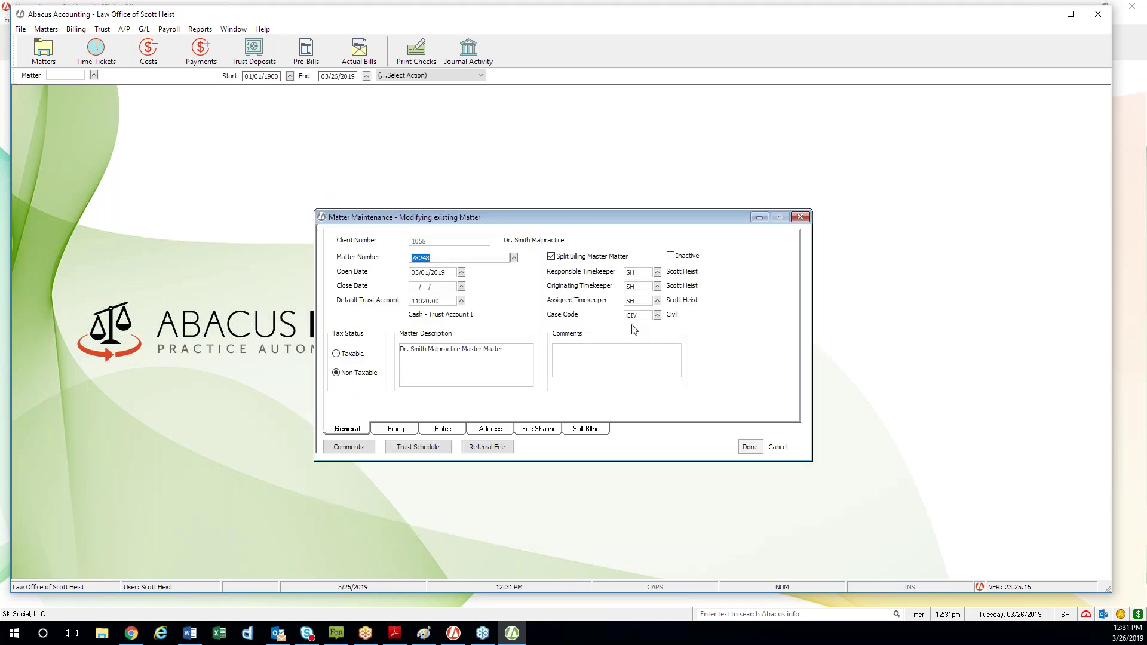
left_click(551, 257)
left_click(602, 431)
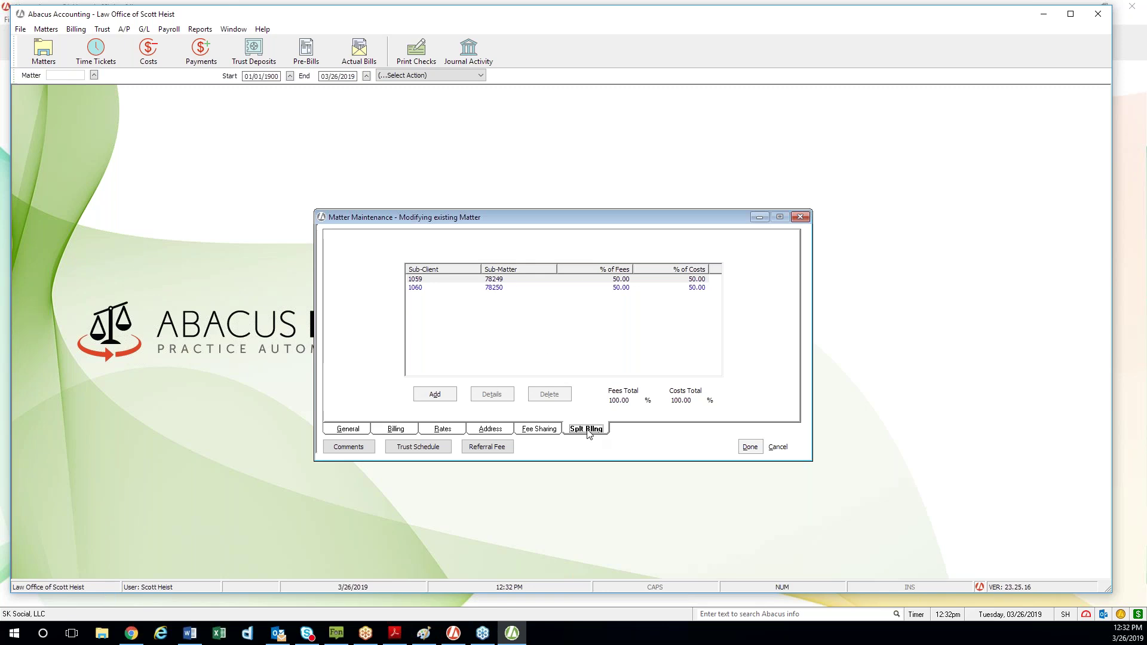
Open the master matter's billing settings and look through the available billing format codes
left_click(406, 432)
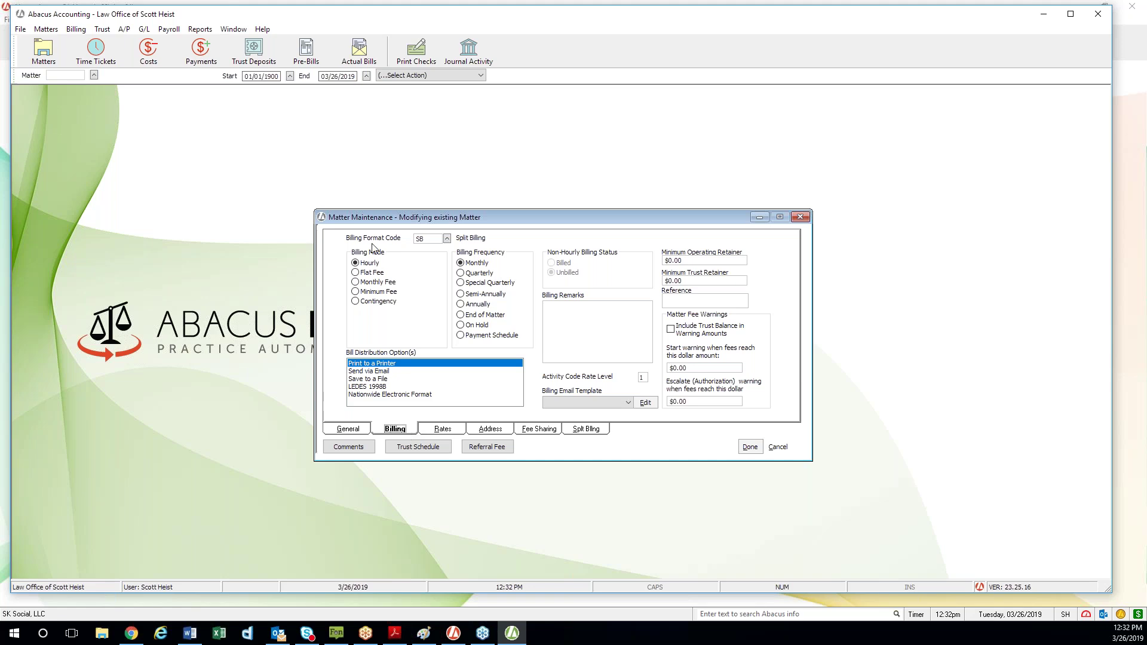
left_click(424, 239)
double_click(439, 237)
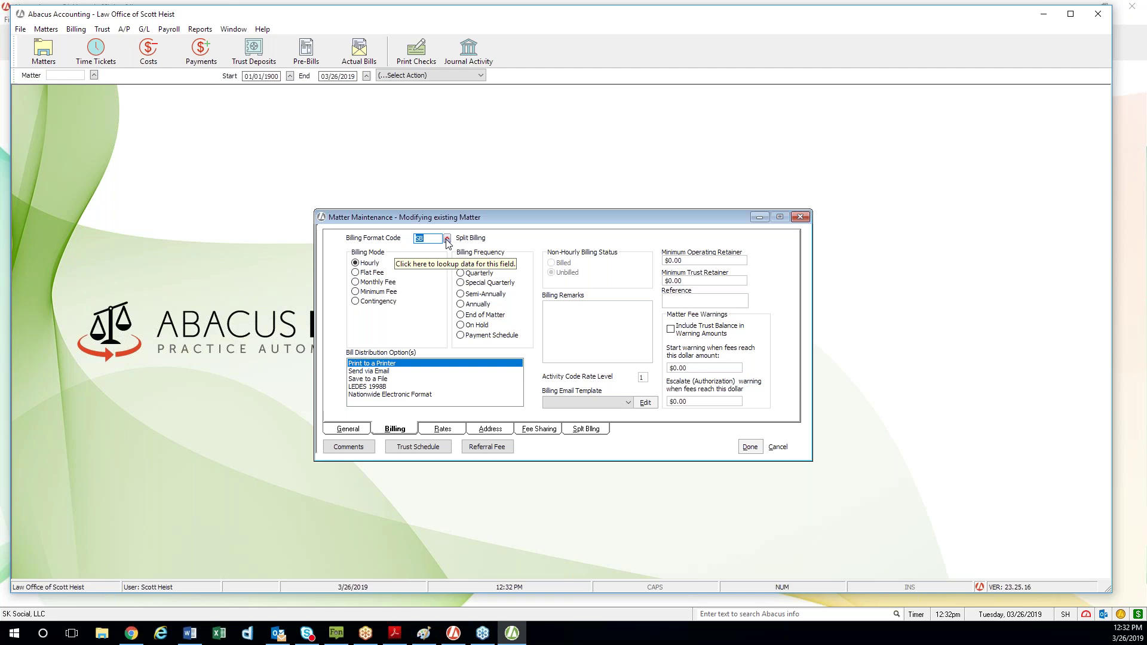
left_click(447, 240)
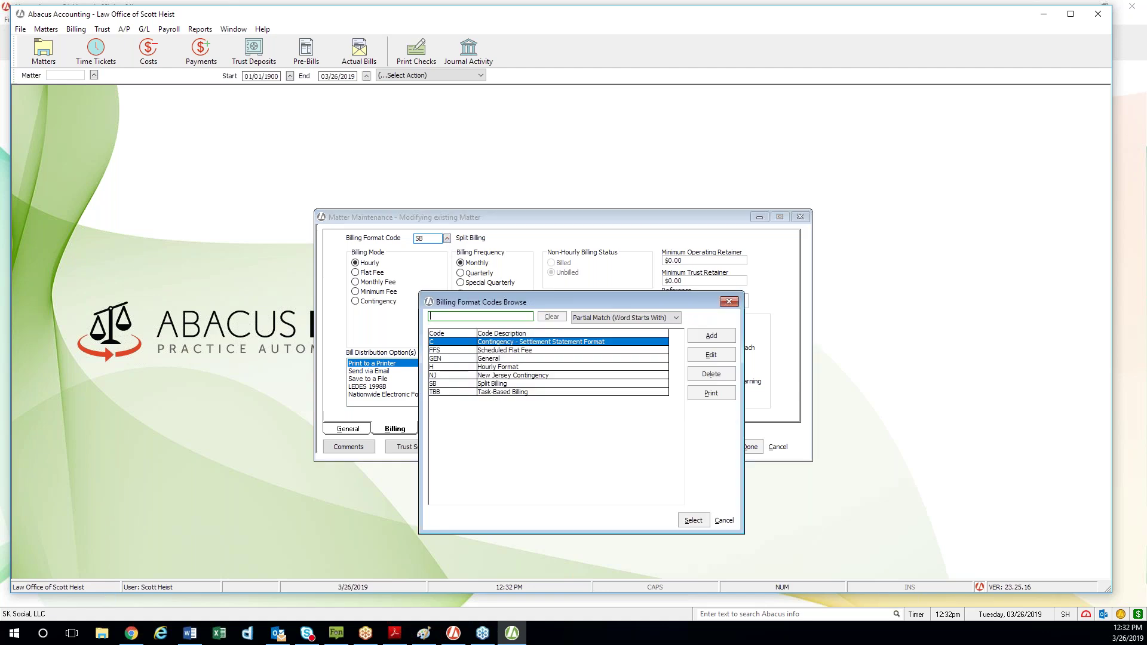
left_click(500, 359)
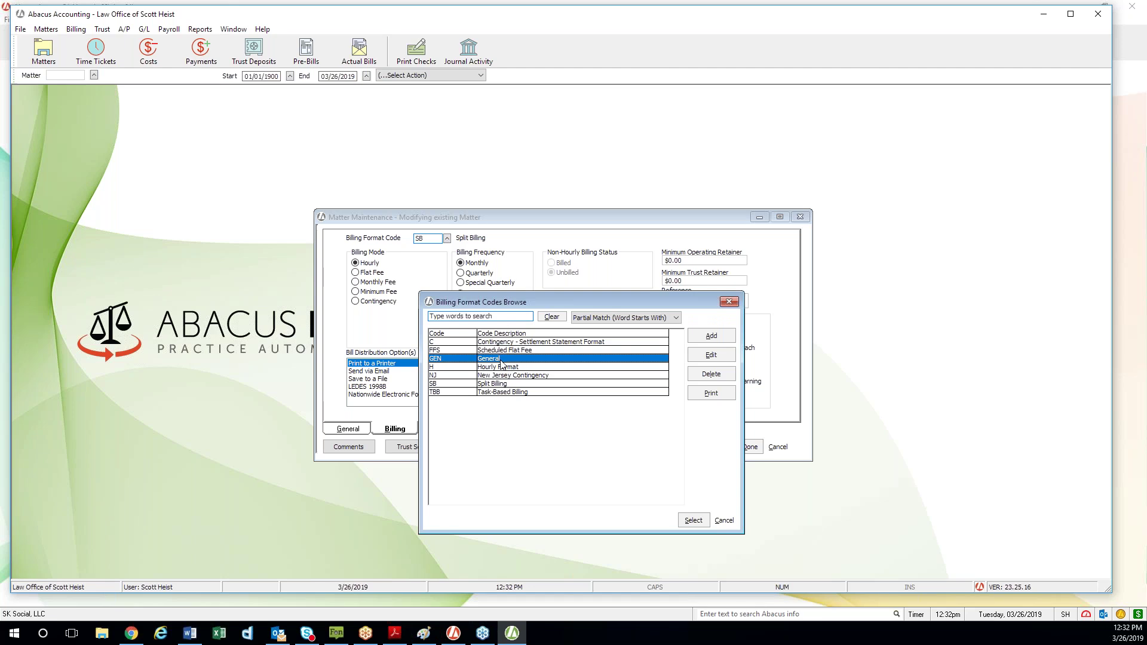
left_click(729, 302)
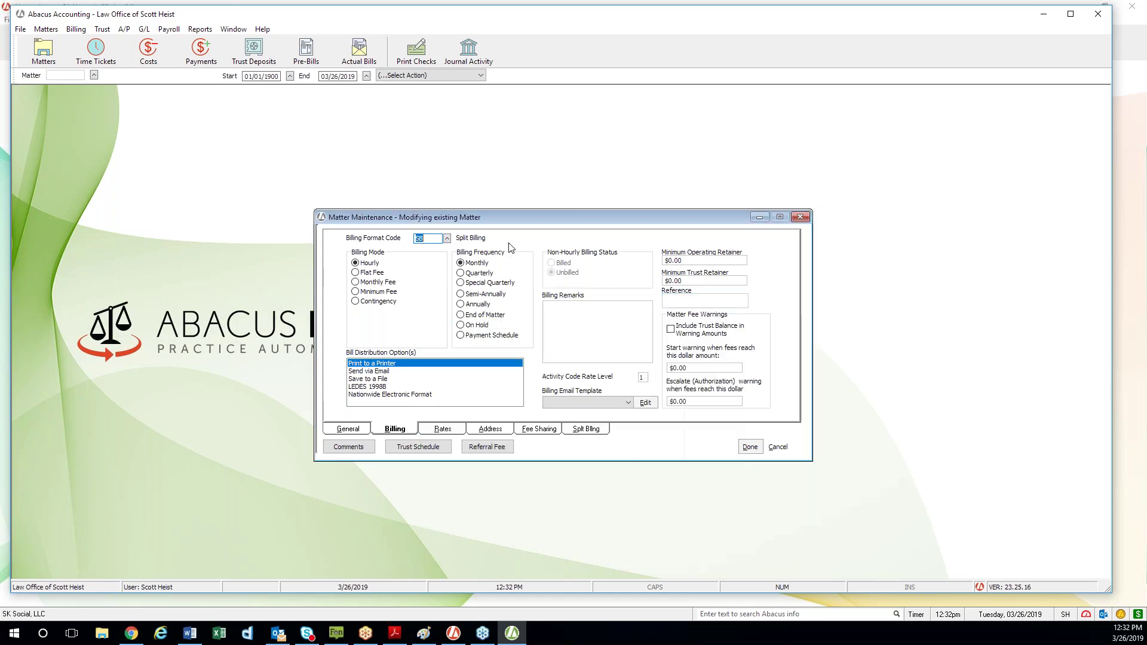
Choose SB (Split Billing) as the master matter's billing format code
left_click(447, 239)
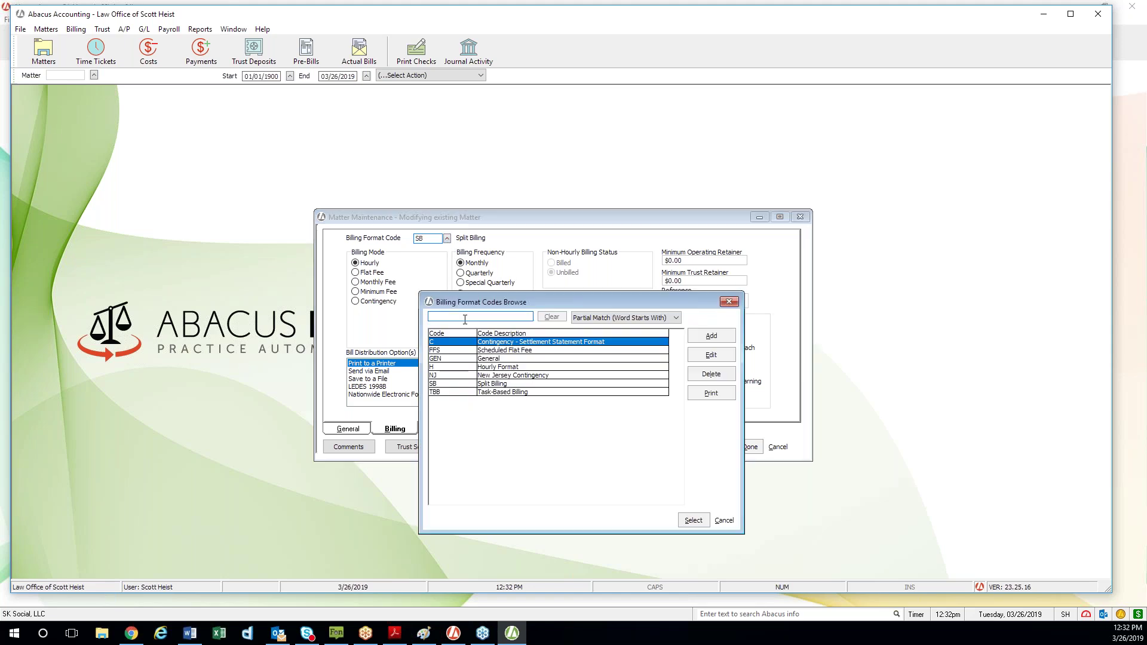
left_click(511, 393)
left_click(694, 521)
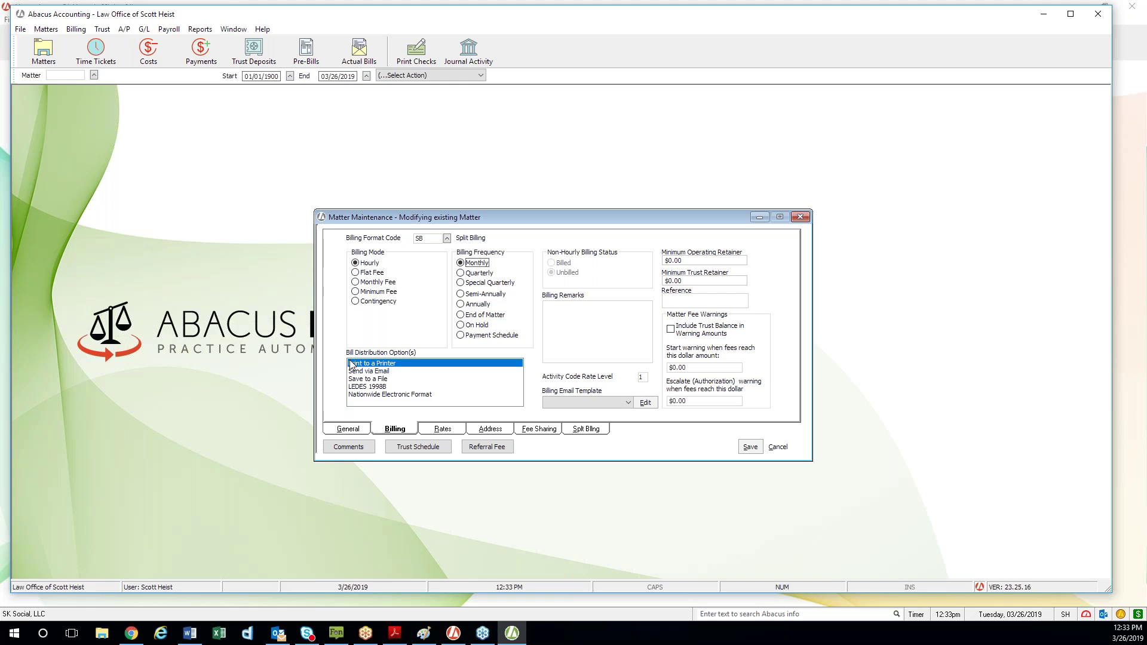
Recheck the master matter's general, split billing and billing settings, and close the matter
key("alt+Tab")
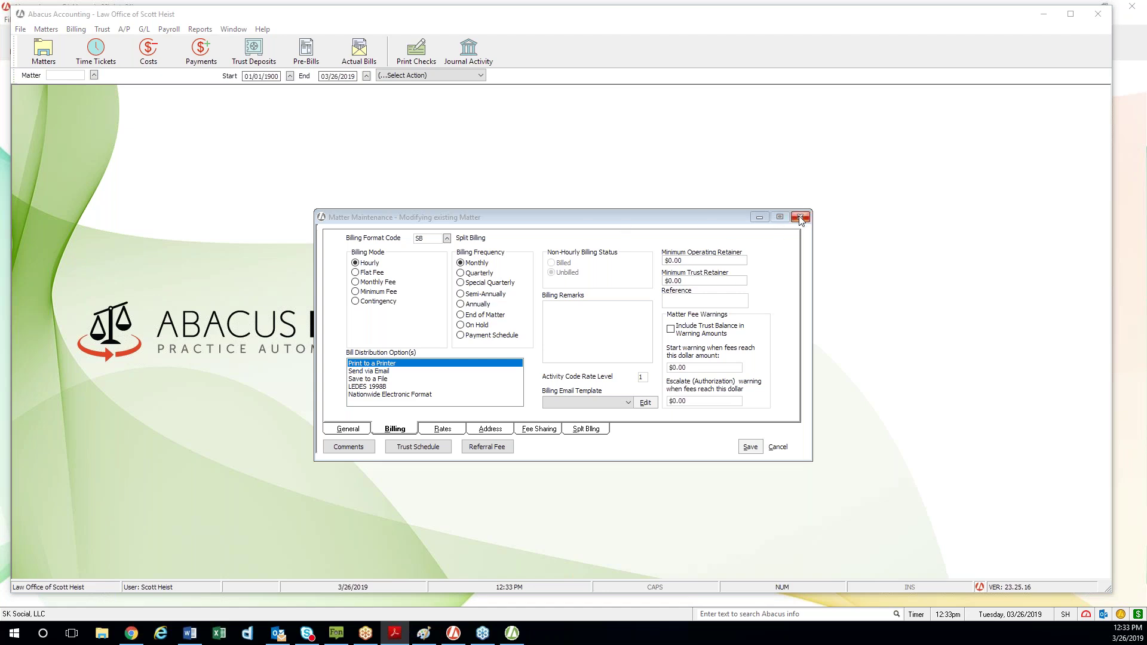
left_click(350, 430)
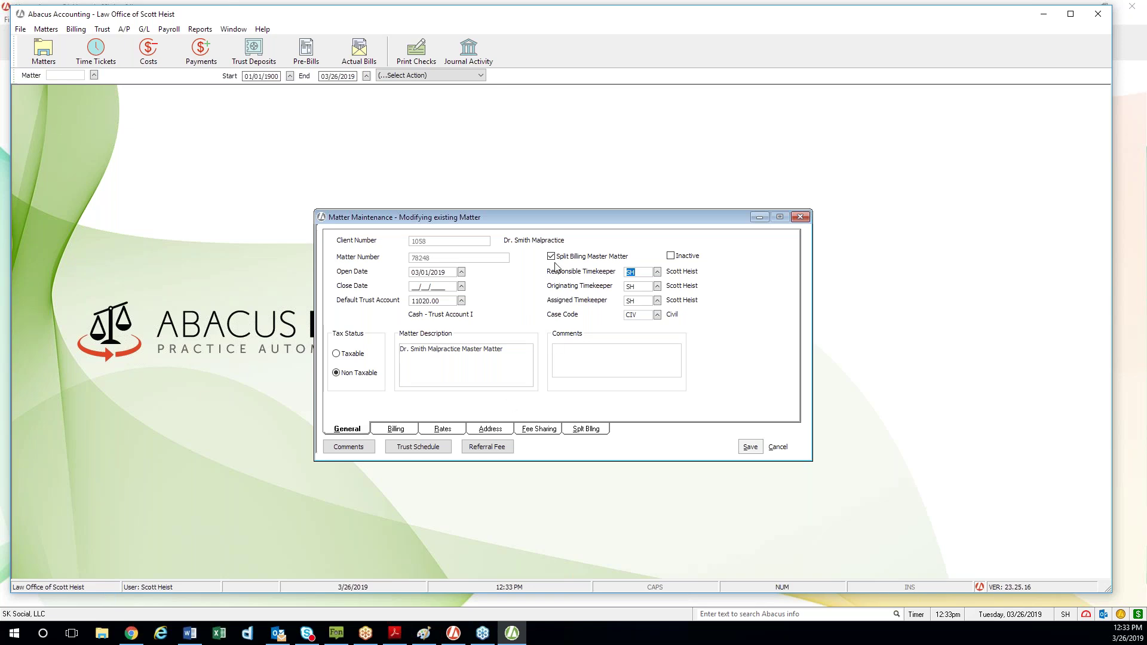
left_click(596, 430)
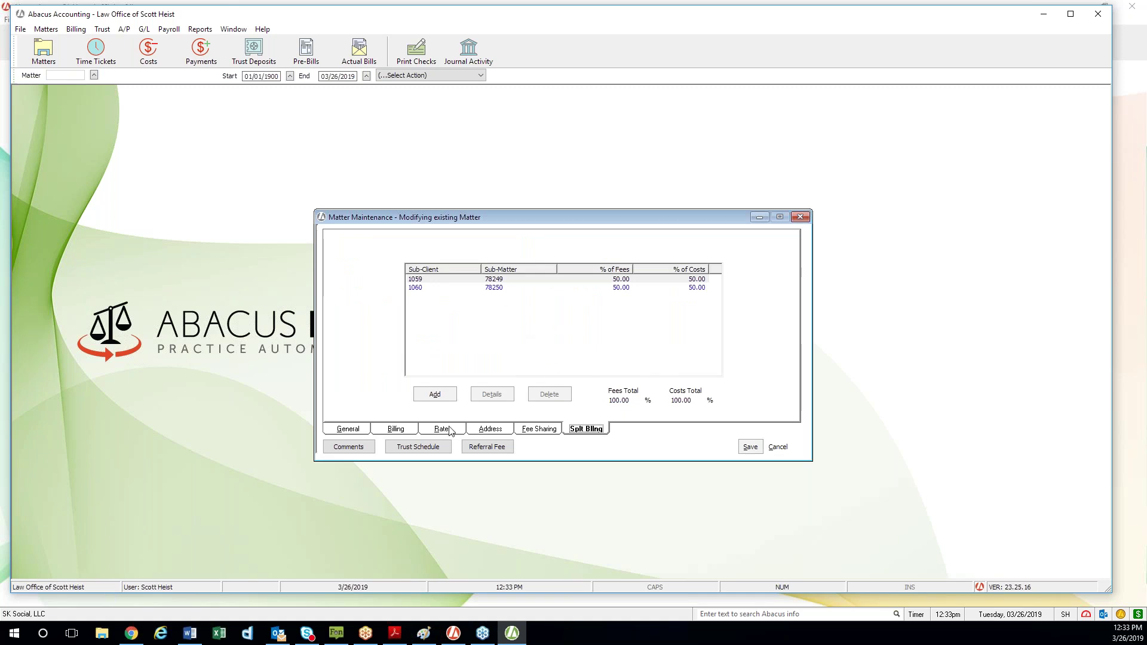
left_click(398, 430)
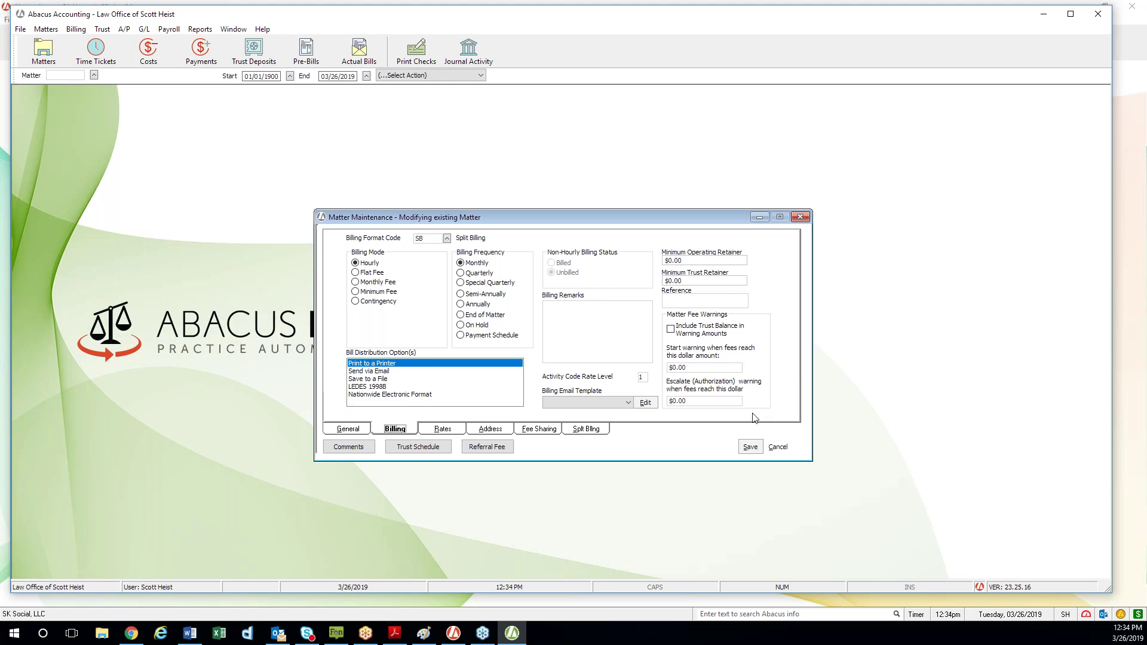
left_click(750, 448)
left_click(640, 314)
left_click(801, 216)
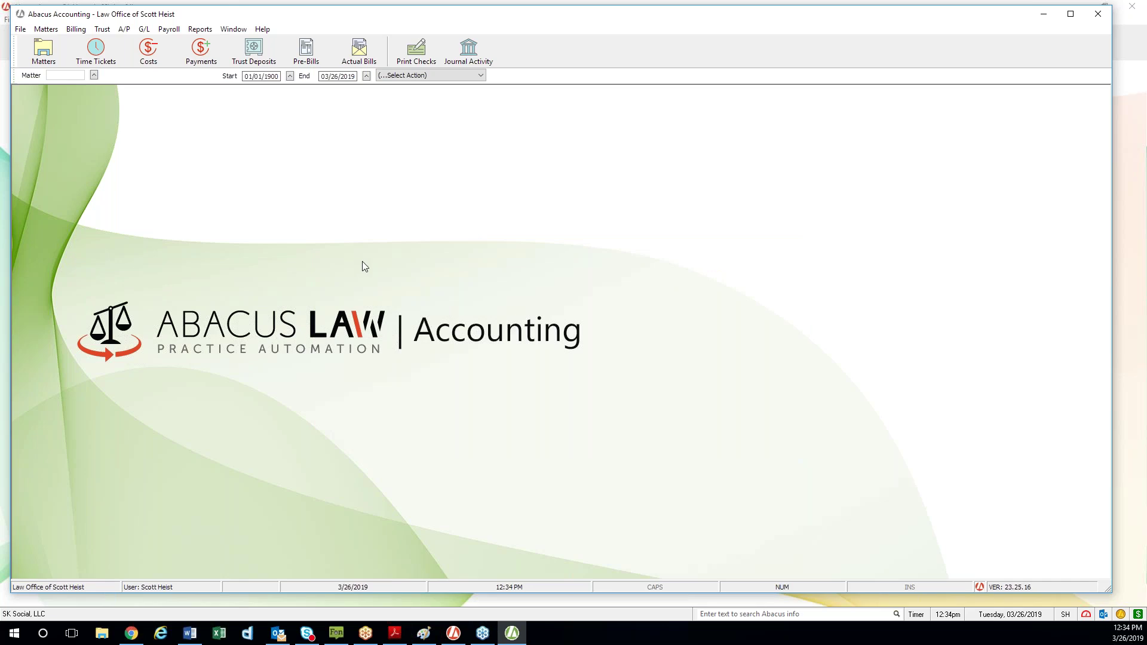
Start a new time ticket and assign it to the malpractice master matter
left_click(96, 50)
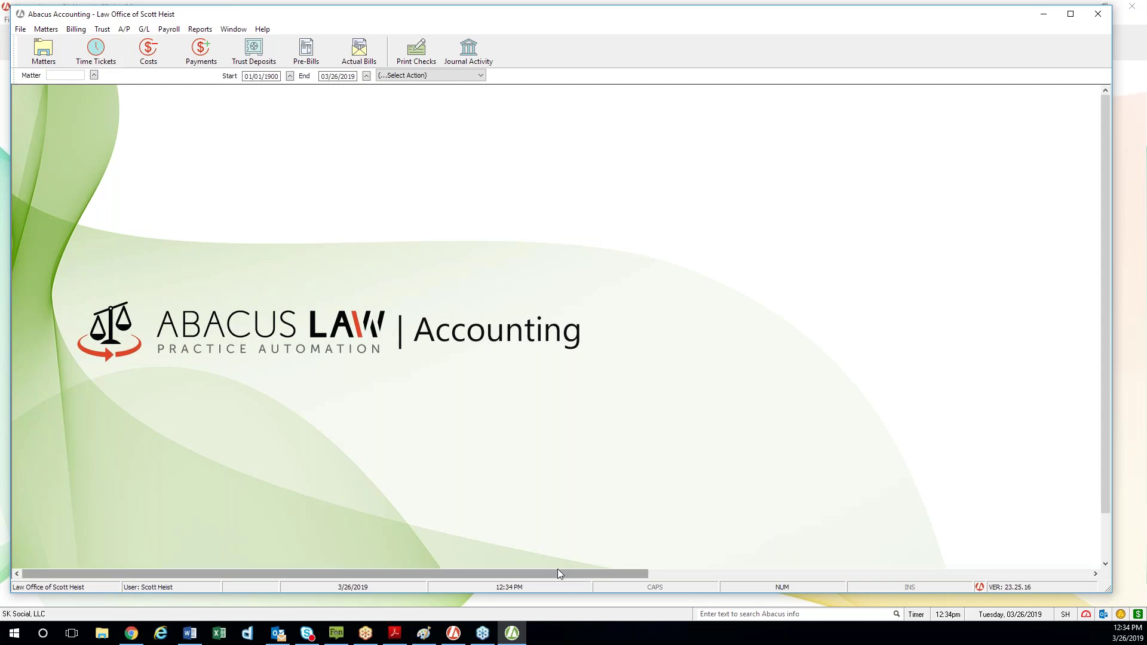
left_click_drag(980, 229, 455, 121)
left_click_drag(835, 576, 594, 580)
left_click_drag(459, 119, 495, 119)
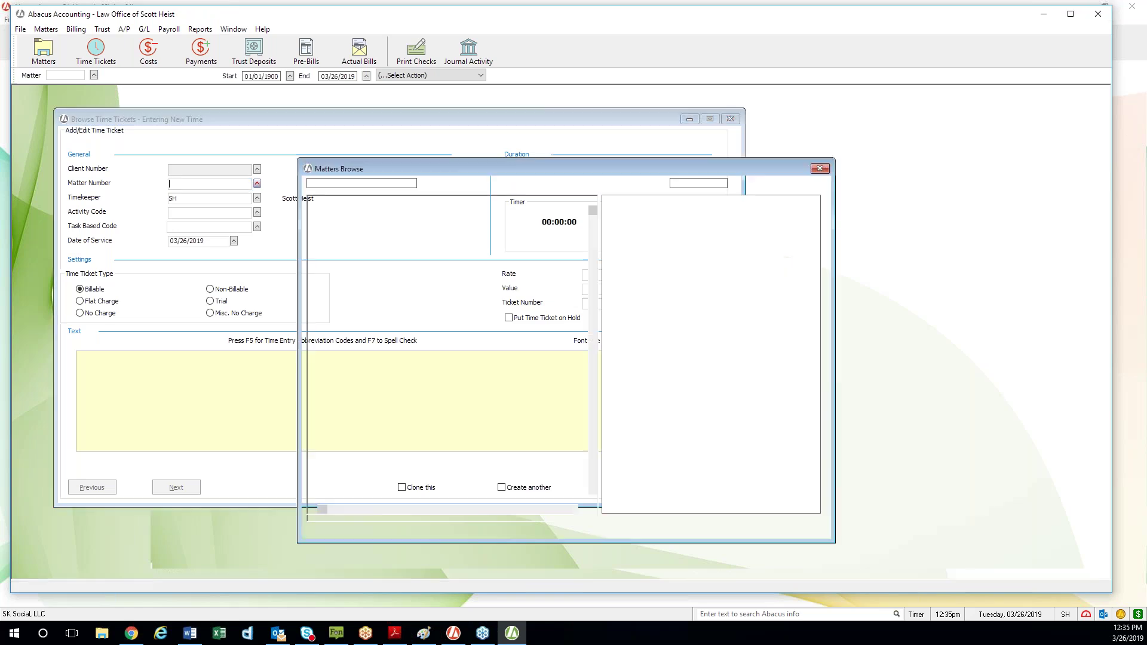
left_click(405, 284)
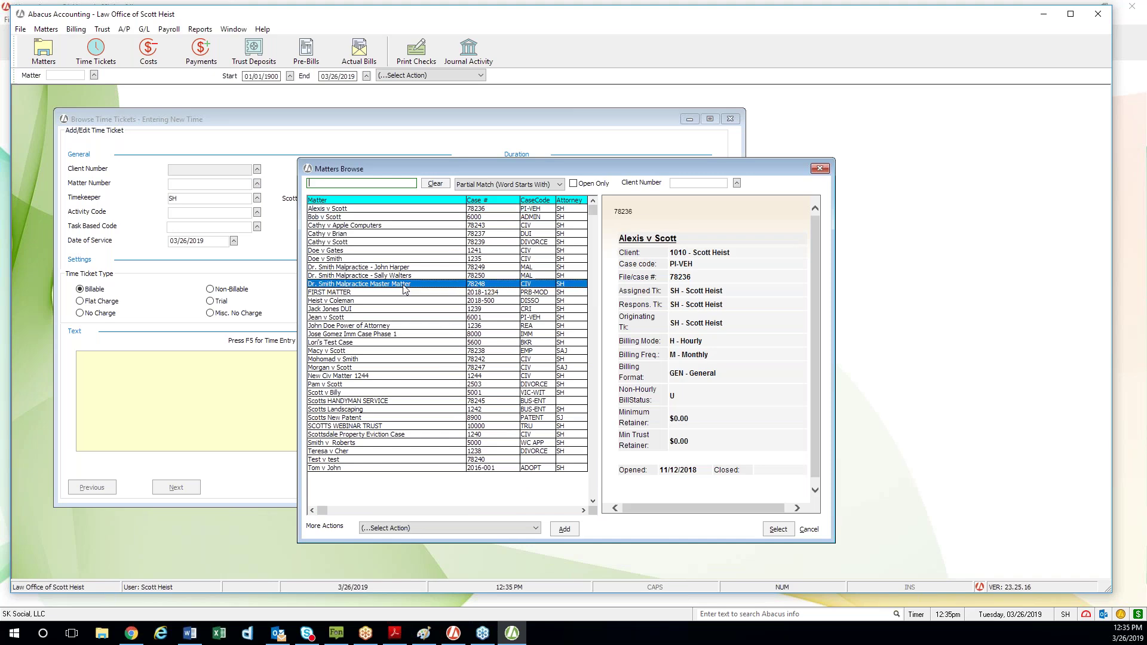
left_click(778, 530)
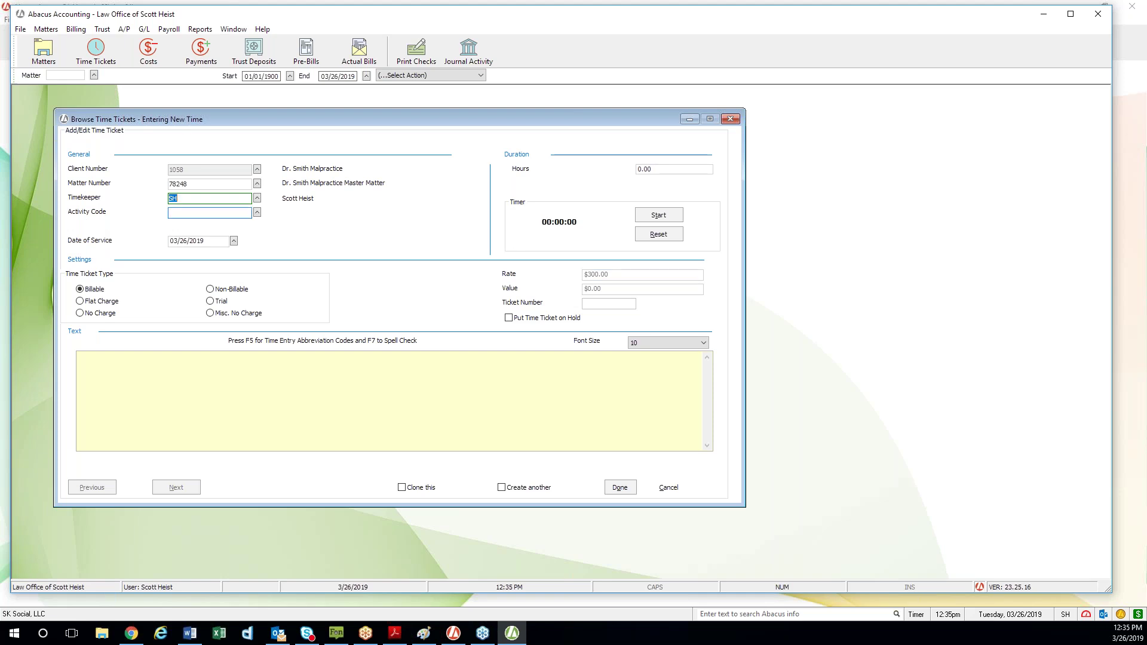
Set the time ticket's activity code to A106, Communicate (with client)
left_click(257, 213)
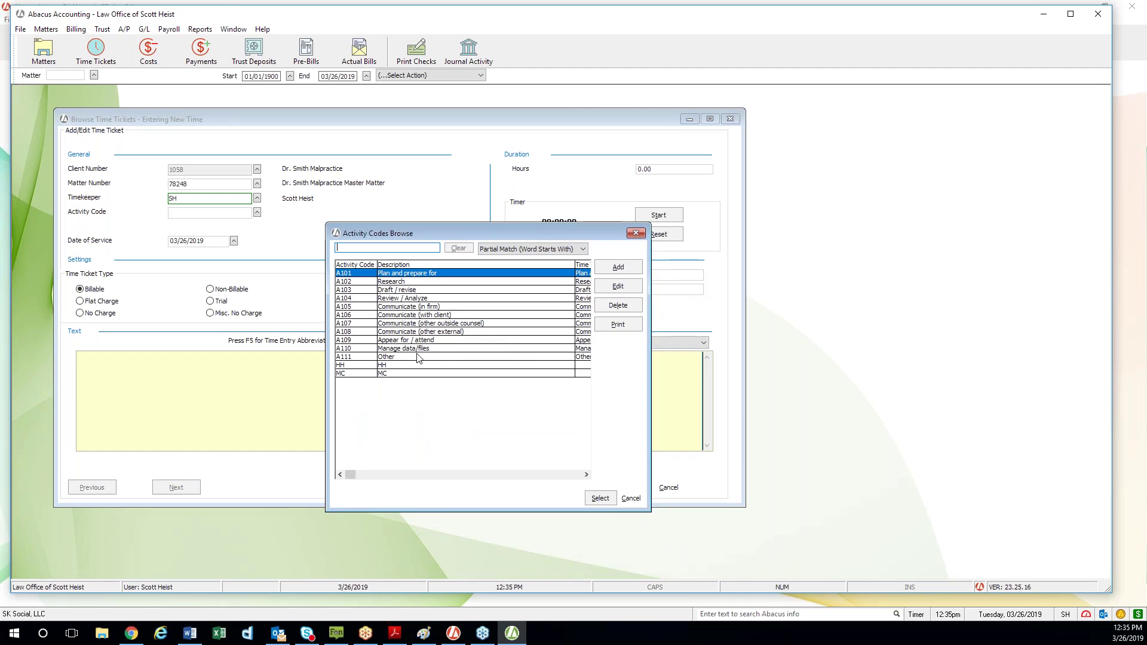
left_click(453, 316)
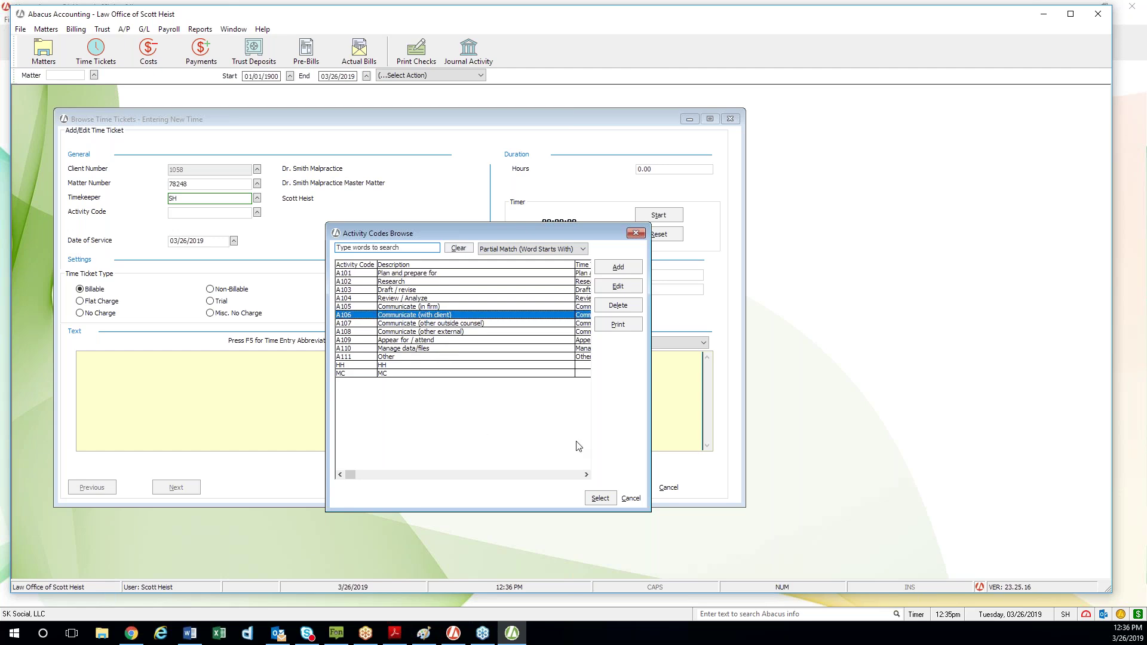
left_click(601, 498)
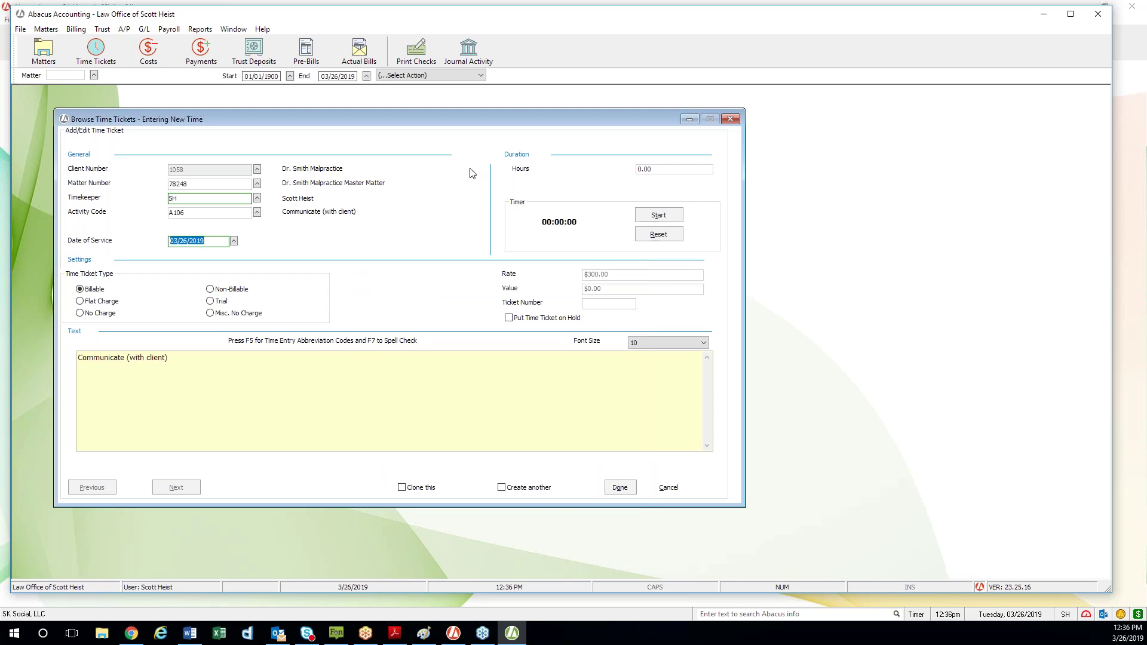
Enter 2 hours on the time ticket and extend its description with "in office to discuss settlement."
left_click(665, 170)
type("2")
left_click(243, 375)
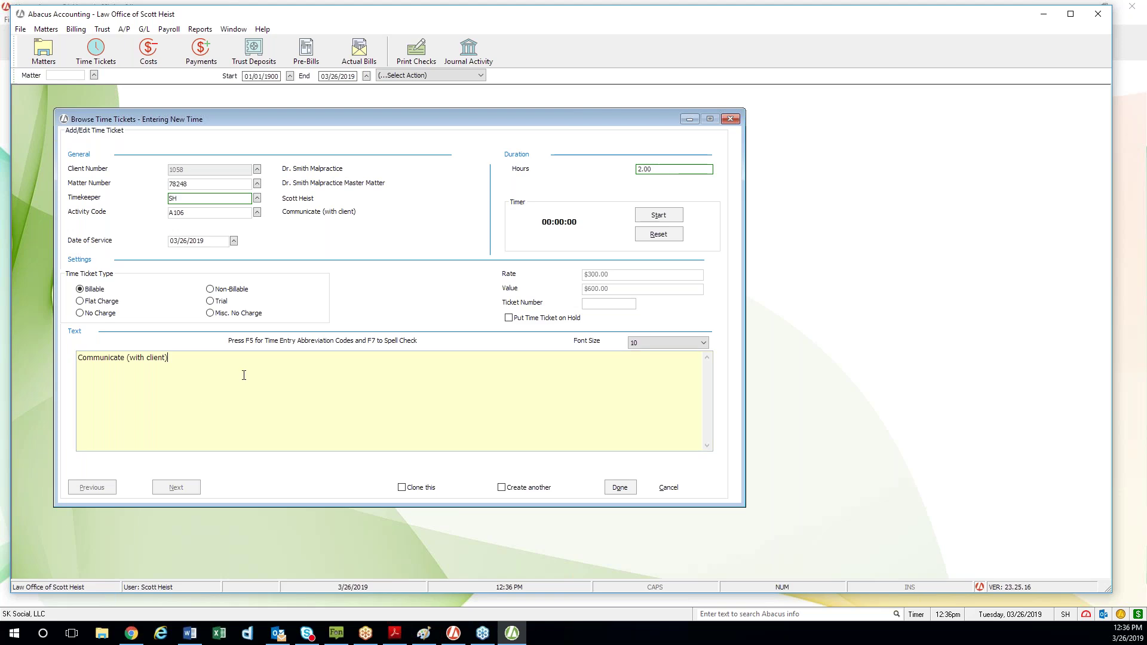
type("in office to discuss settlement.")
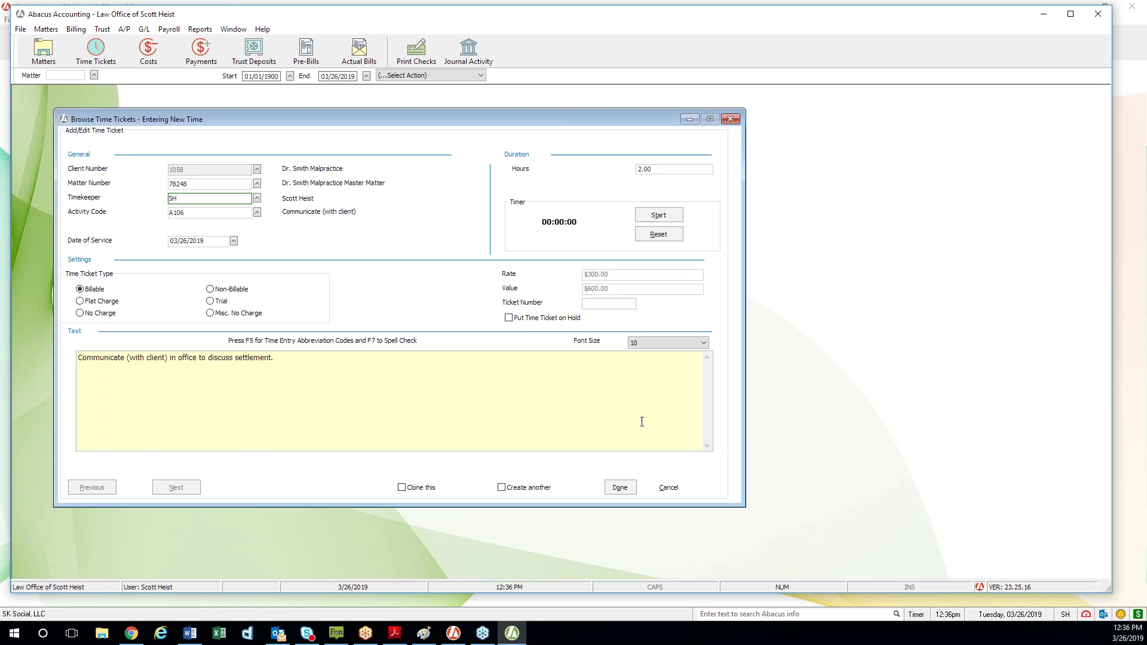
Save the new time ticket and close the time ticket list
left_click(622, 487)
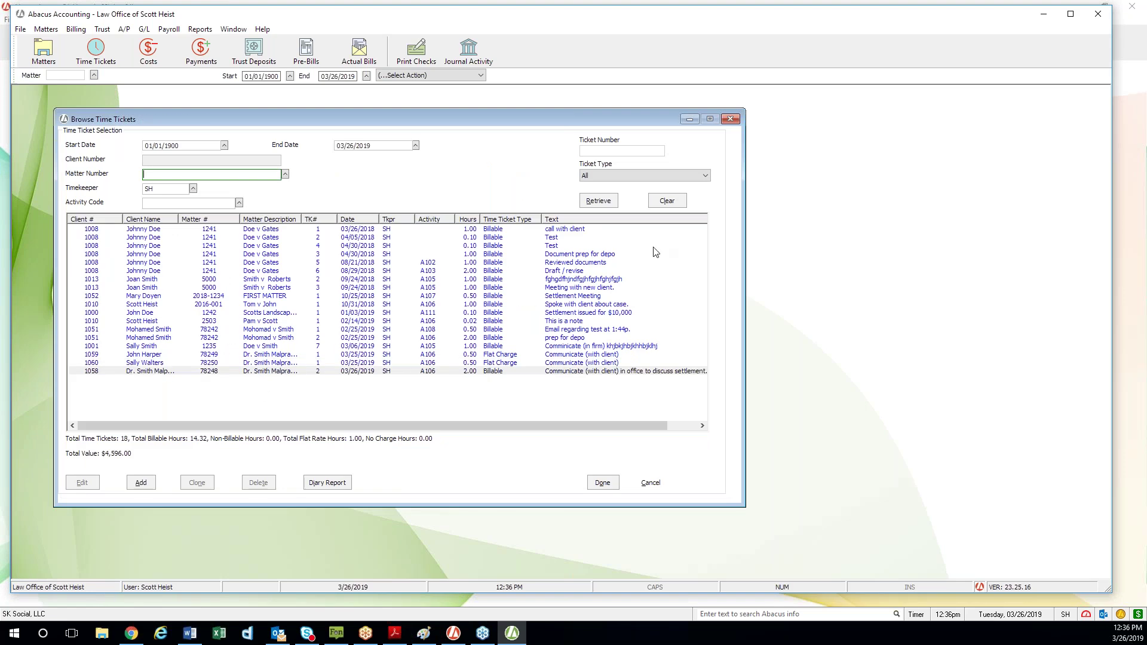
left_click(731, 119)
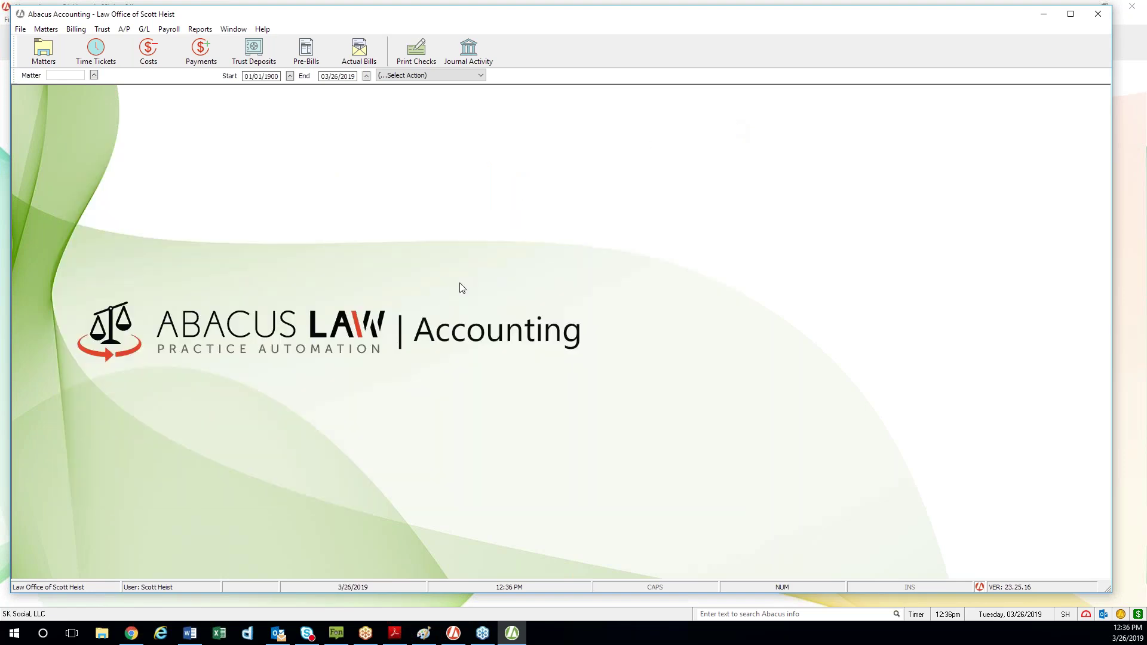
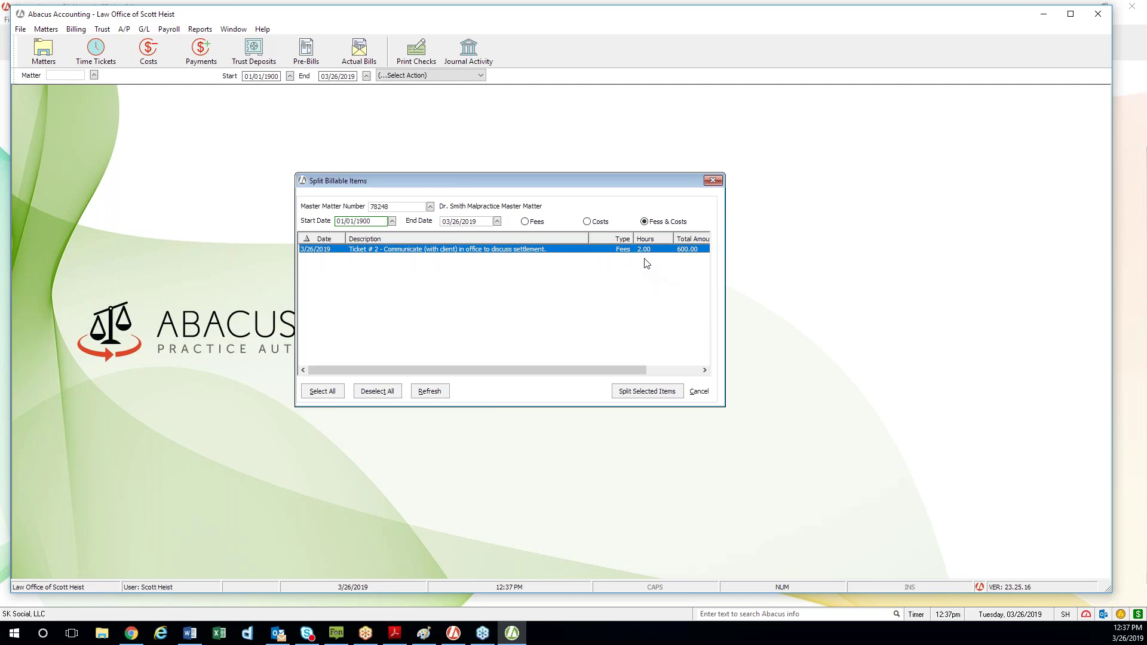
Bring up the split of the malpractice master matter's settlement ticket and check the hours and amounts allotted to each sub-matter
left_click_drag(590, 239, 558, 239)
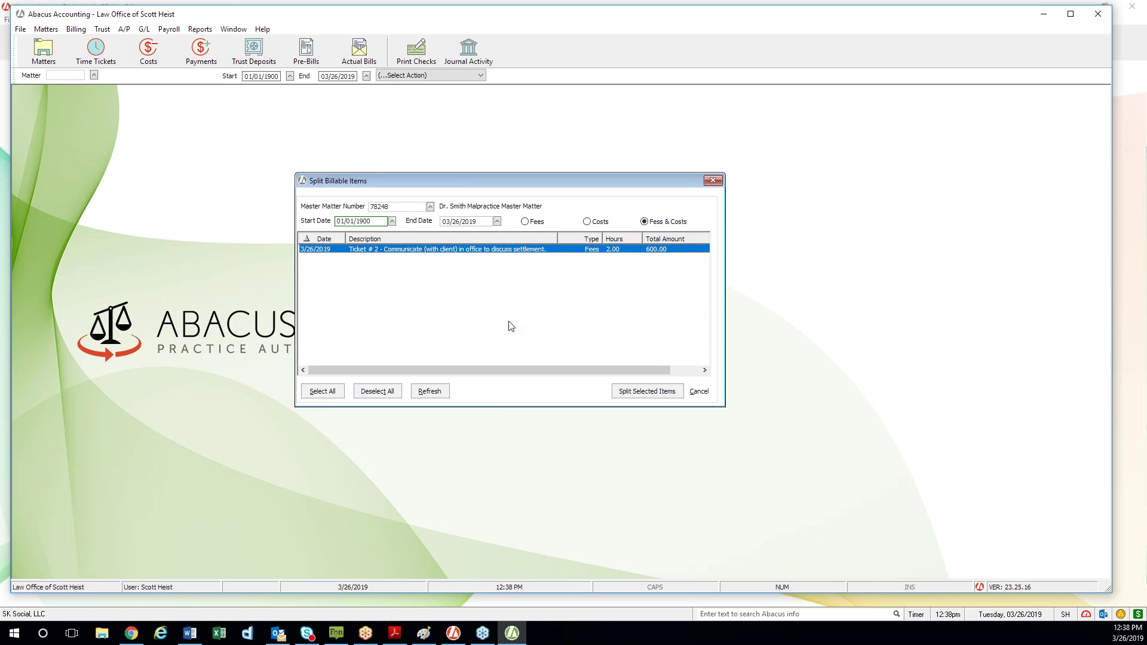
left_click(370, 207)
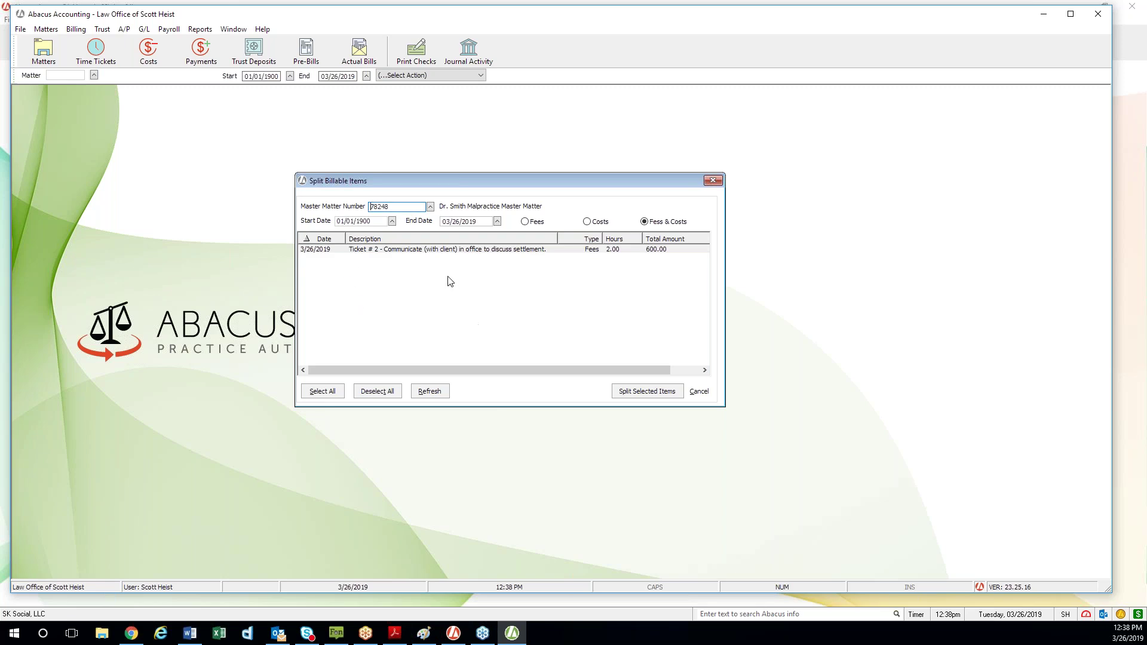
double_click(468, 252)
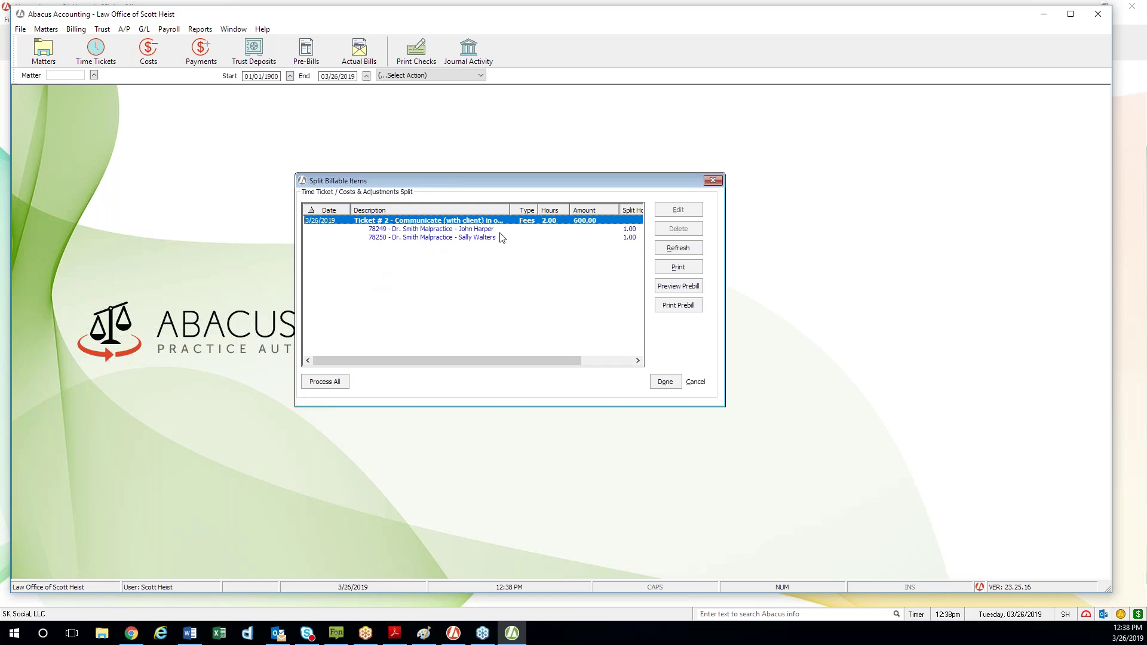
mouse_move(572, 360)
left_mouse_down()
mouse_move(625, 368)
mouse_move(566, 363)
left_mouse_up()
left_click_drag(517, 361, 556, 366)
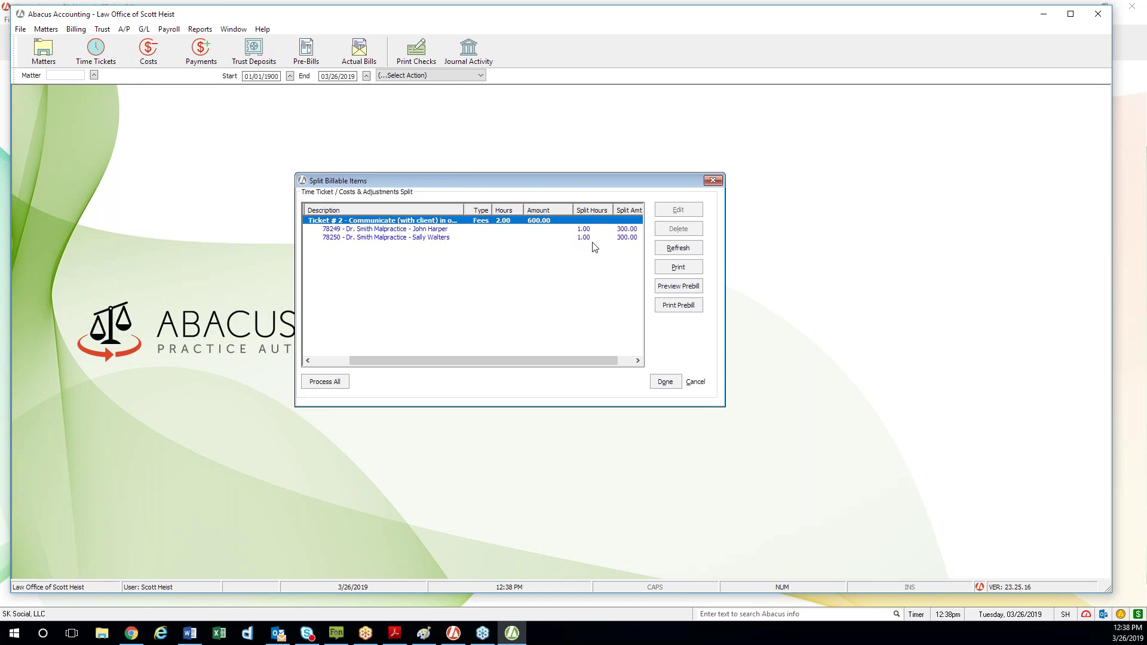
left_click_drag(601, 359, 634, 369)
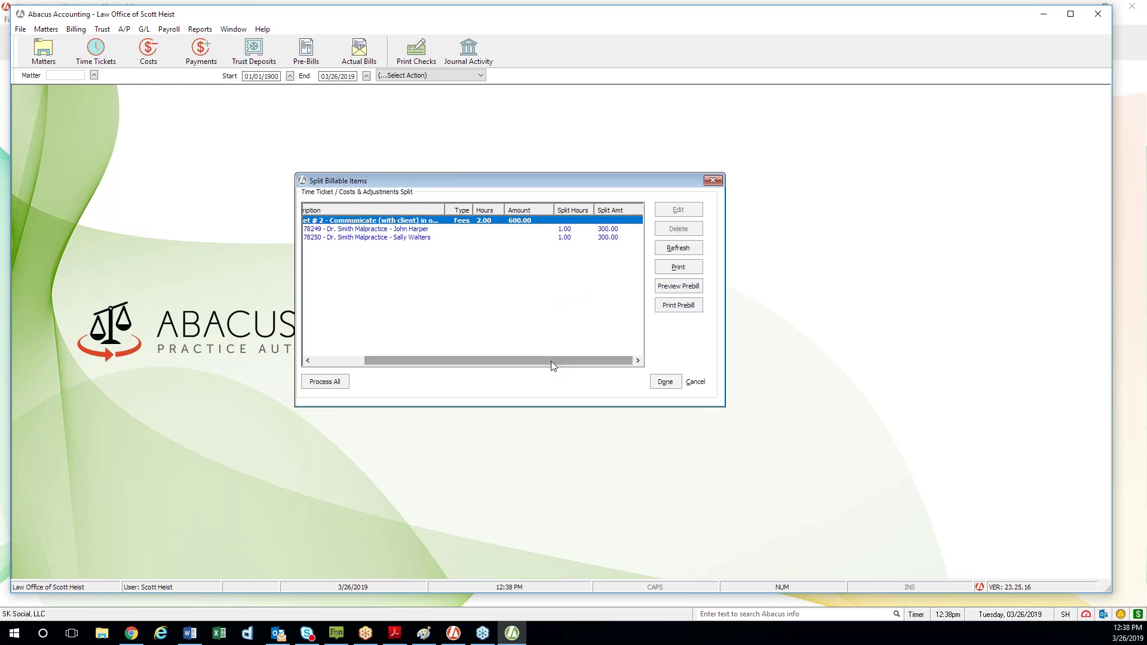
left_click_drag(552, 361, 455, 360)
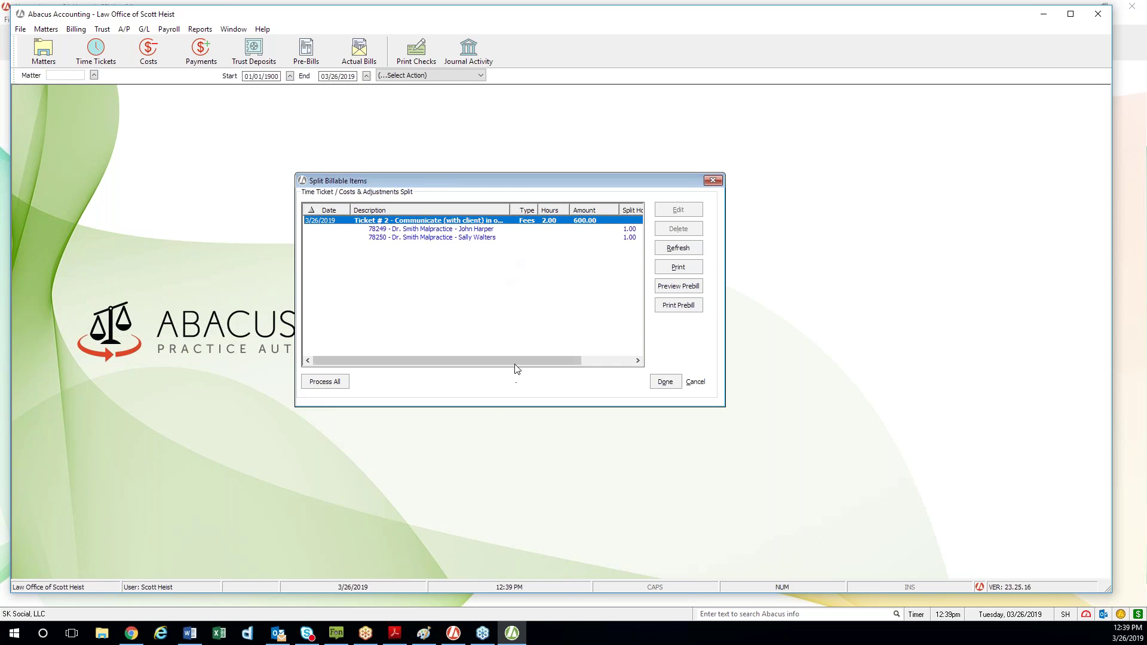
left_click_drag(515, 362, 590, 374)
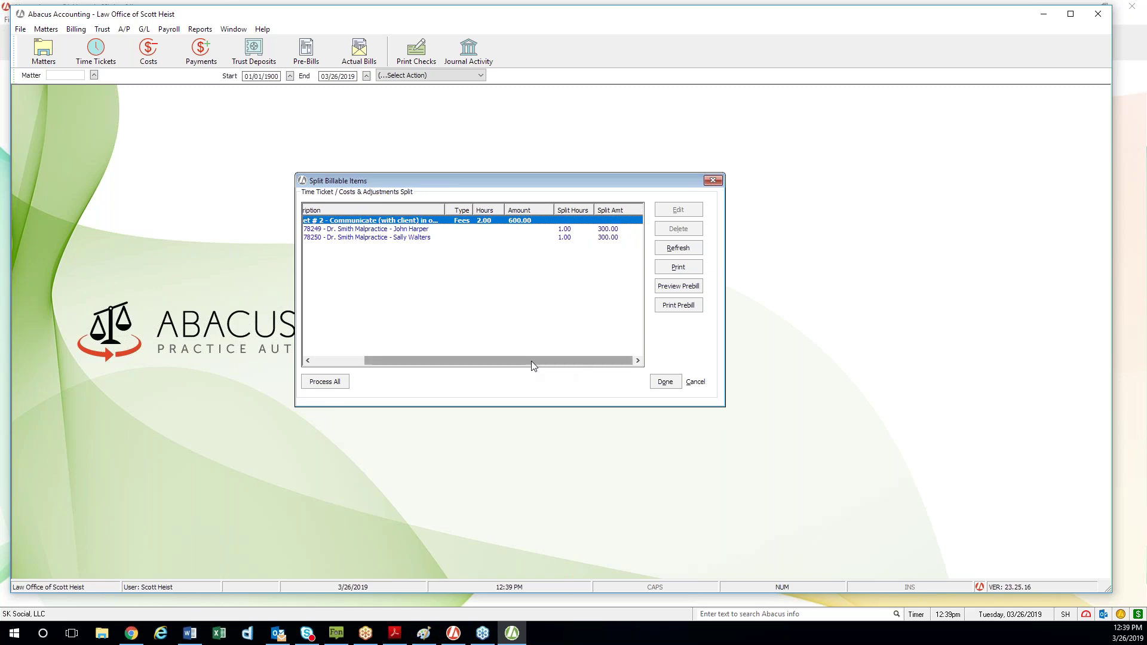
left_click_drag(528, 356, 382, 361)
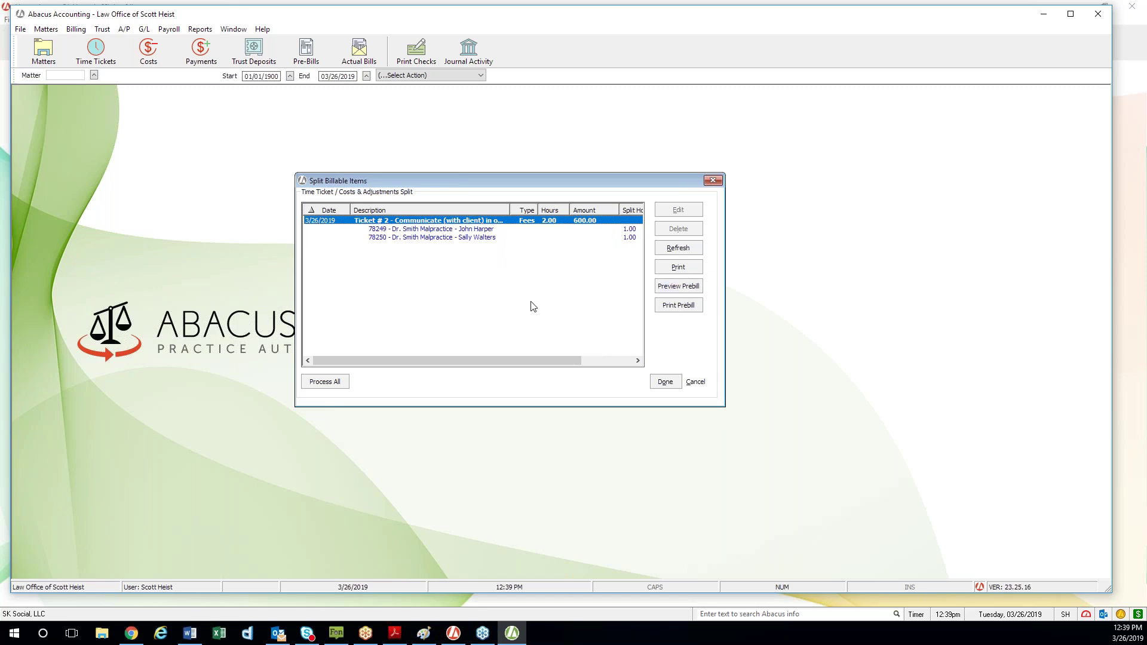
Process all the listed fee splits to the sub-matters, confirm the irreversible split, and close the split billing window
left_click(335, 385)
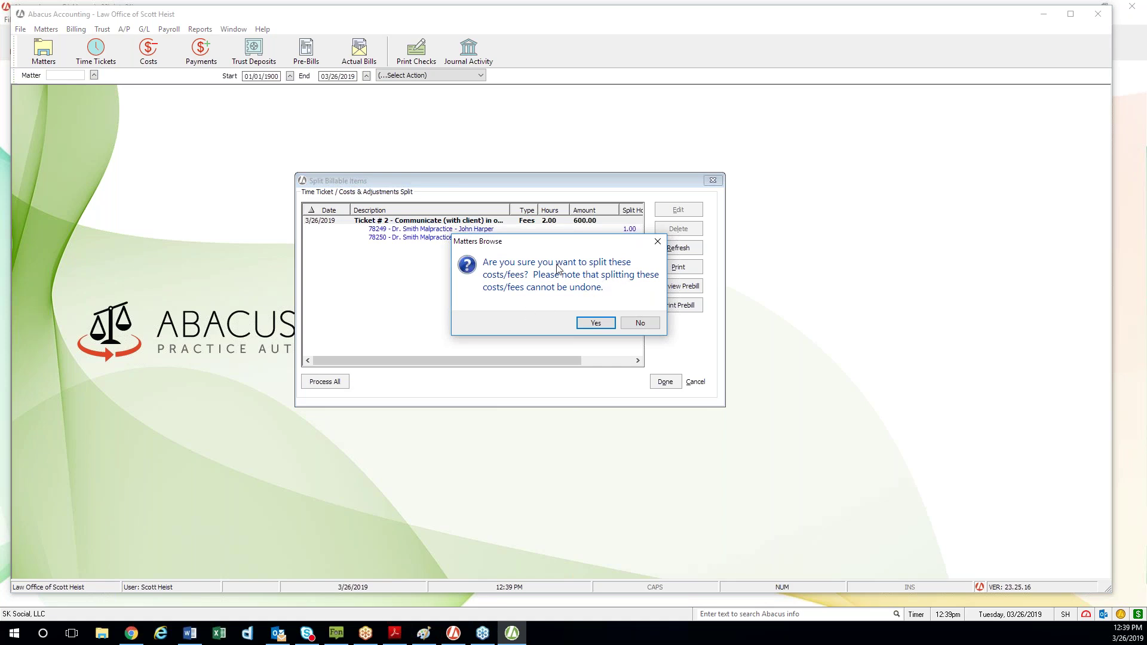
left_click_drag(566, 246, 520, 242)
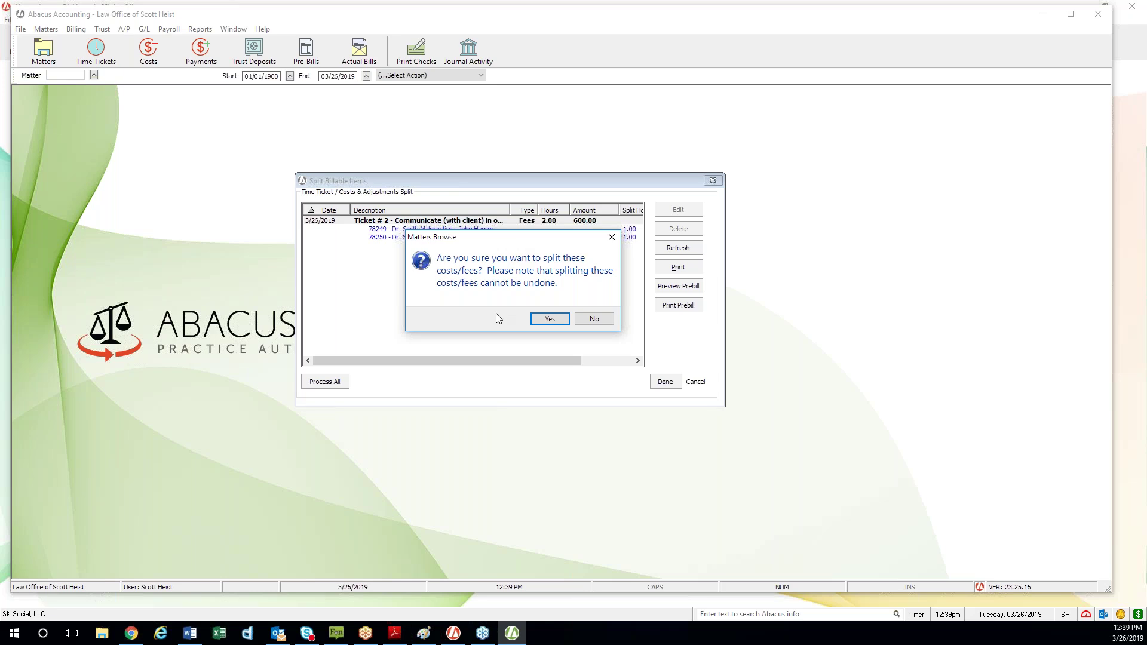
left_click_drag(534, 240, 524, 284)
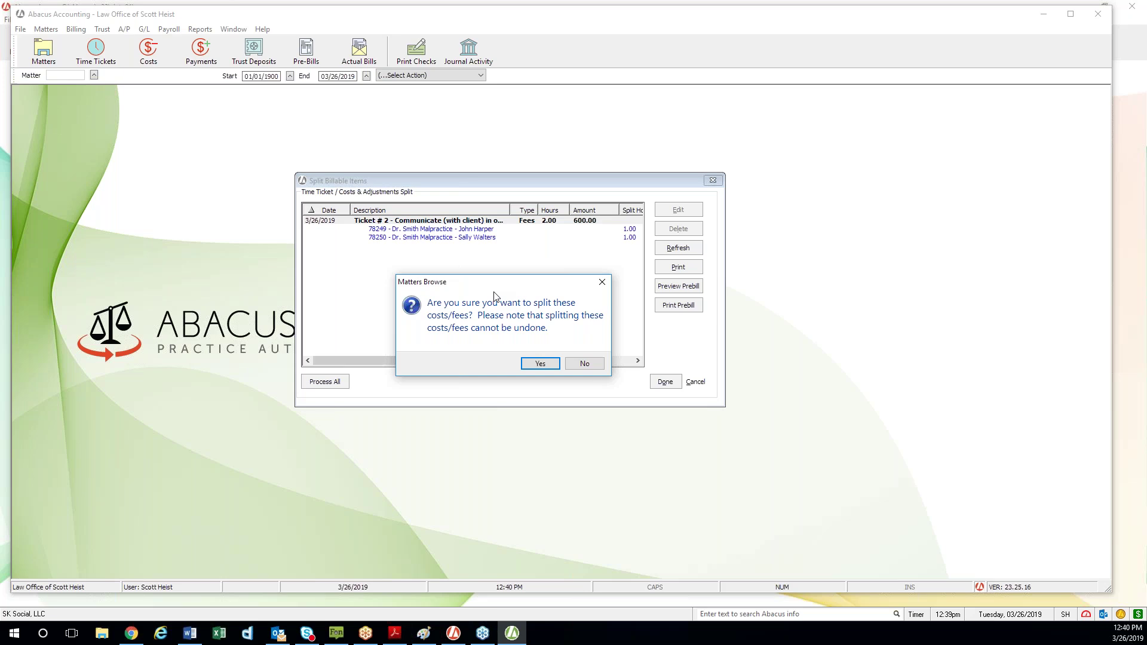
left_click(541, 364)
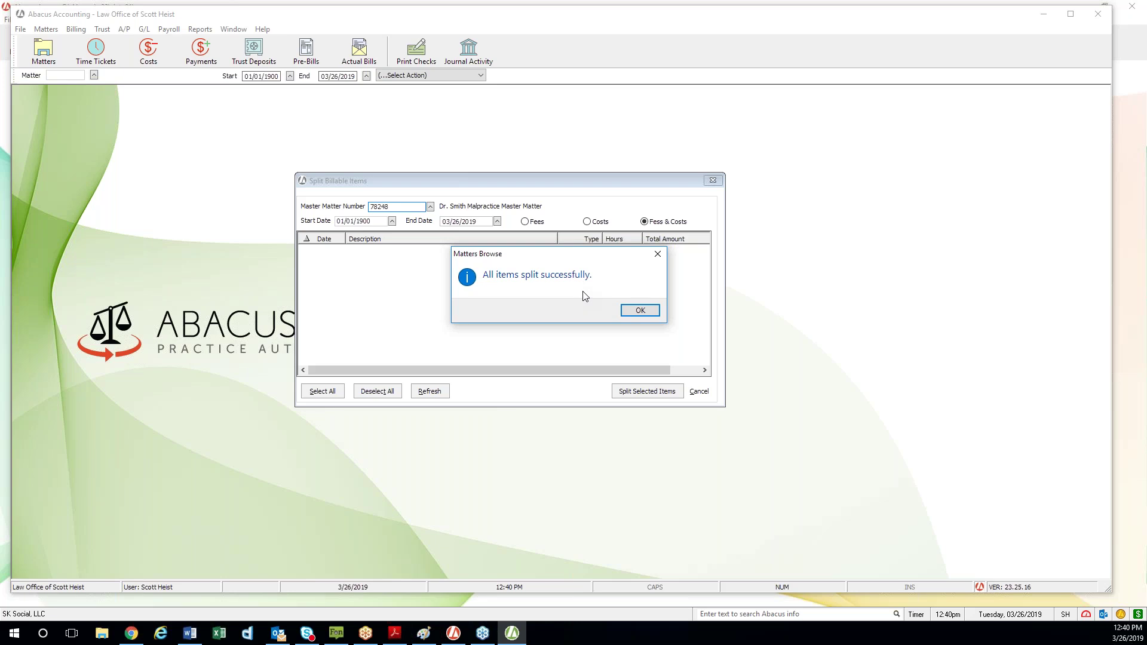
left_click(637, 311)
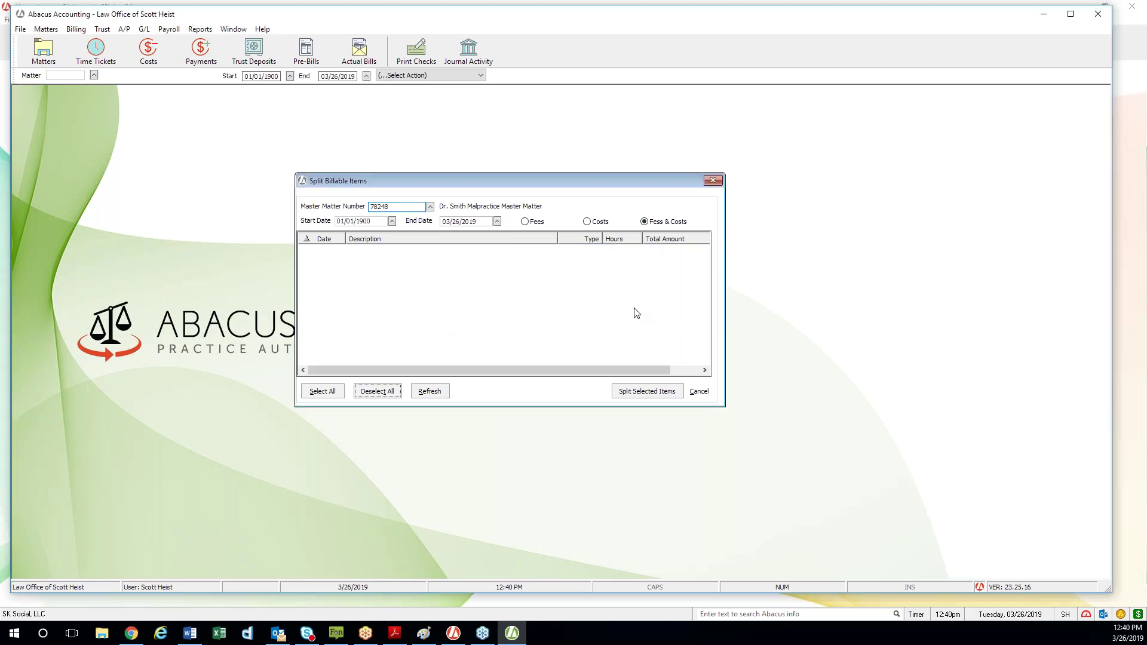
left_click(713, 182)
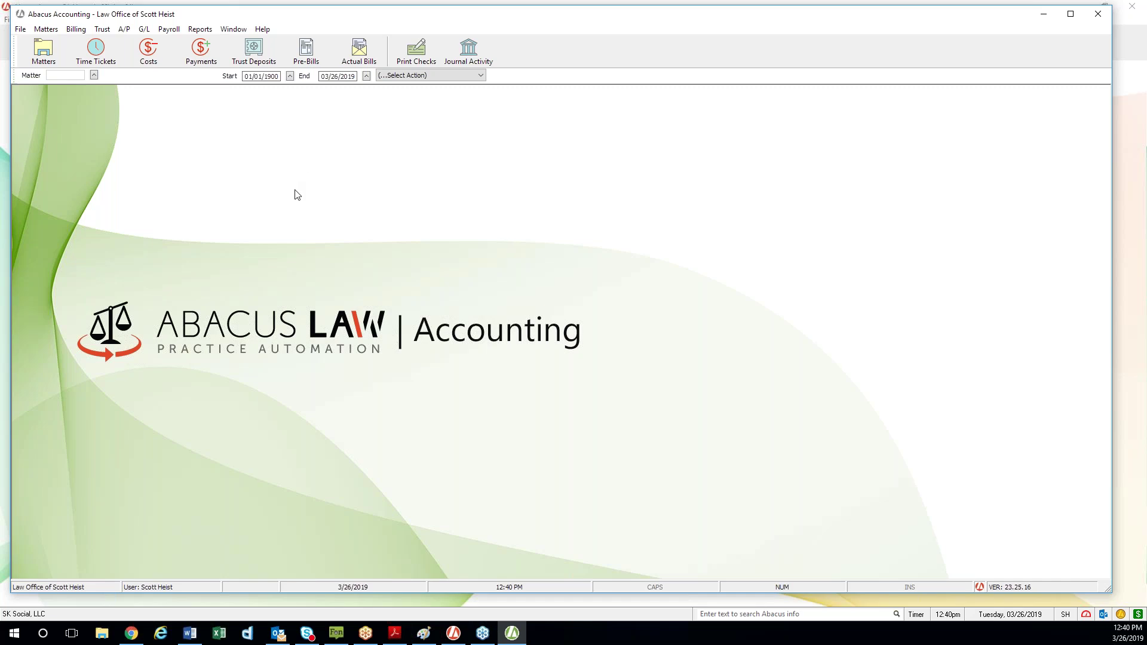
Review the malpractice master matter's billing detail for the split fee entries, and close it
left_click(51, 30)
left_click(127, 60)
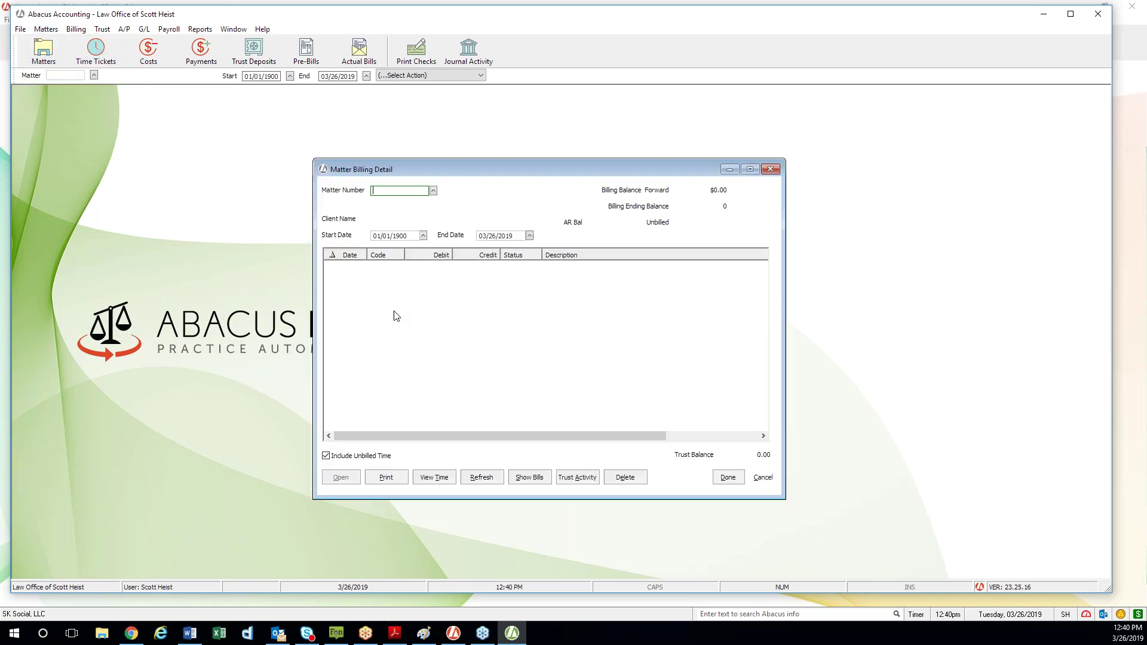
left_click(436, 191)
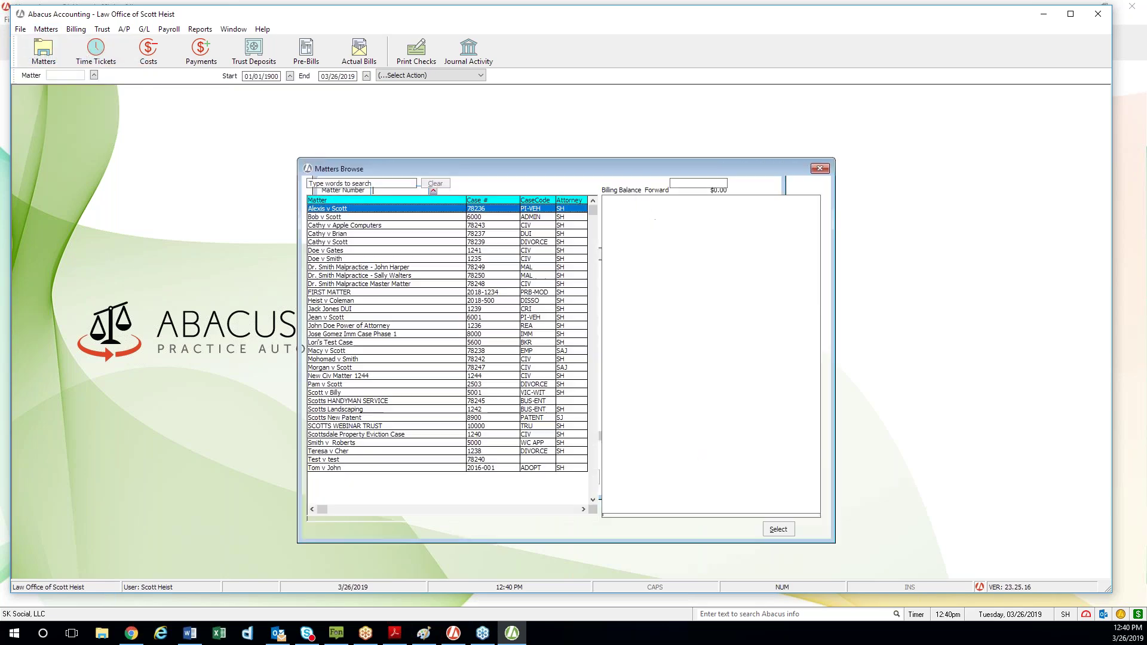
double_click(405, 285)
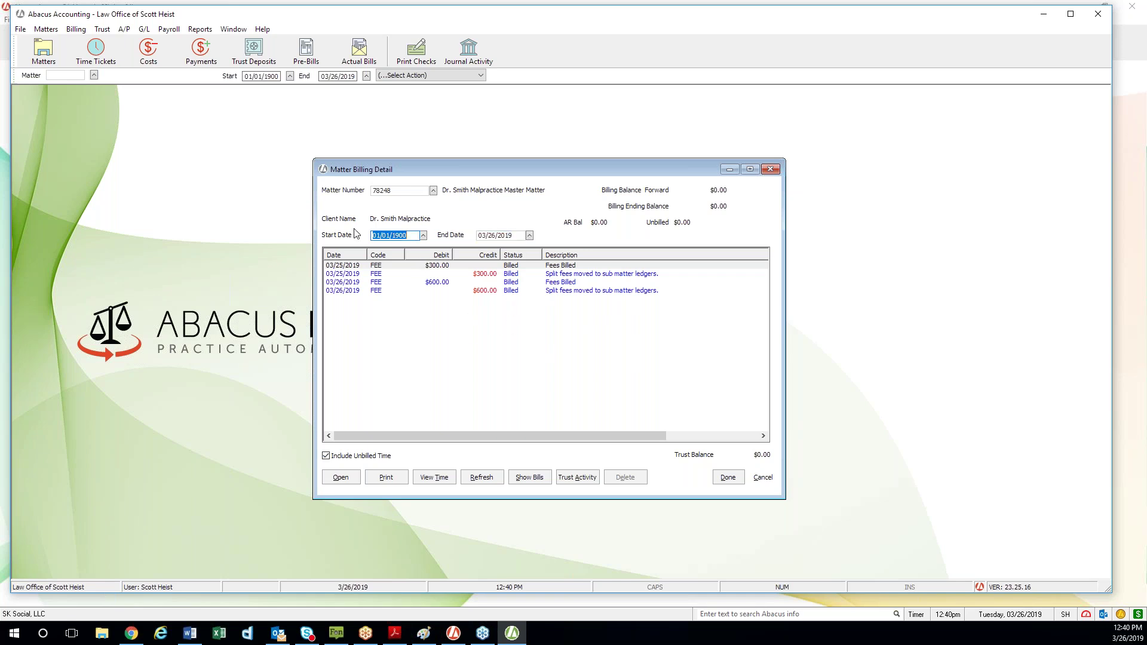
left_click(770, 169)
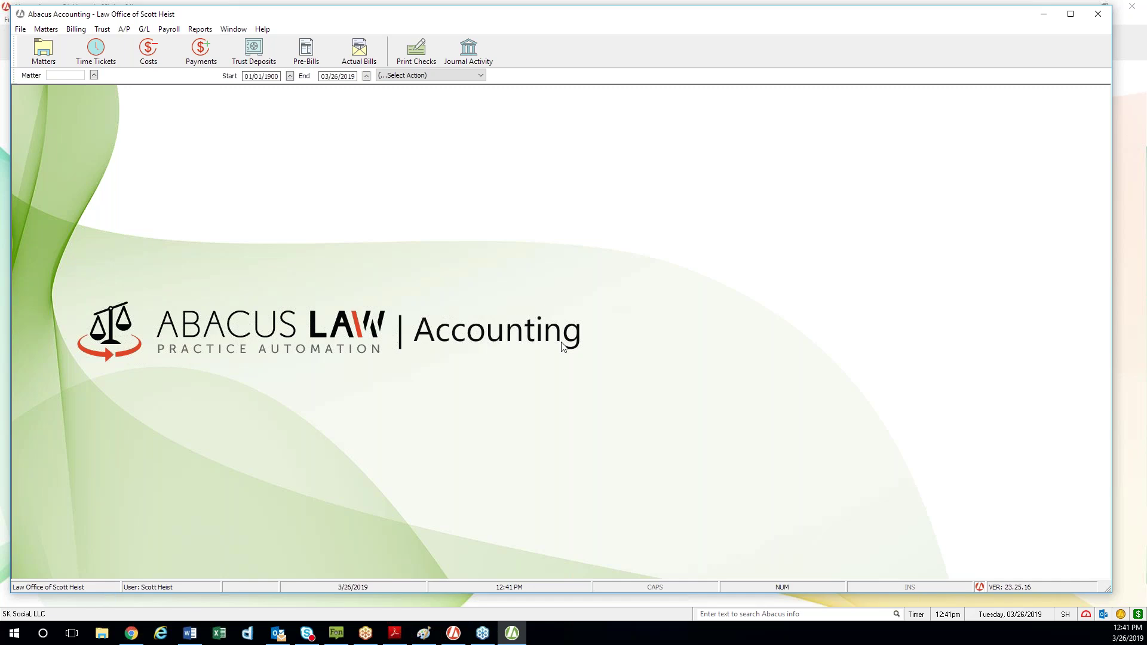
Switch to Abacus Law, preview the two client-specific malpractice matters in the matter list, and close the list
left_click(453, 634)
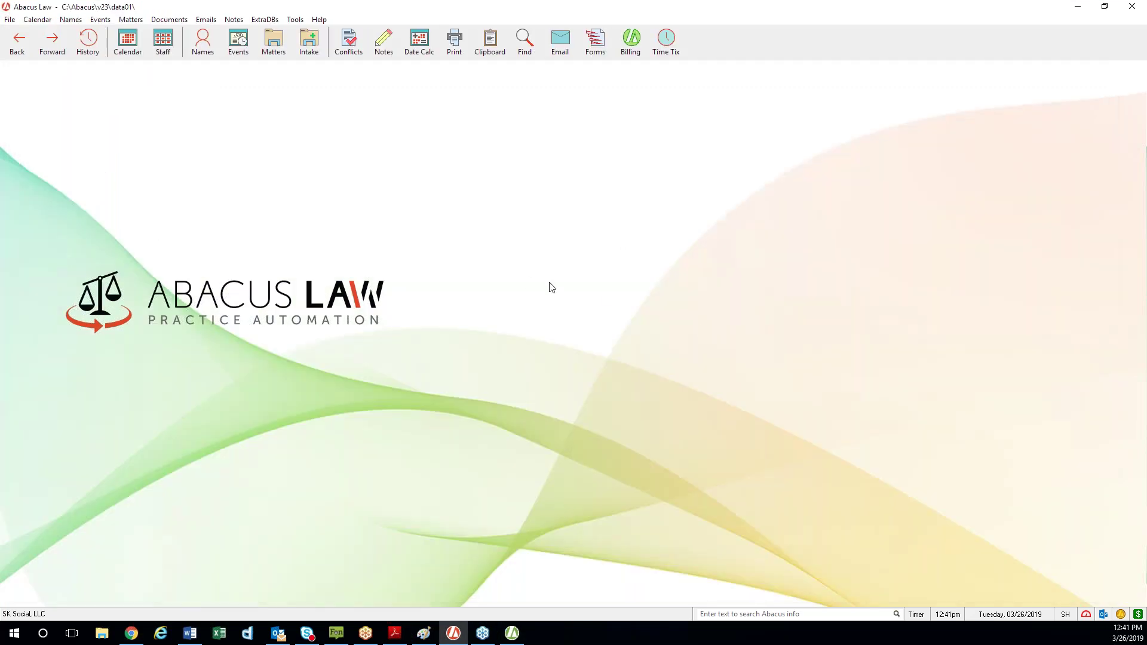
left_click(273, 42)
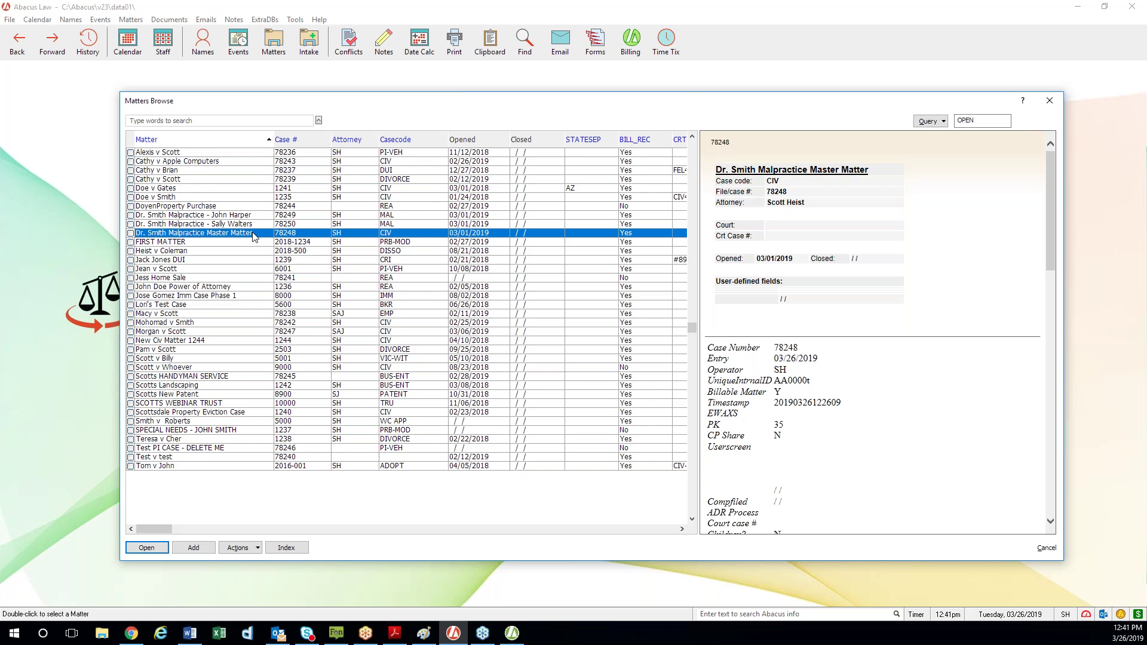
left_click(262, 217)
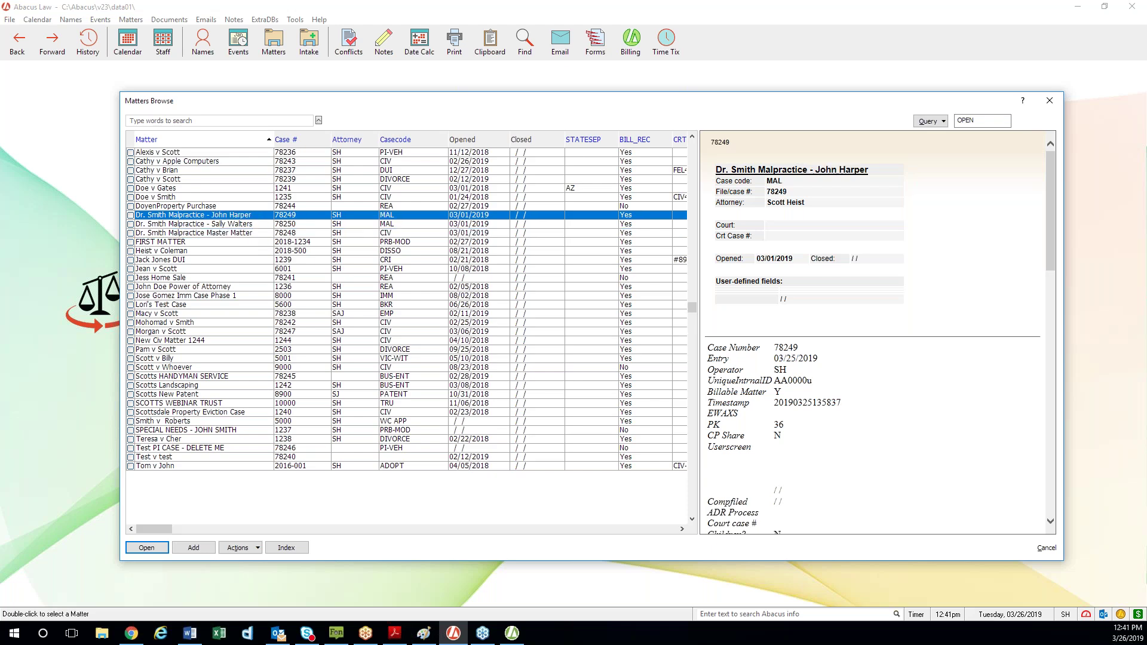
left_click(264, 225)
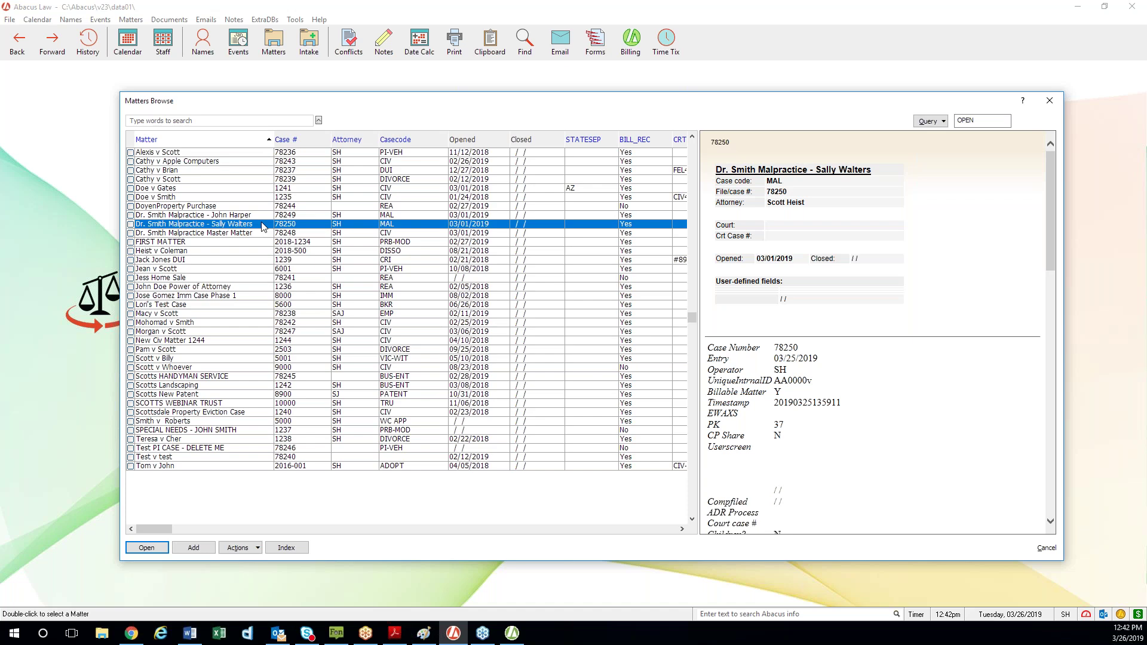
left_click(1048, 102)
Switch back to Abacus Accounting, examine the master matter's split billing setup and blank sub-matter entry form, and close the matter without adding anything
left_click(512, 633)
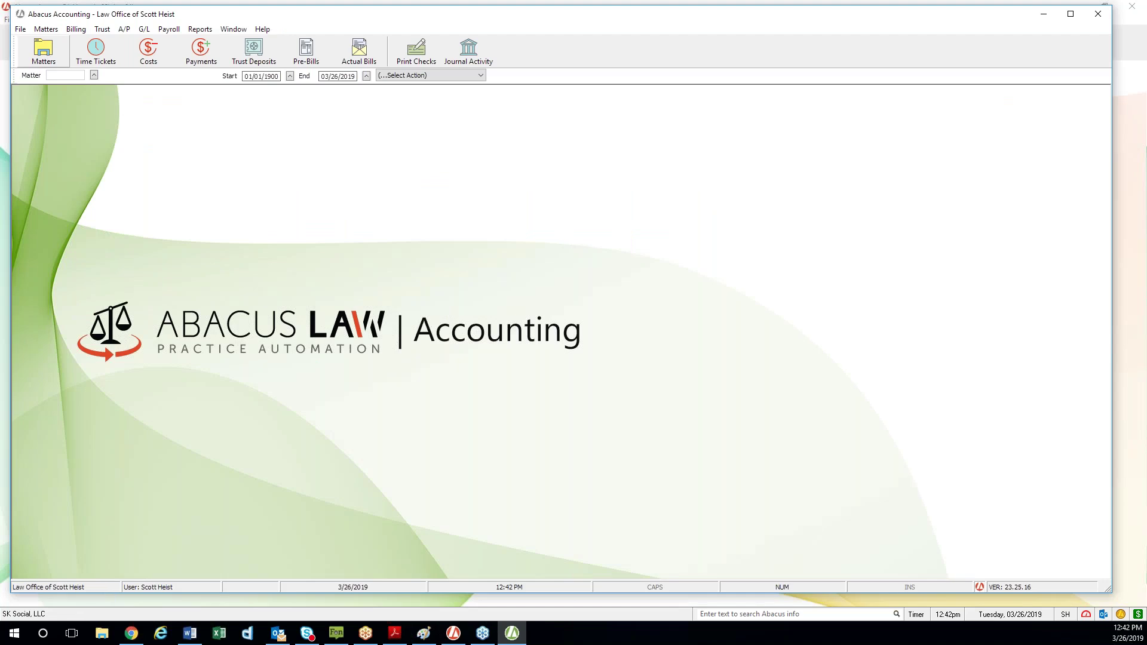
left_click(43, 51)
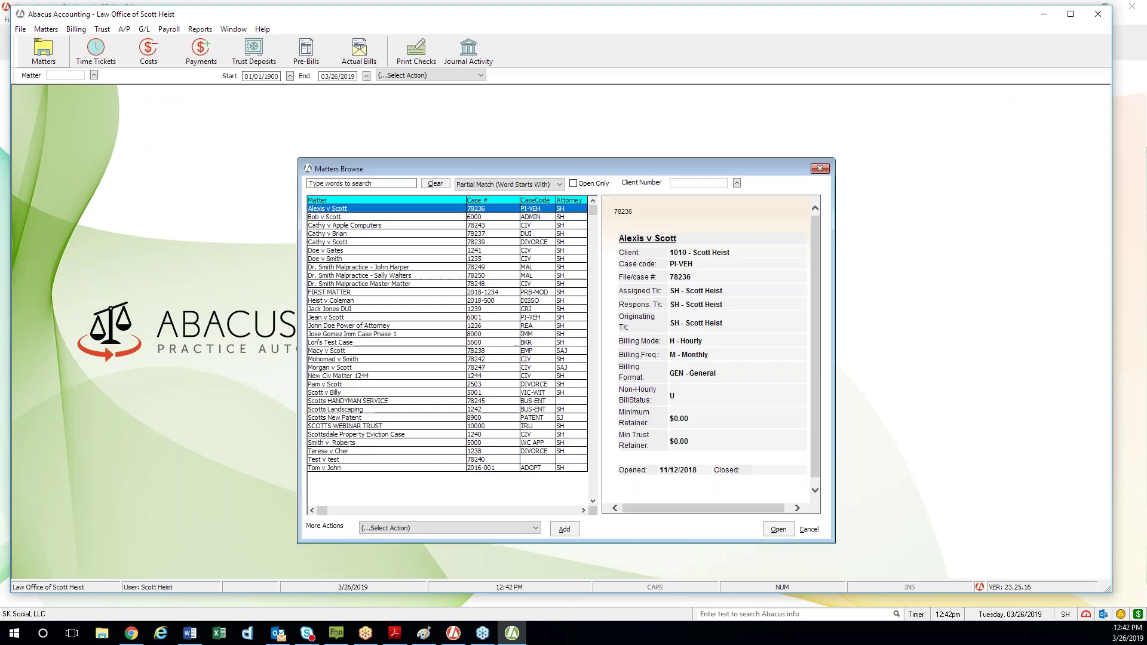
left_click(416, 285)
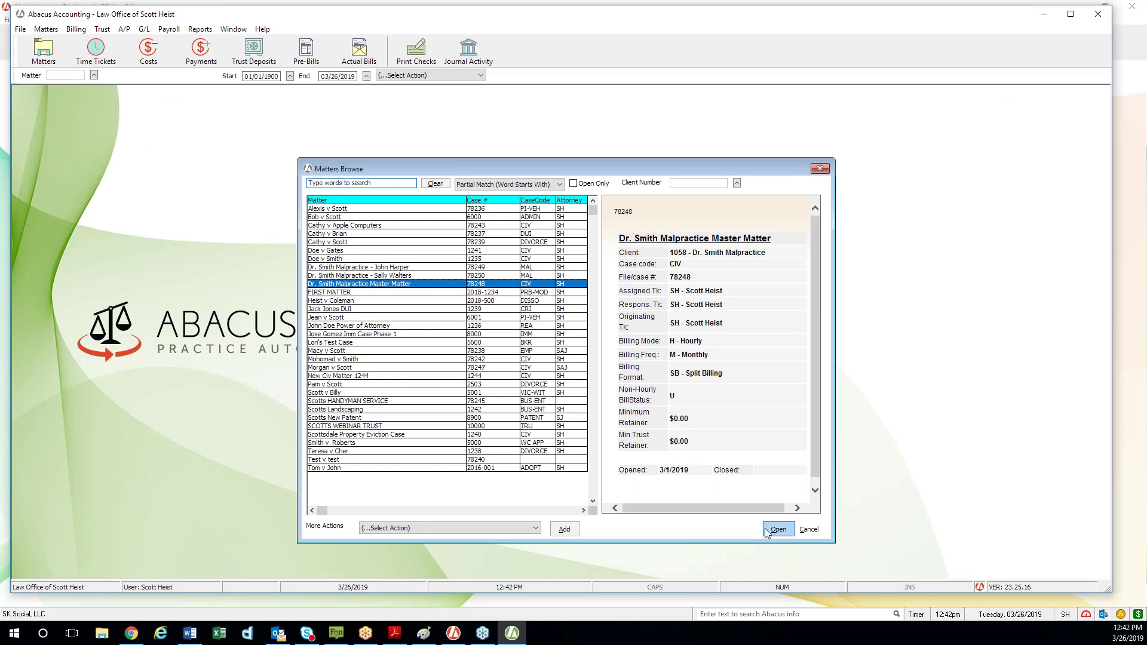
left_click(771, 531)
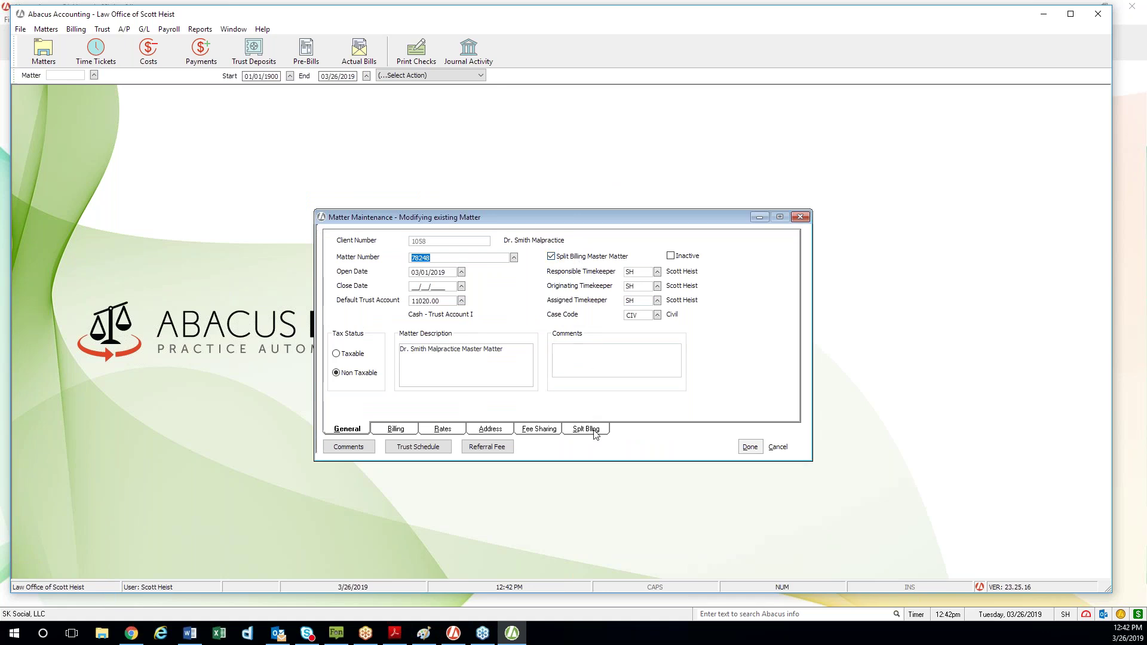
left_click(589, 430)
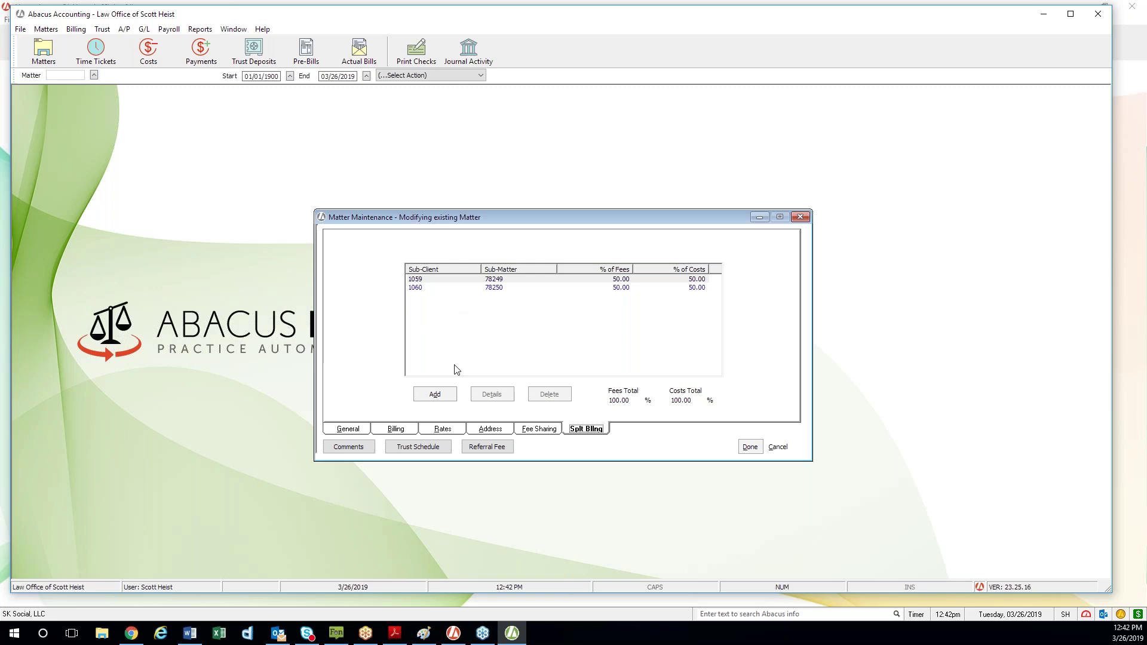
left_click(435, 394)
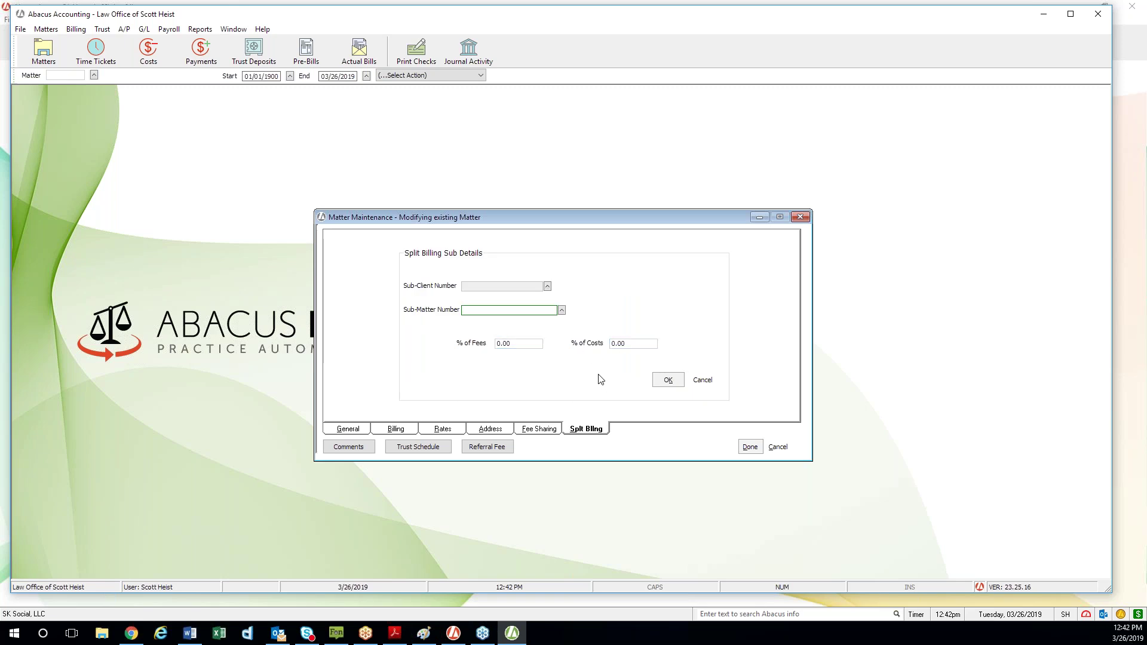
left_click(798, 219)
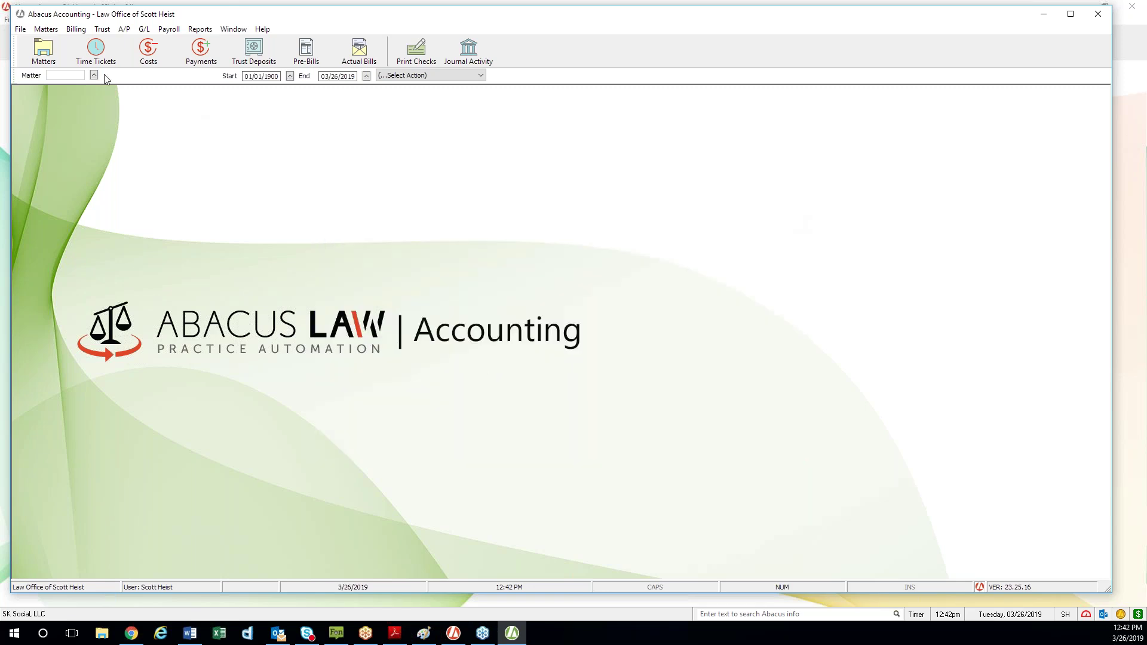
Reopen the malpractice master matter and examine its billing format, mode and frequency settings
left_click(45, 54)
left_click(396, 283)
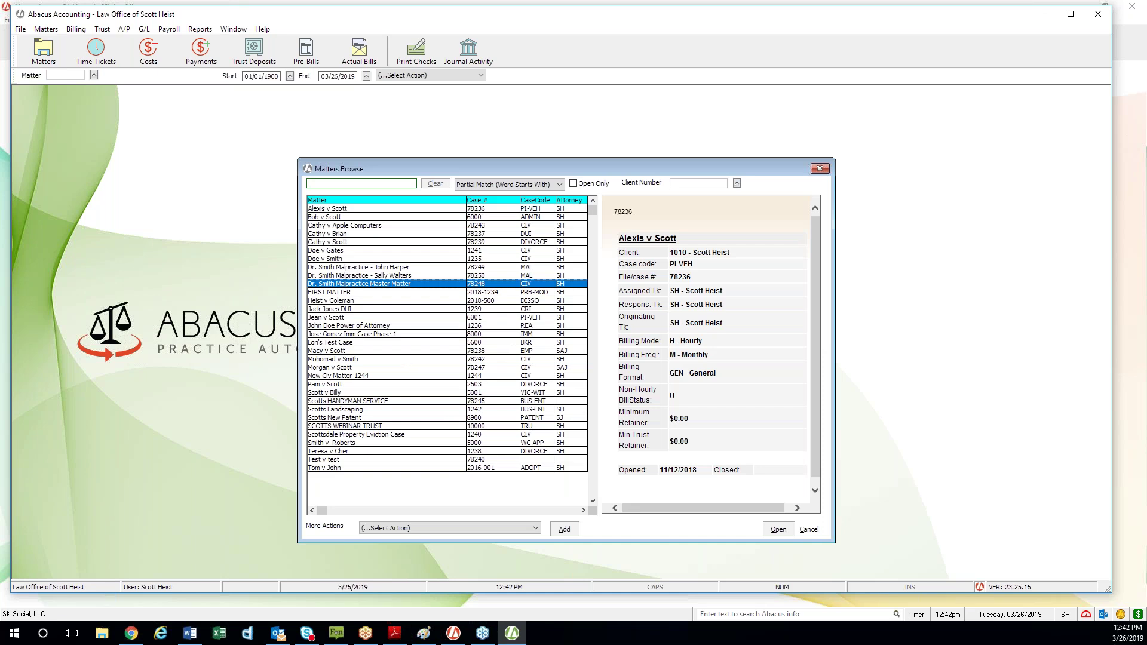
left_click(781, 531)
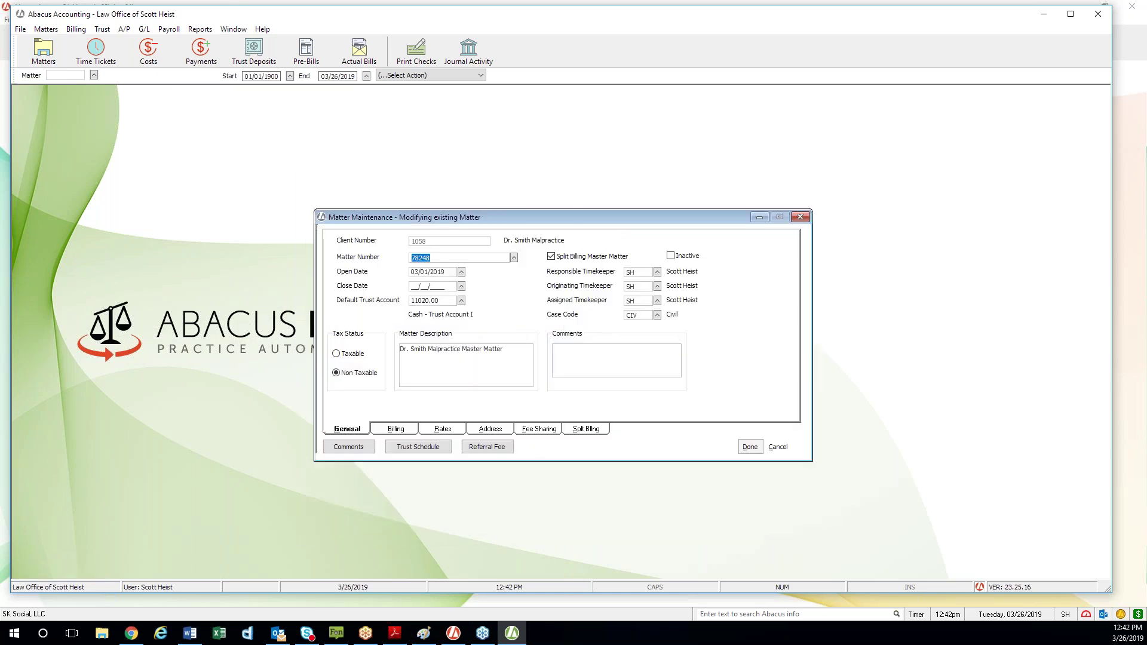
left_click(396, 429)
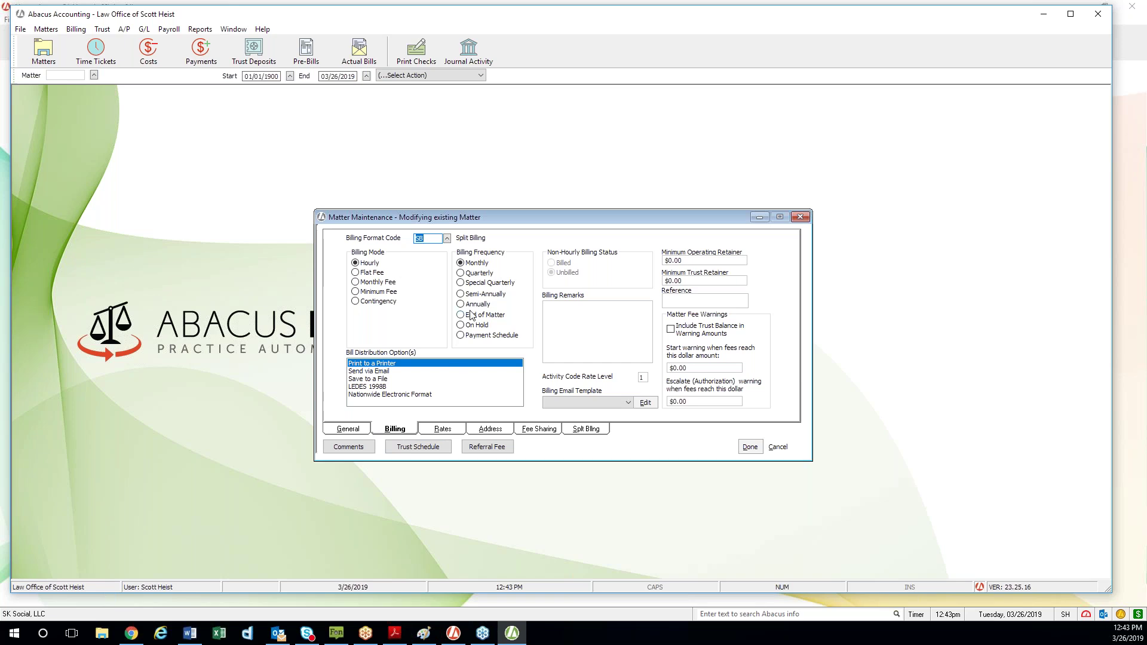
Close the matter's settings and start a new time ticket for the malpractice master matter
left_click(800, 219)
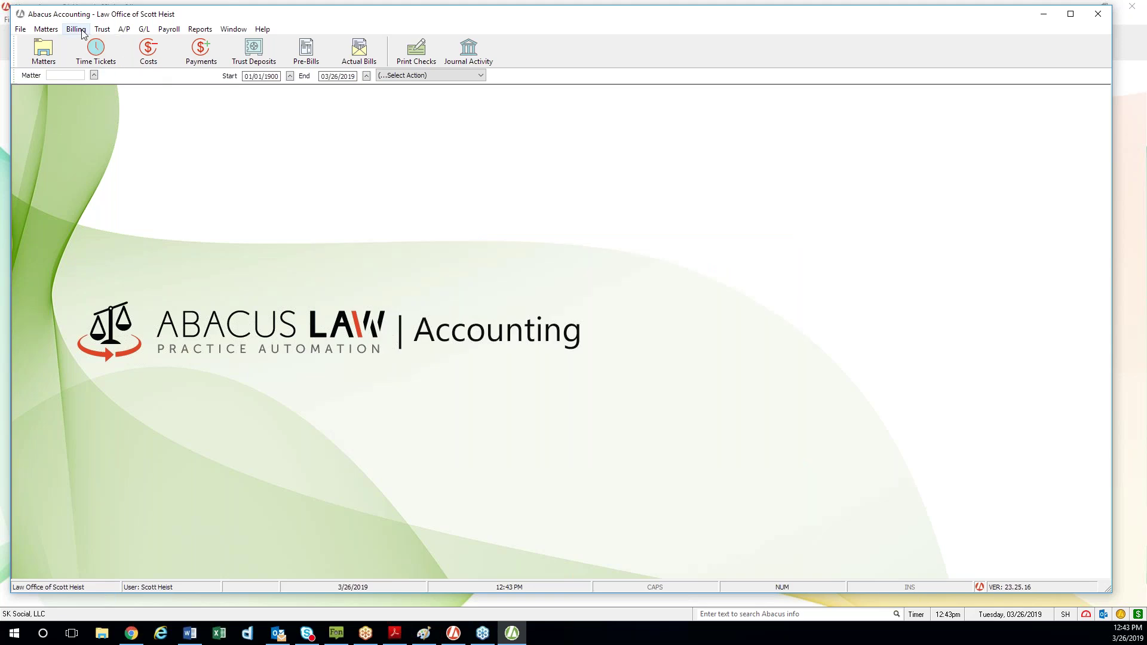
left_click(101, 44)
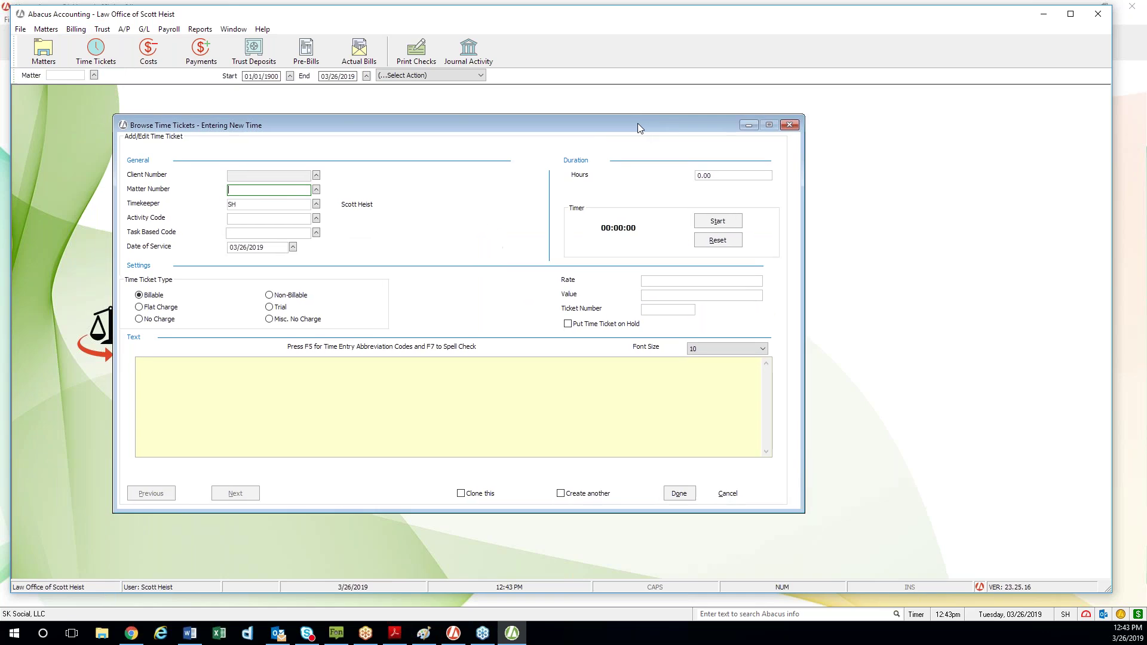
left_click(317, 190)
left_click(410, 284)
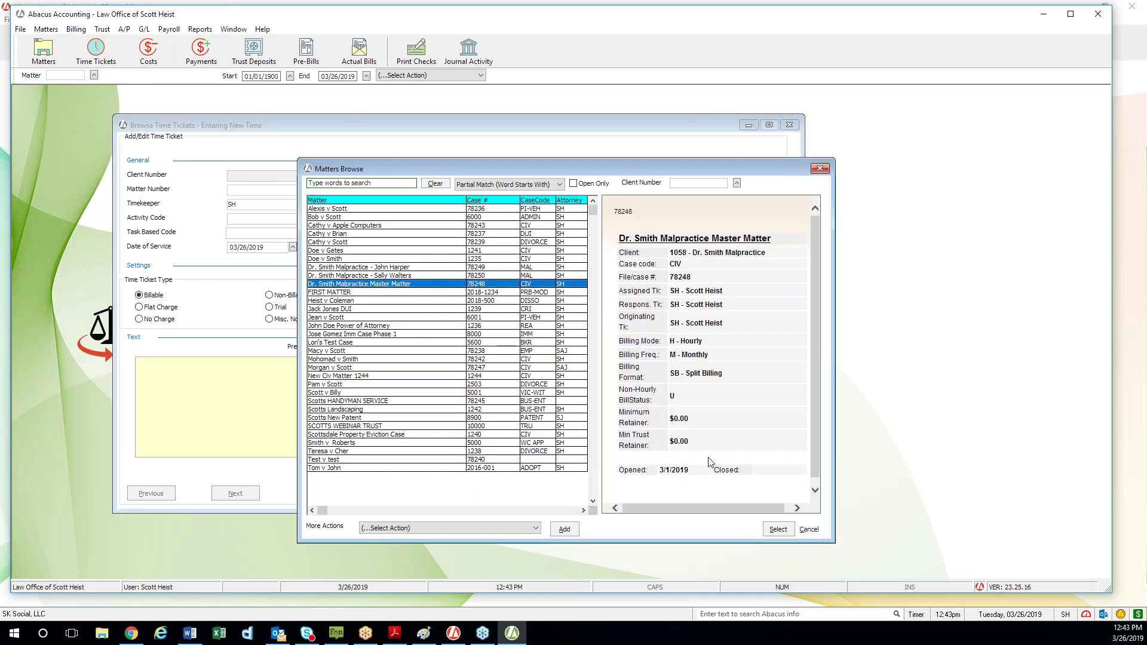
left_click(778, 530)
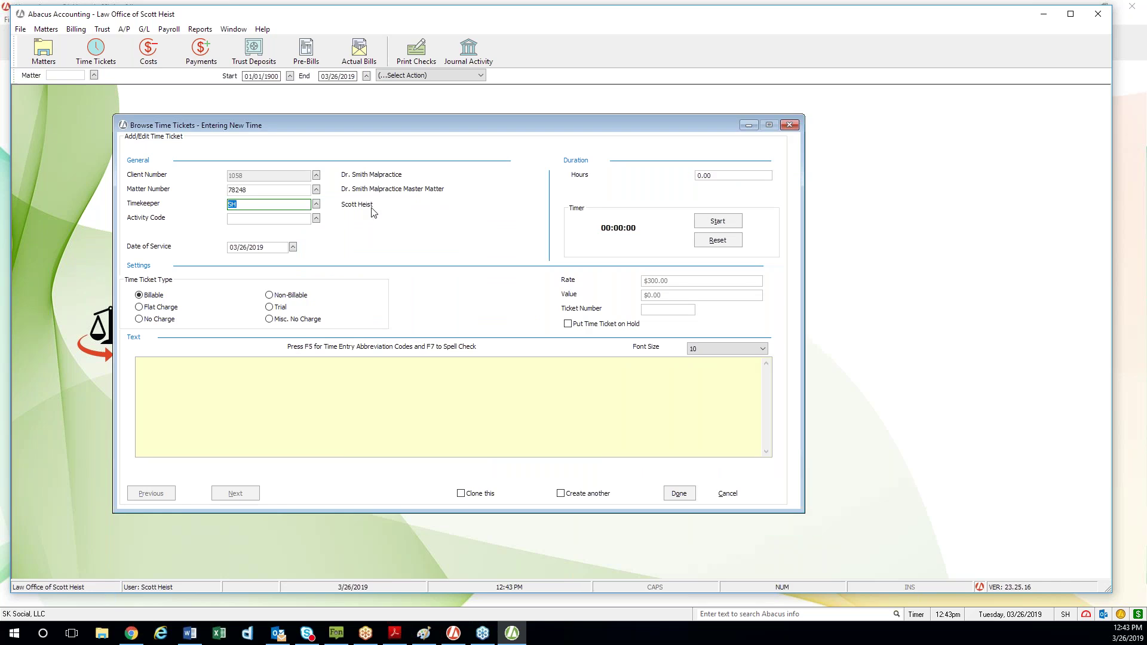
Give the time ticket activity code A105, Communicate (in firm), with 1 hour, save it and close time entry
left_click(317, 219)
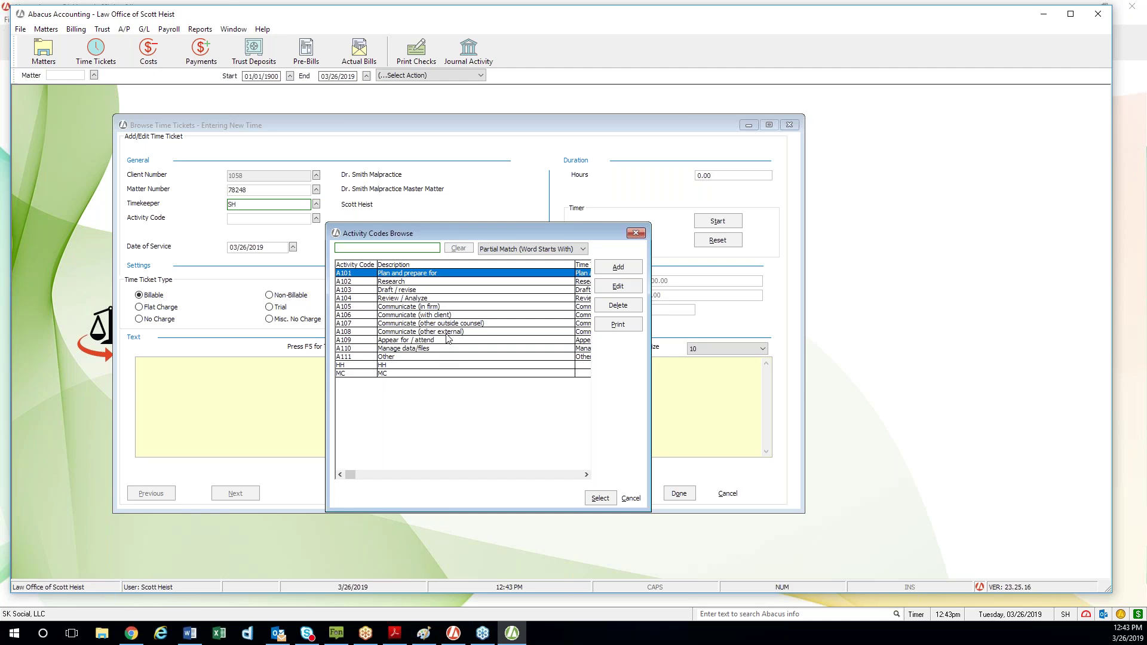
double_click(452, 307)
left_click(726, 175)
type("1")
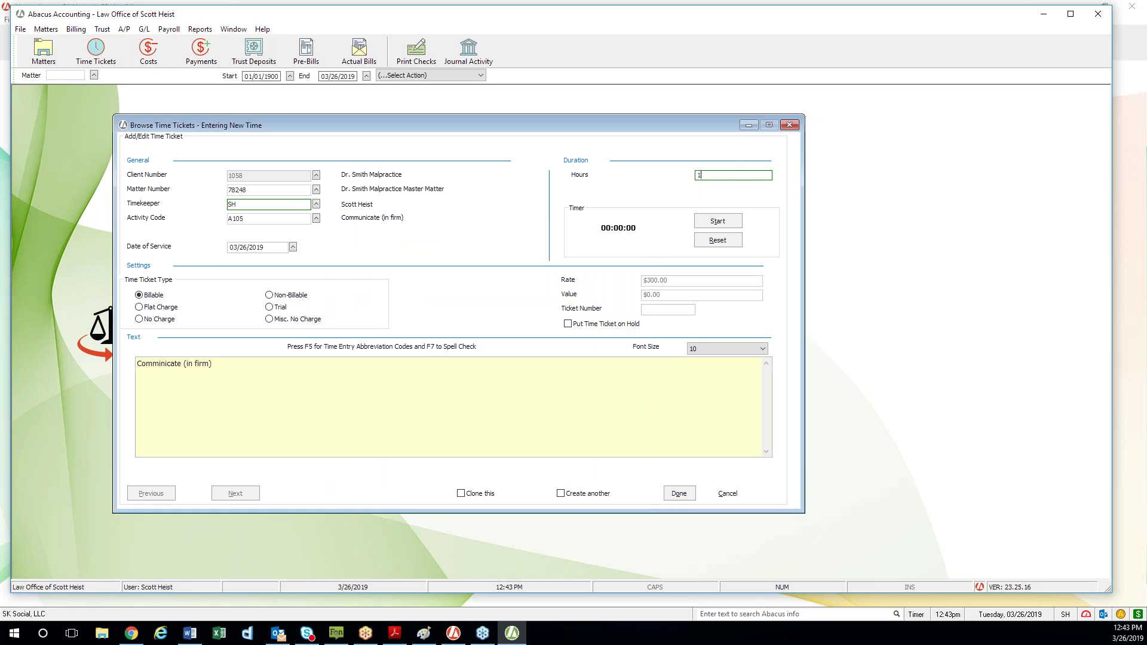
left_click(679, 496)
left_click(226, 112)
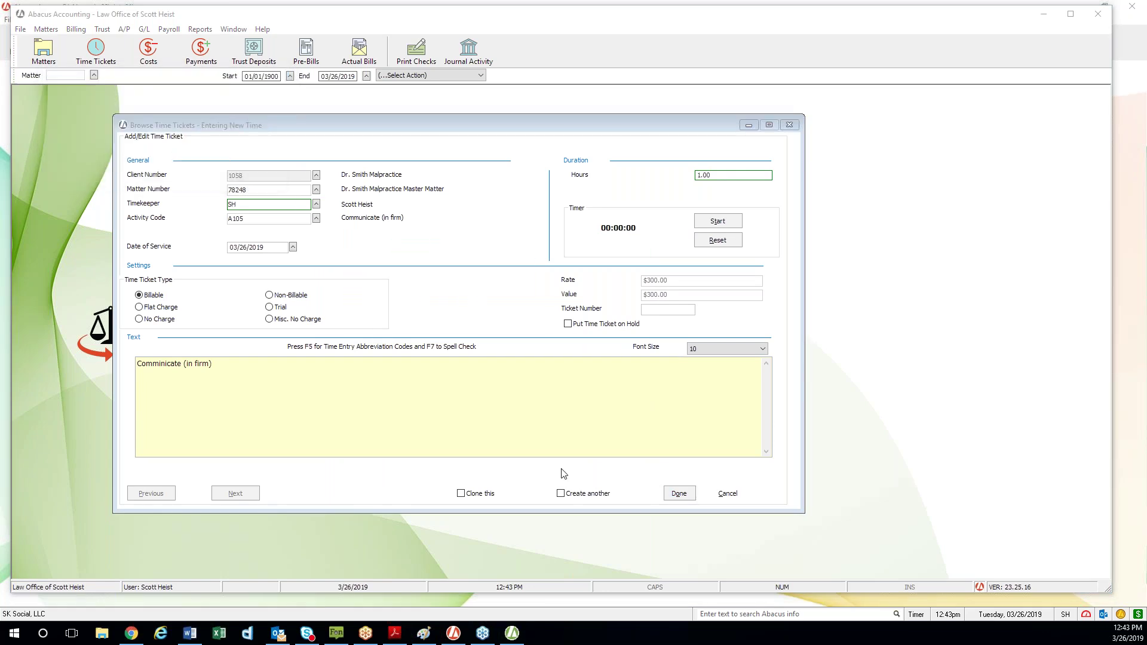
left_click(789, 125)
Open Split Time and/or Costs for the malpractice master matter and view how the in-firm communication ticket divides between its sub-matters
left_click(75, 29)
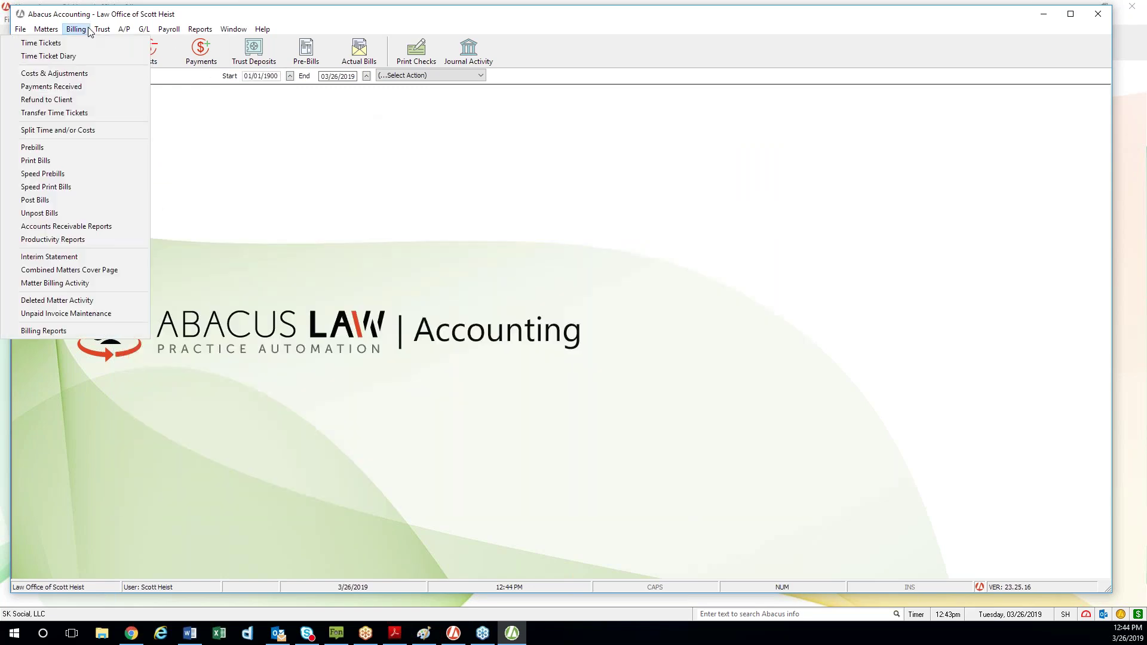
left_click(110, 130)
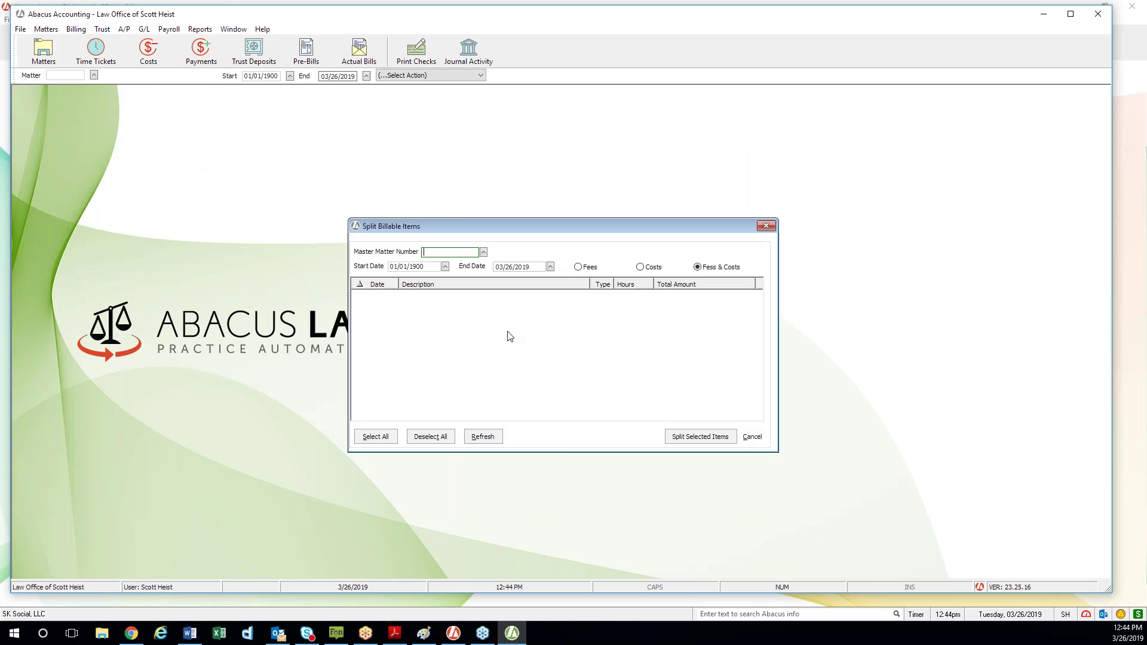
left_click(483, 252)
double_click(405, 284)
left_click(523, 297)
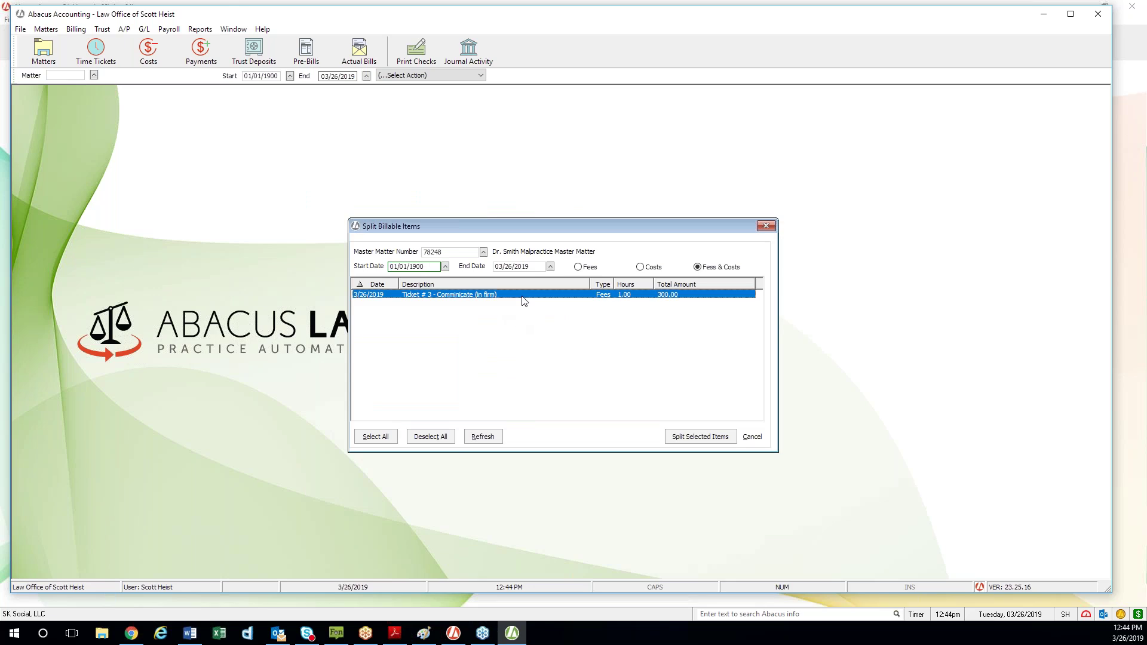
double_click(522, 297)
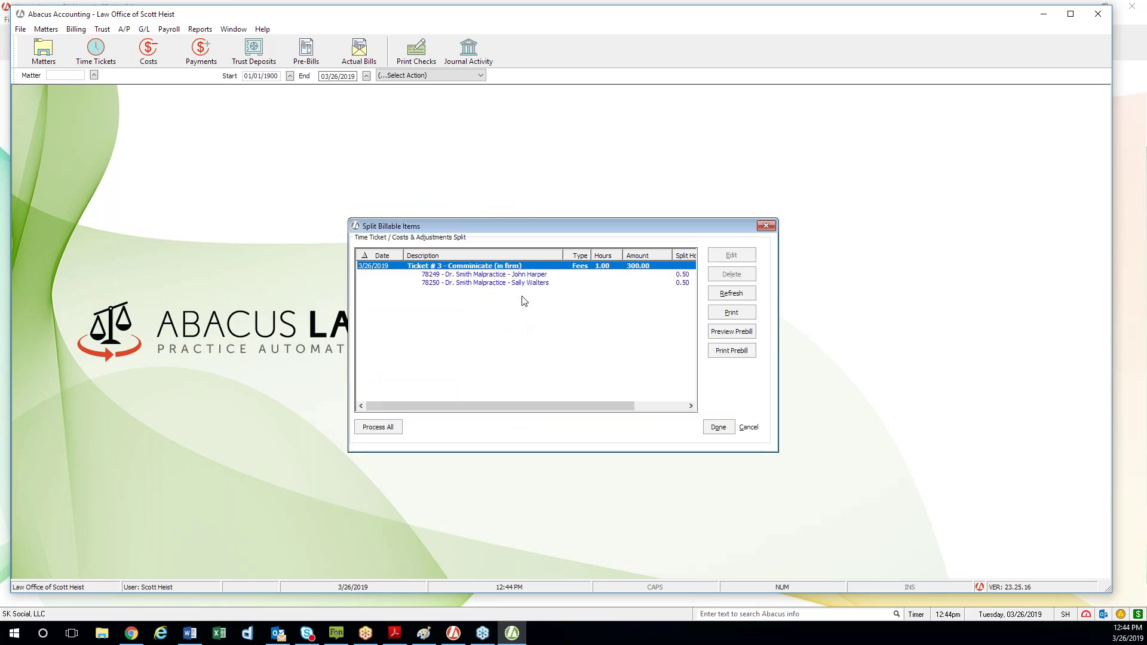
Try to preview the prebills for the split ticket, and close the split billable items without processing them
left_click(738, 332)
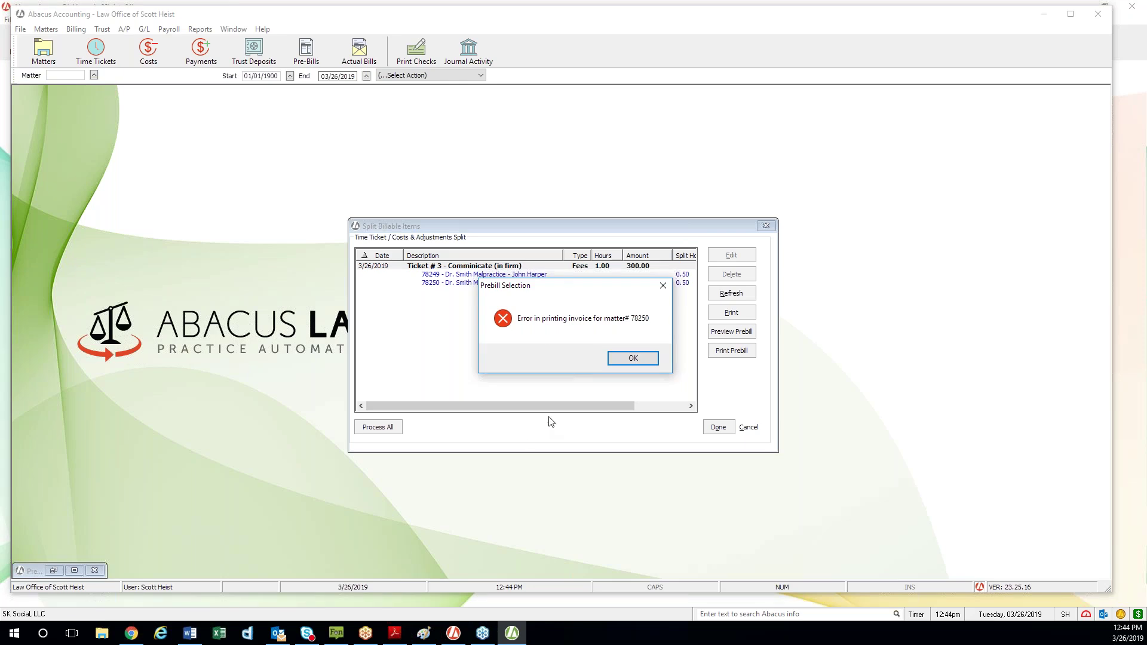
left_click(636, 362)
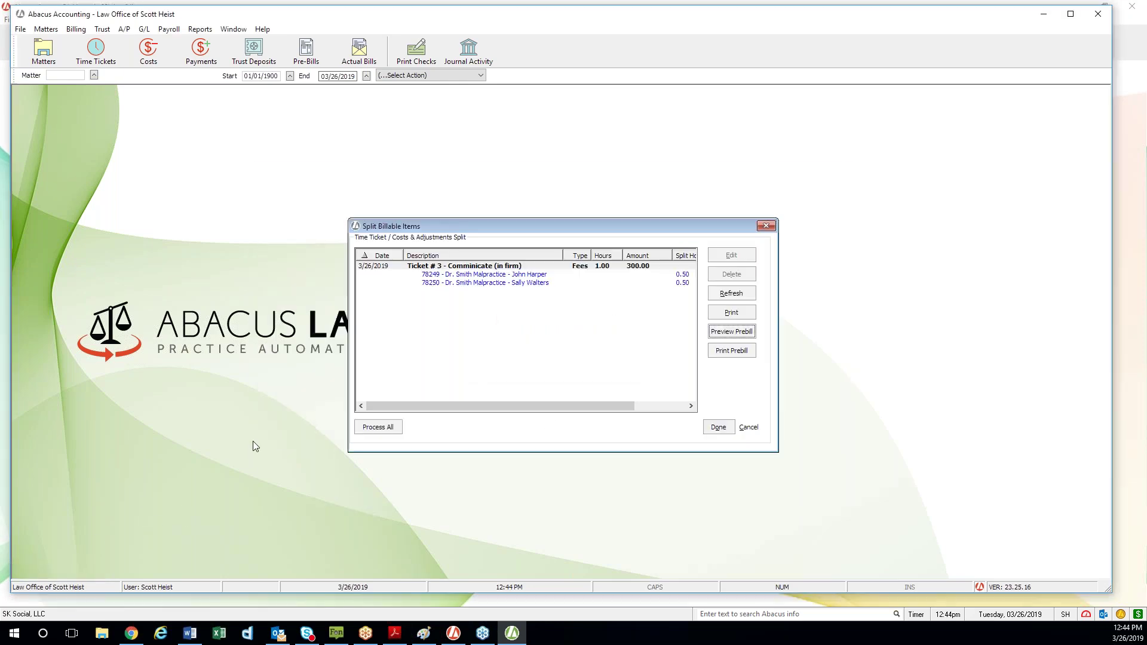
left_click_drag(607, 226, 569, 225)
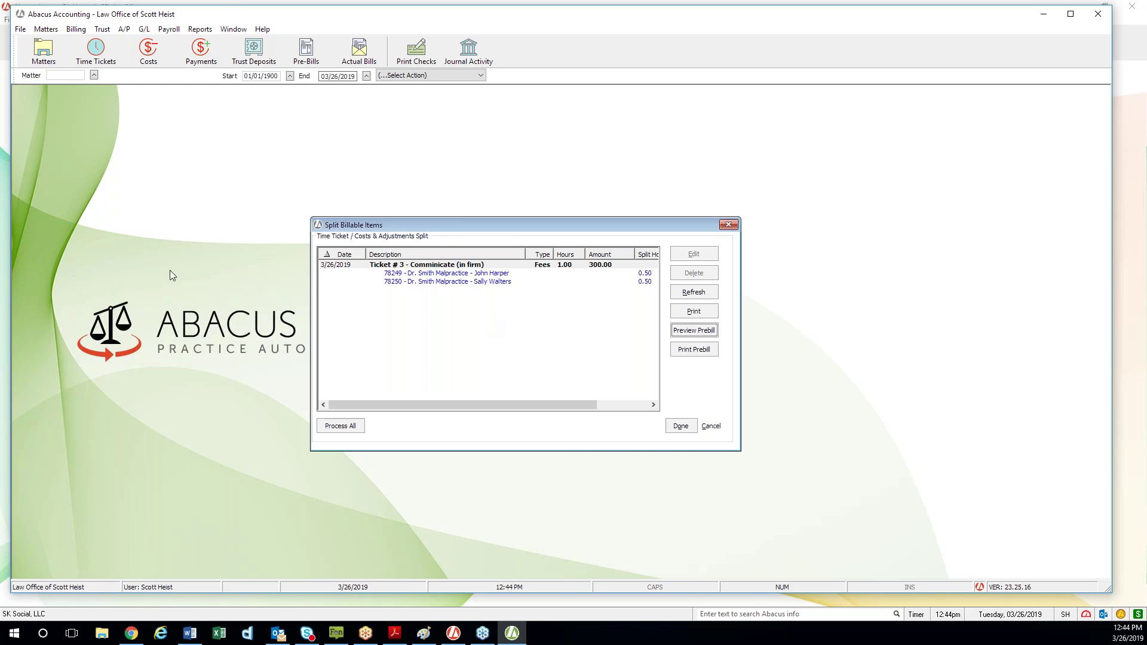
left_click(0, 330)
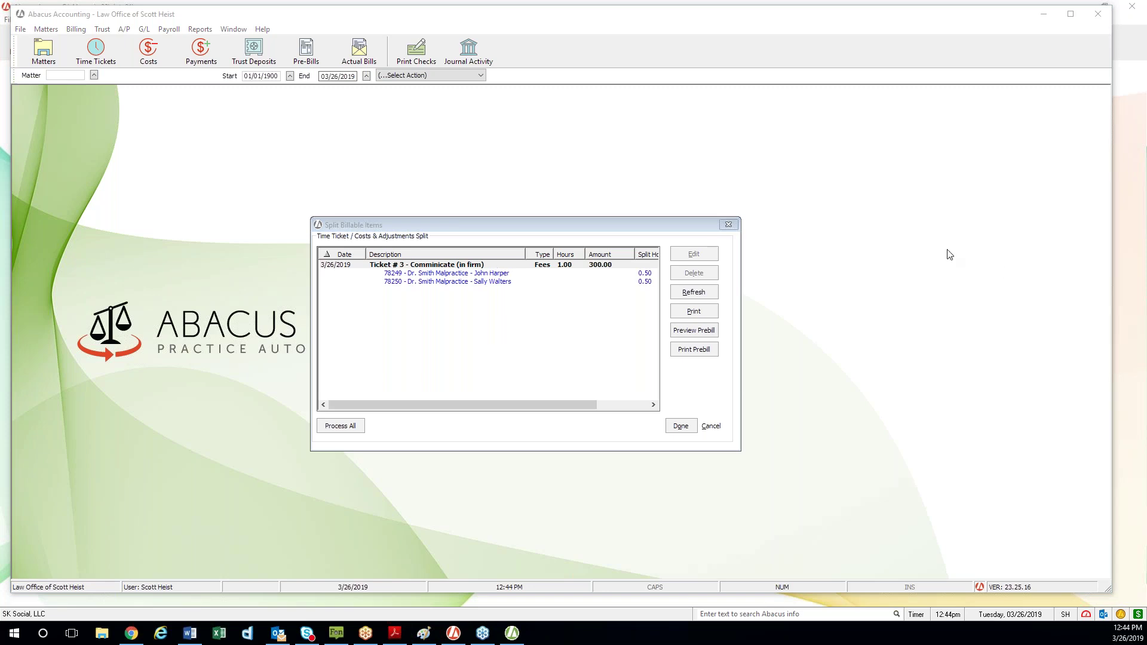
left_click(729, 224)
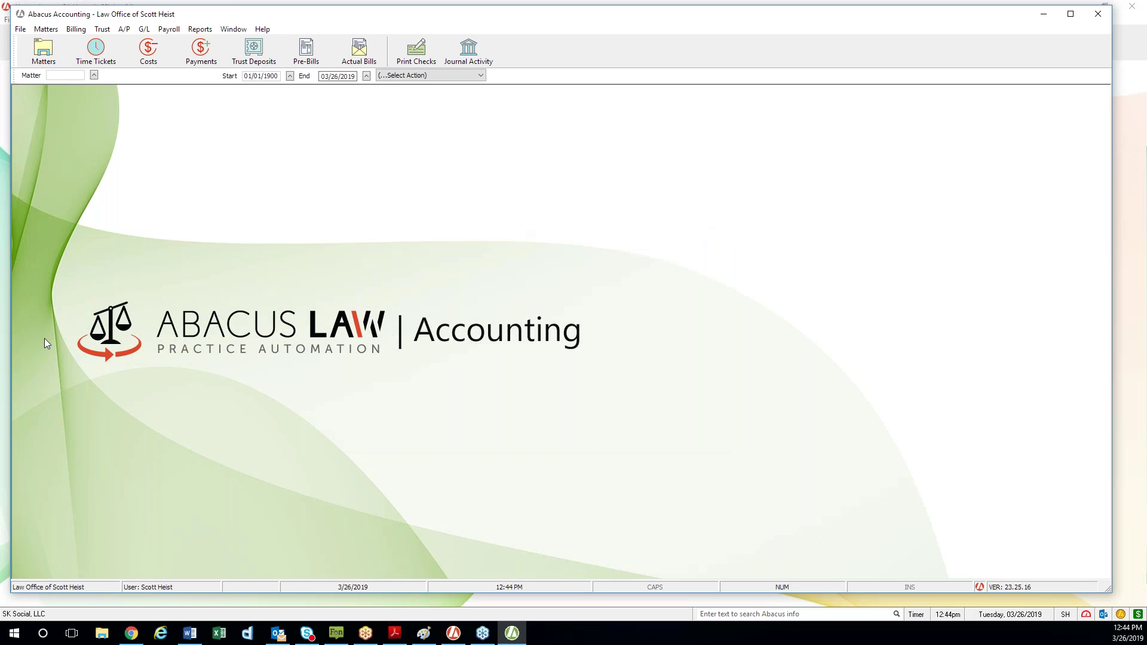